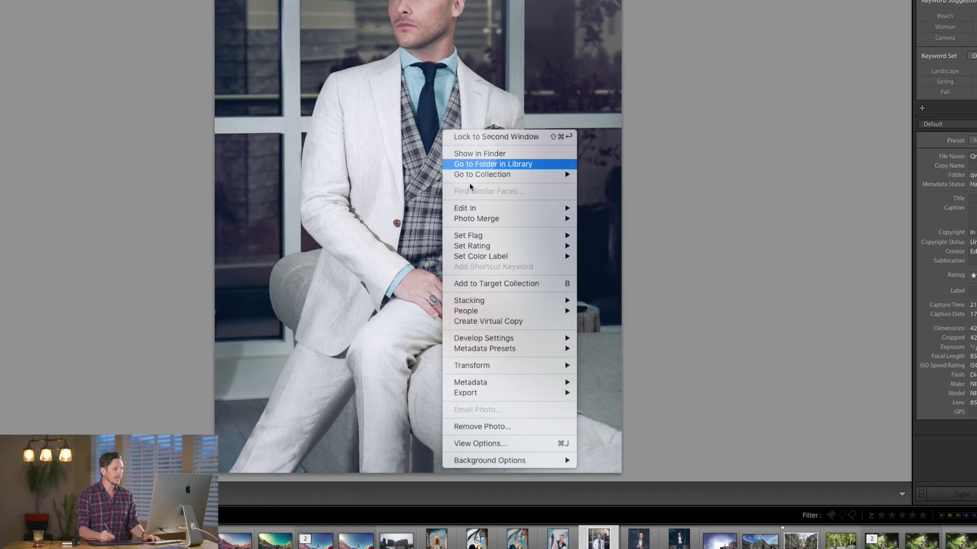
pyautogui.moveTo(516, 235)
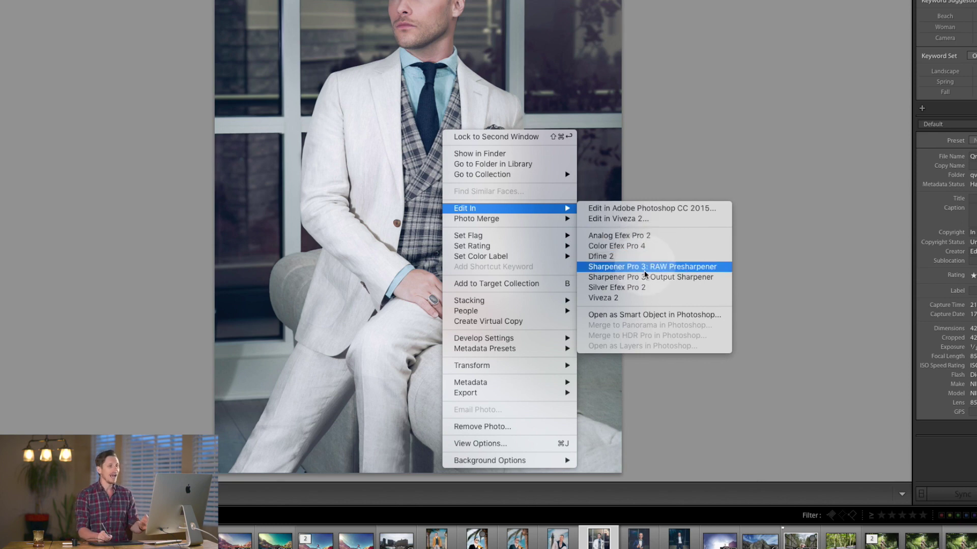
pyautogui.click(626, 246)
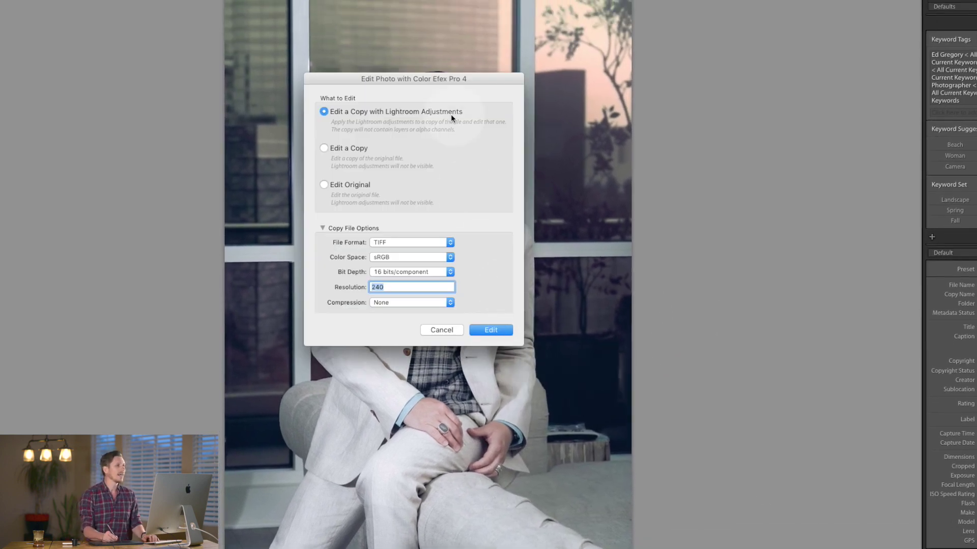
pyautogui.moveTo(482, 79); pyautogui.dragTo(483, 79)
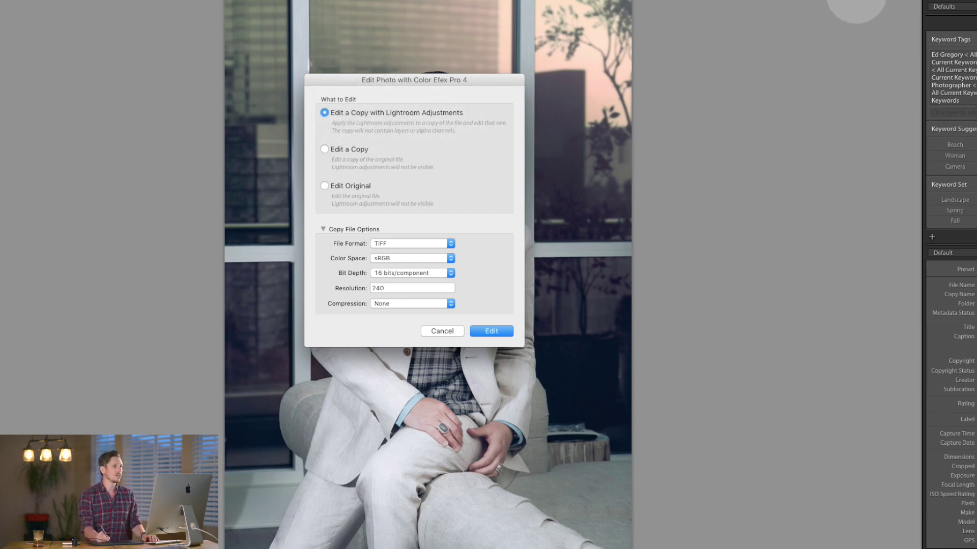
pyautogui.click(392, 243)
pyautogui.click(394, 245)
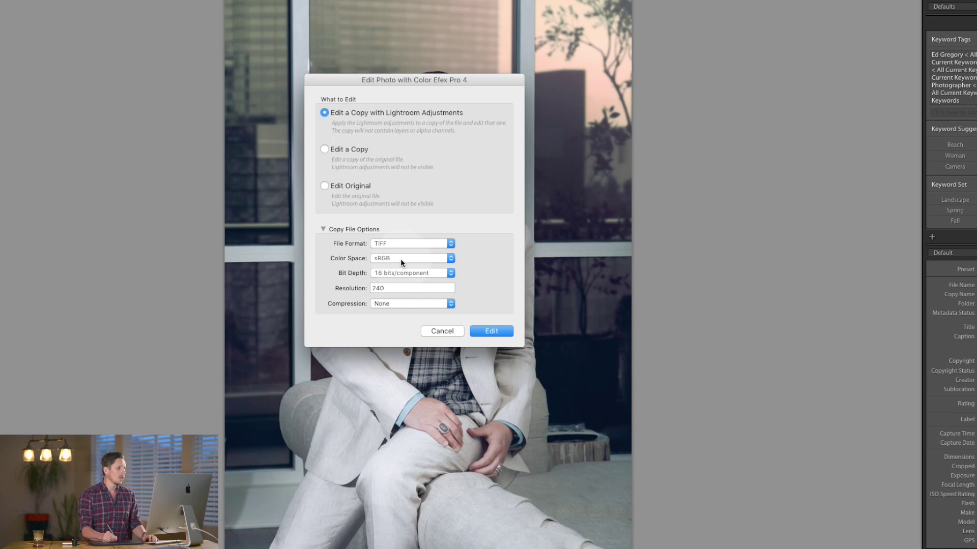
pyautogui.click(422, 259)
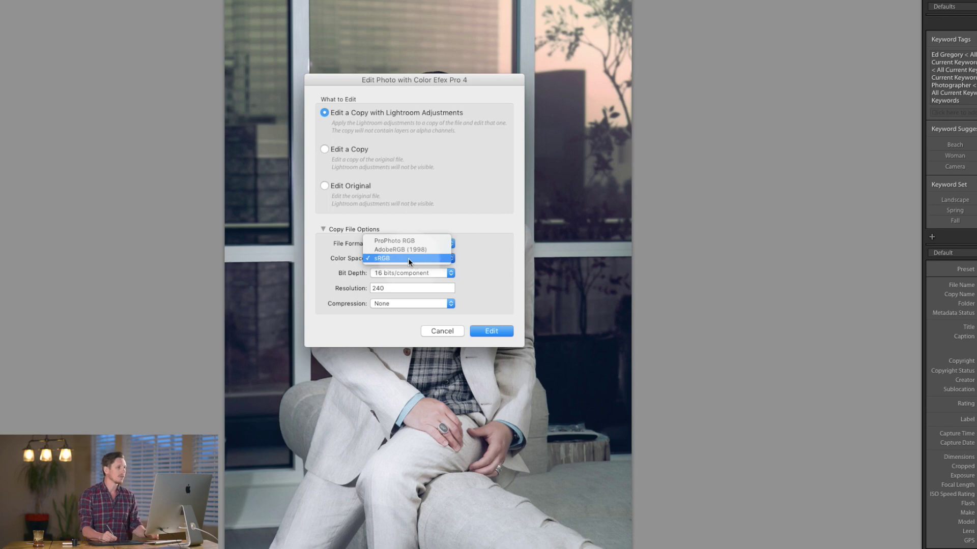
pyautogui.click(409, 261)
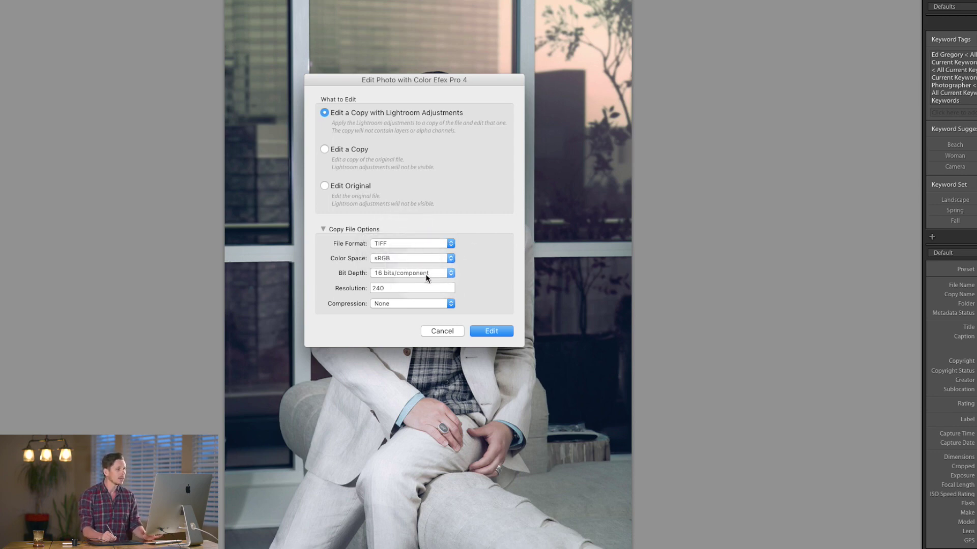
pyautogui.click(407, 272)
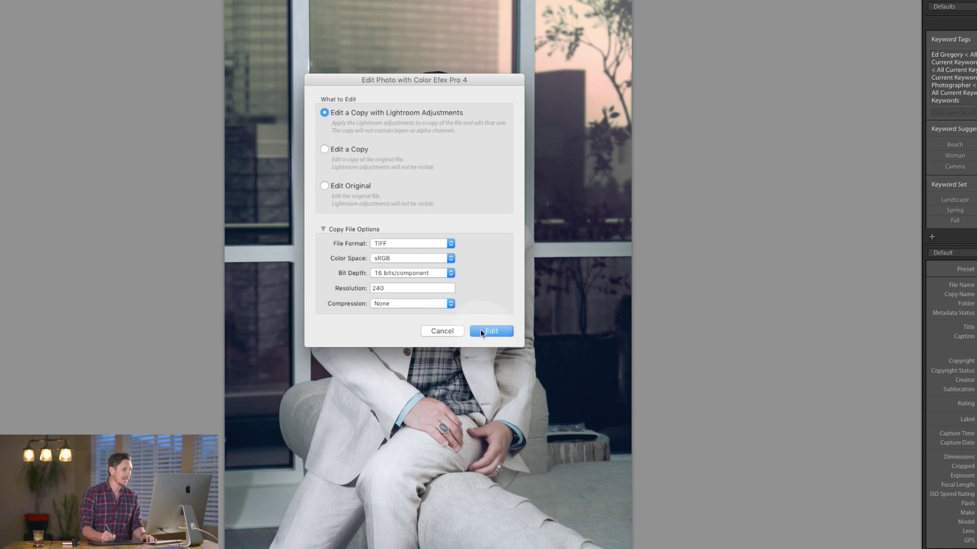
pyautogui.click(440, 333)
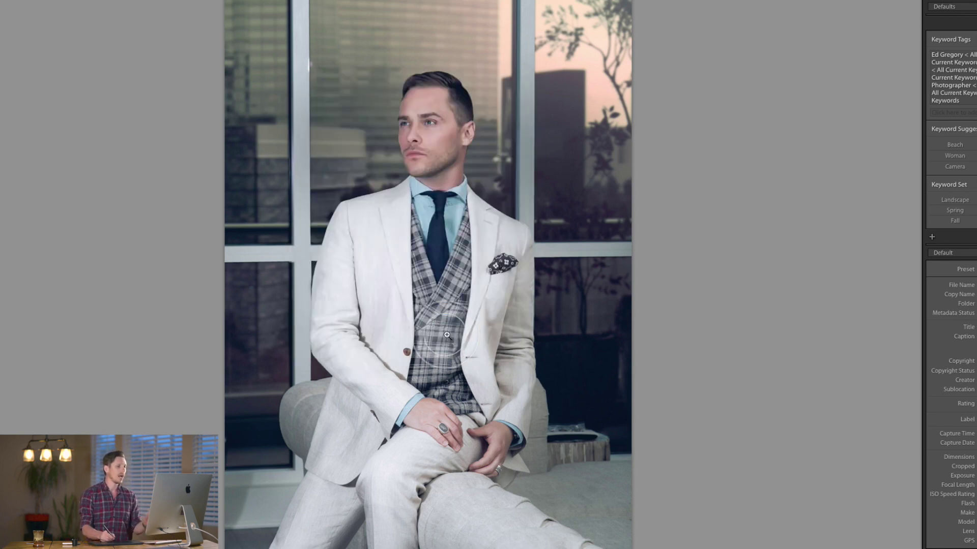
# Step: Open the portrait of the man in the white suit as a Smart Object in Photoshop
pyautogui.rightClick(466, 265)
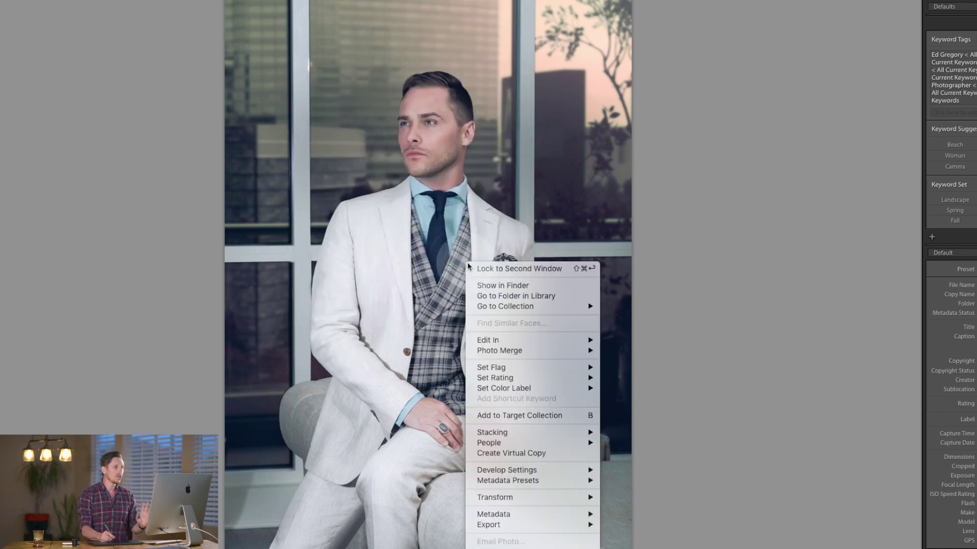
pyautogui.moveTo(530, 308)
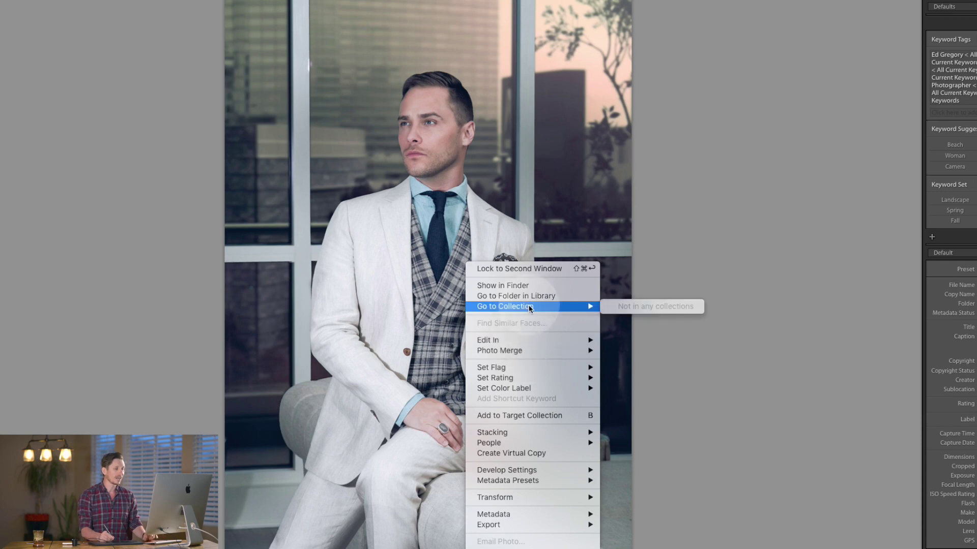
pyautogui.moveTo(533, 342)
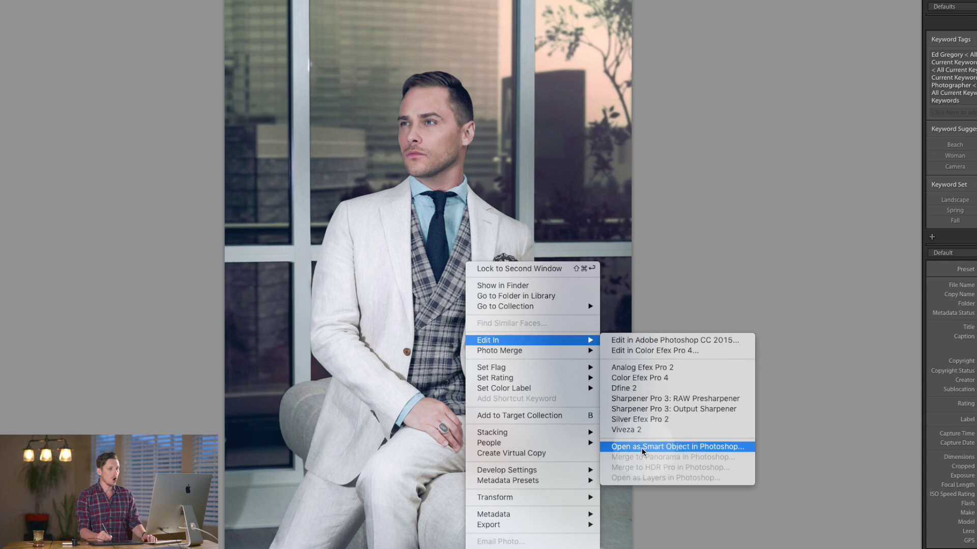
pyautogui.click(769, 298)
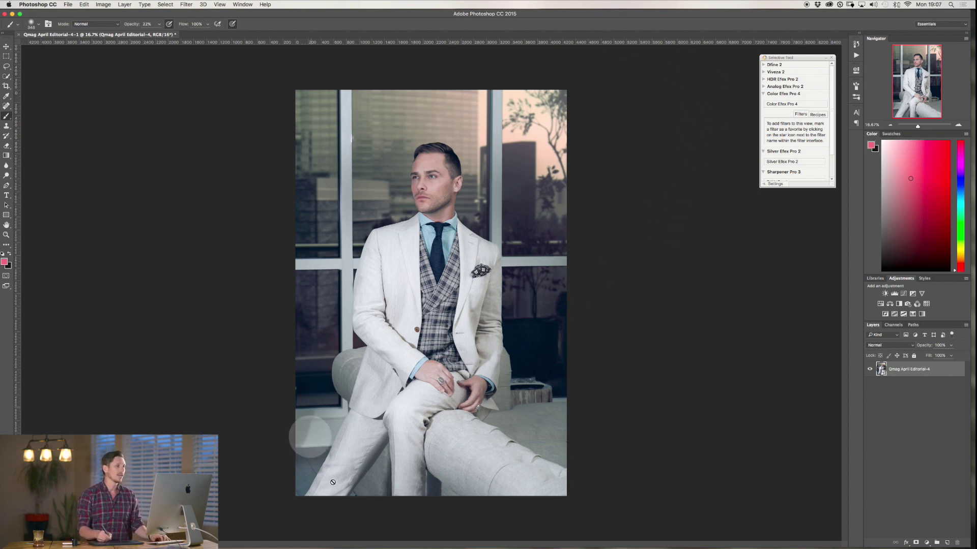
# Step: Launch Color Efex Pro 4 on the Smart Object layer, show the favorite filters and remove the preloaded Fog filter
pyautogui.click(783, 105)
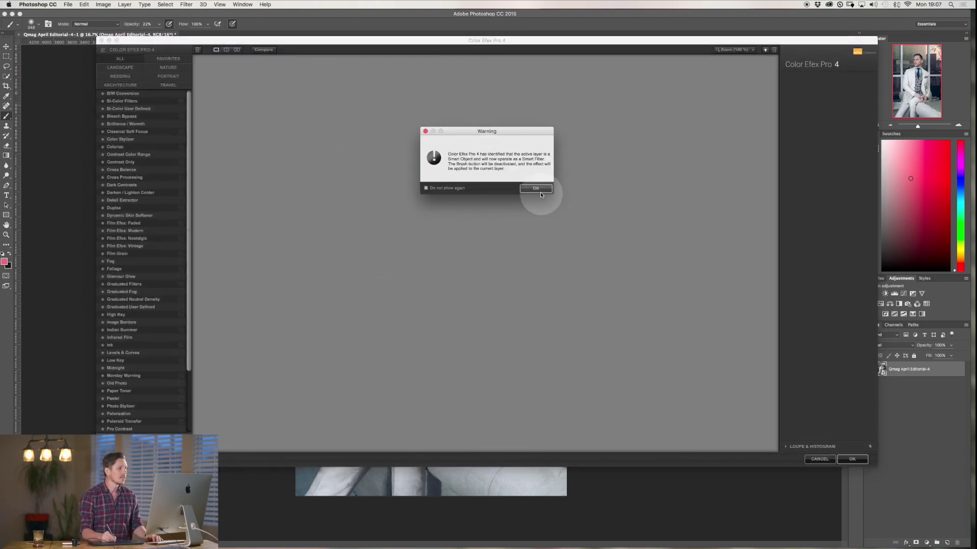
pyautogui.click(537, 189)
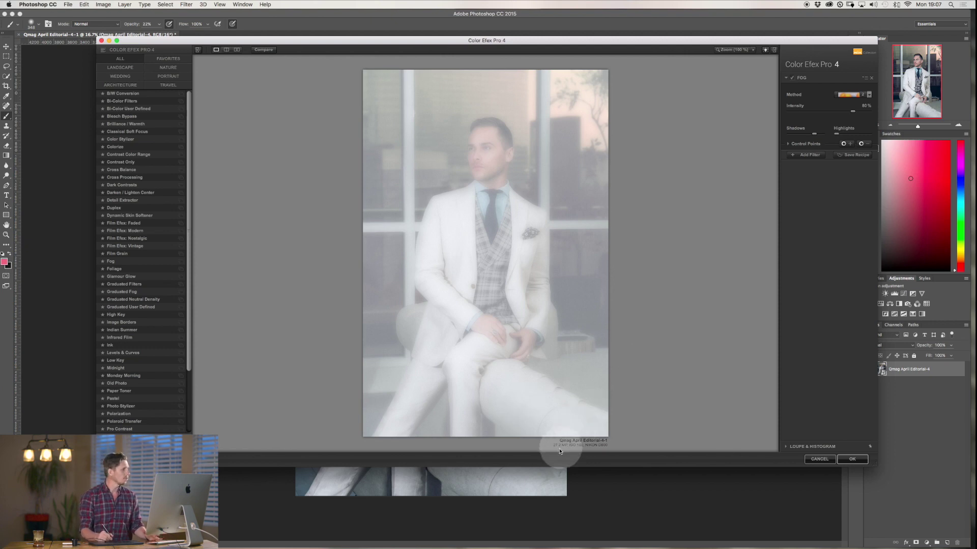
pyautogui.click(172, 59)
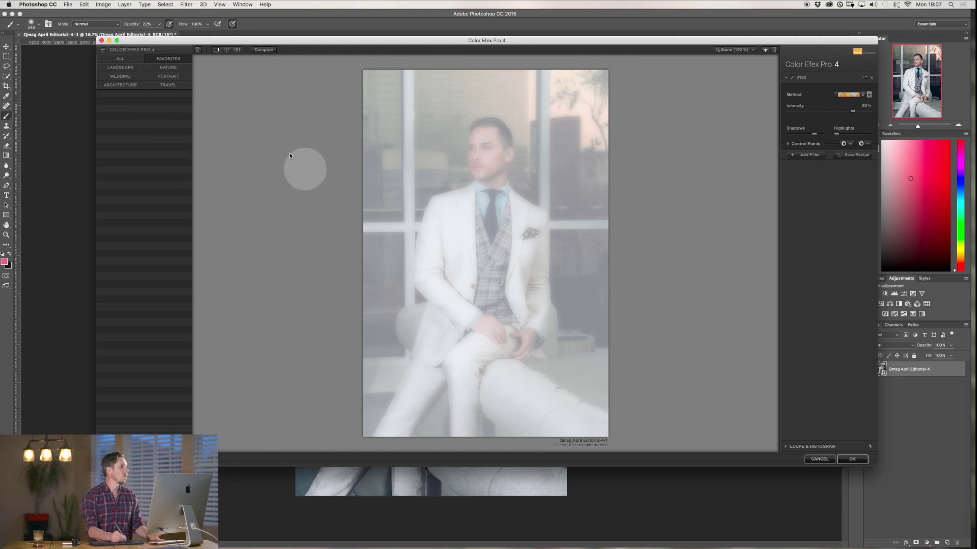
pyautogui.click(871, 79)
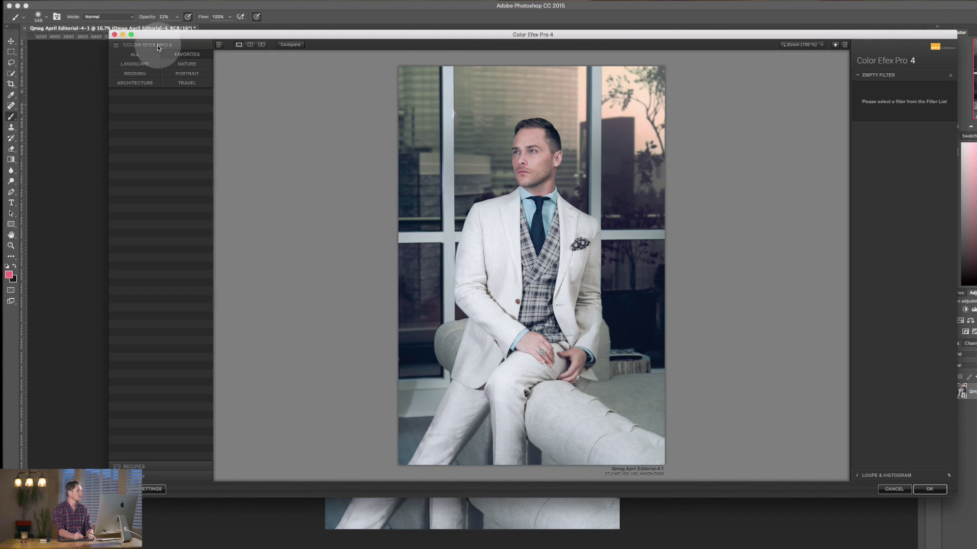
# Step: Show the photo in split preview, turn the dividing line horizontal and move it slightly upward
pyautogui.click(221, 47)
pyautogui.click(114, 45)
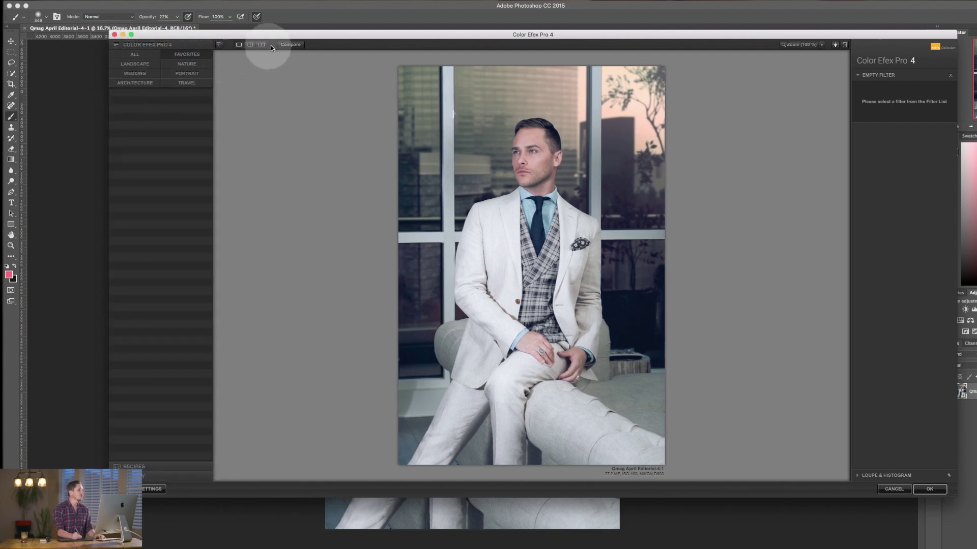
pyautogui.click(250, 45)
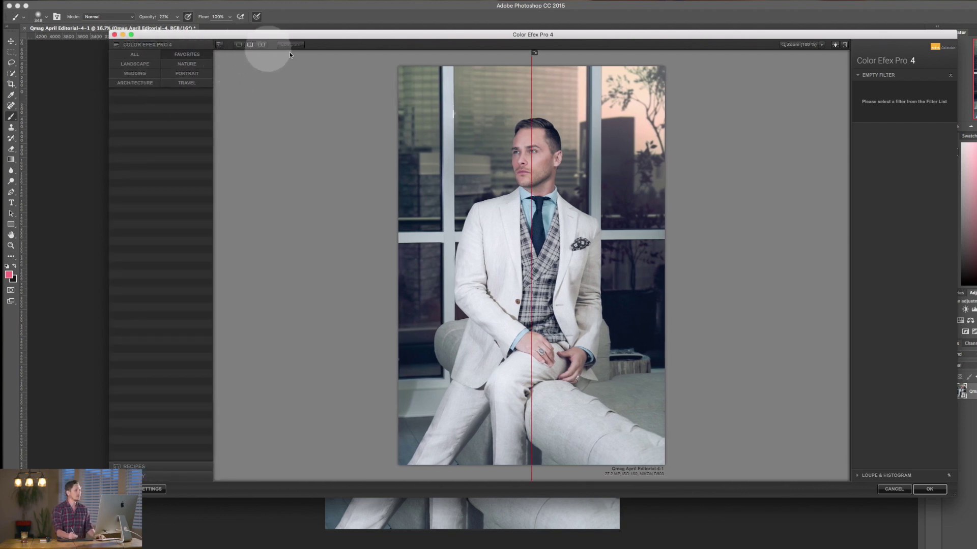
pyautogui.click(536, 58)
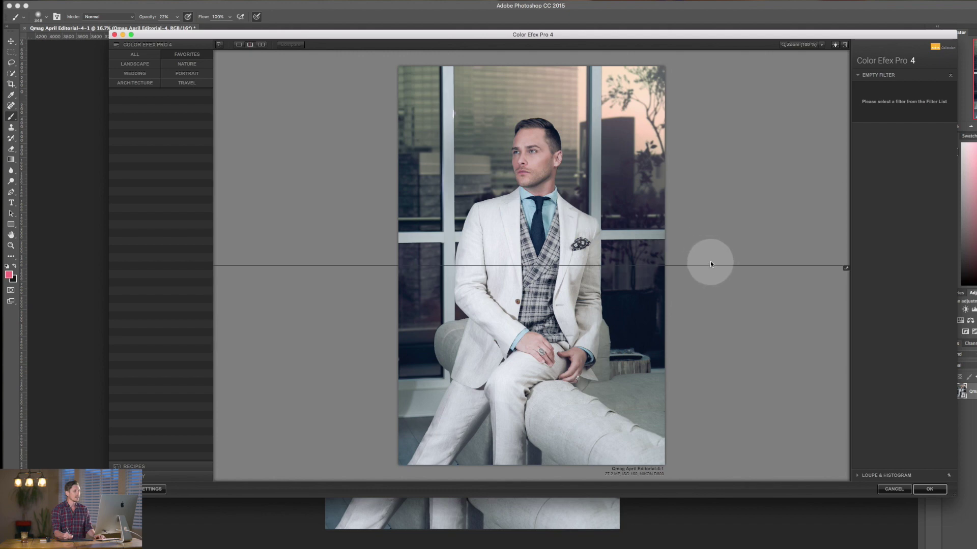
pyautogui.moveTo(708, 266)
pyautogui.mouseDown()
pyautogui.moveTo(712, 101)
pyautogui.moveTo(717, 382)
pyautogui.moveTo(719, 116)
pyautogui.moveTo(693, 430)
pyautogui.moveTo(704, 249)
pyautogui.mouseUp()
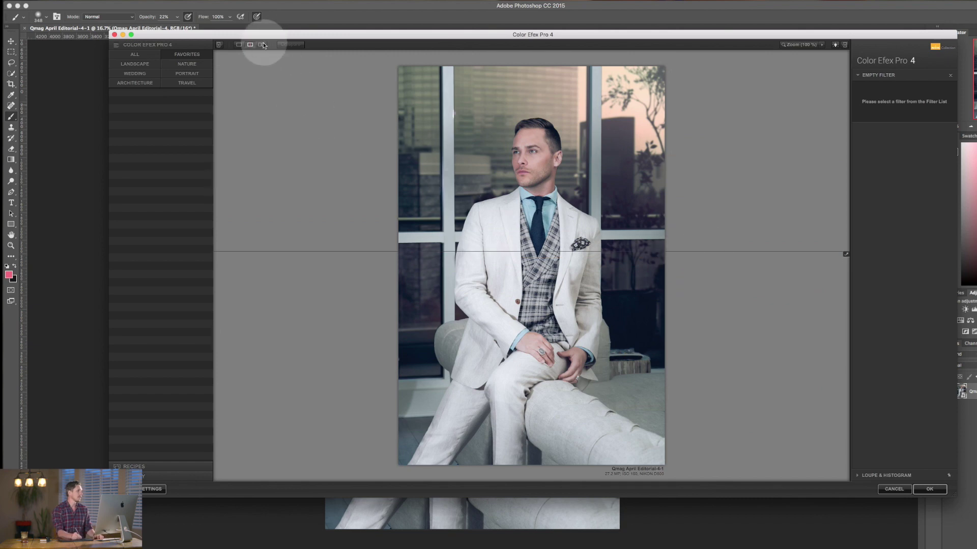
# Step: Show the before and after photos in side-by-side preview, stack them vertically and return them to the horizontal arrangement
pyautogui.click(263, 46)
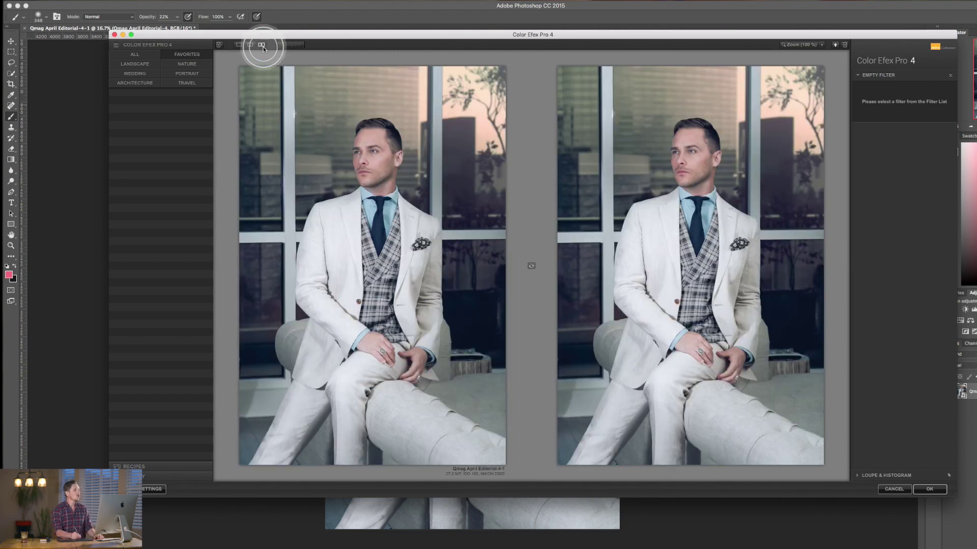
pyautogui.click(530, 270)
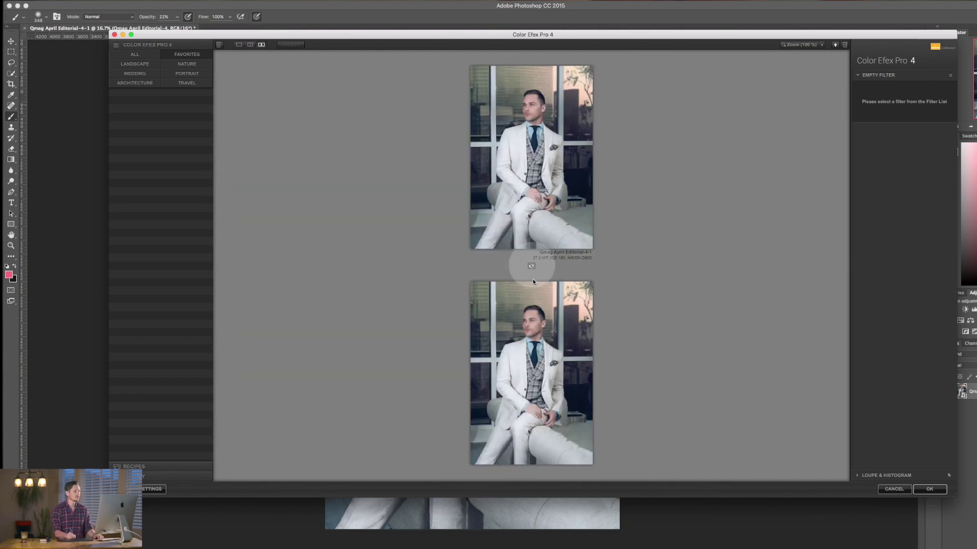
pyautogui.click(530, 265)
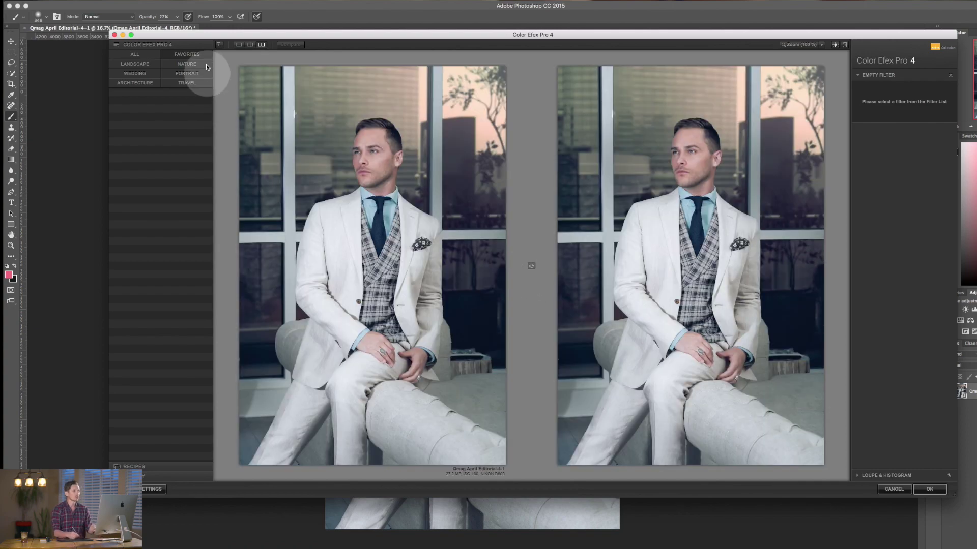
# Step: Inspect the previews at 100% zoom, return to the full view and cycle through the preview background colors back to gray
pyautogui.click(803, 44)
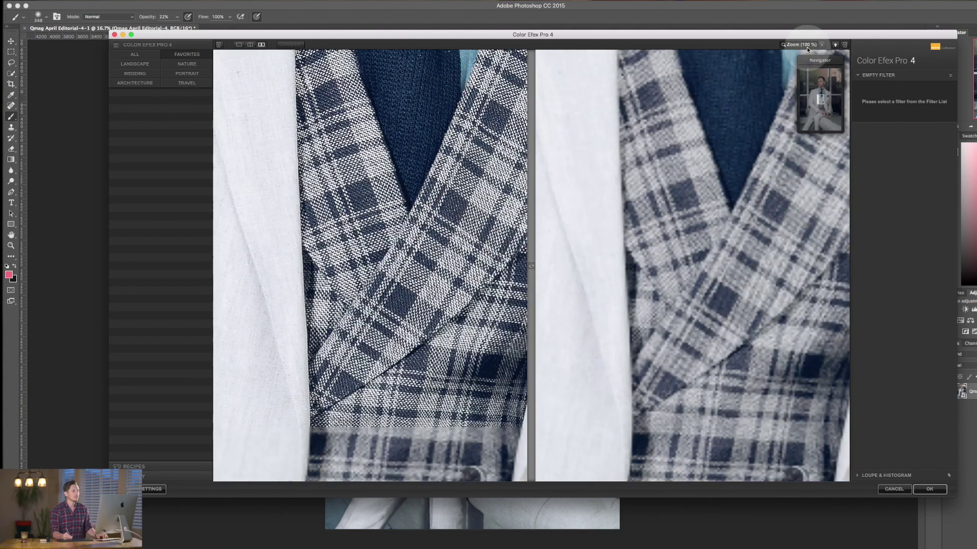
pyautogui.click(822, 44)
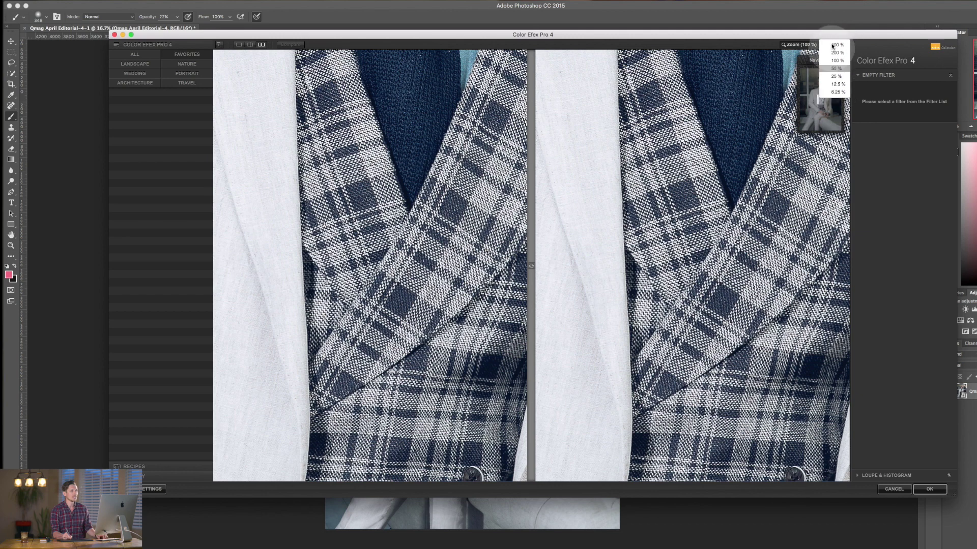
pyautogui.click(807, 45)
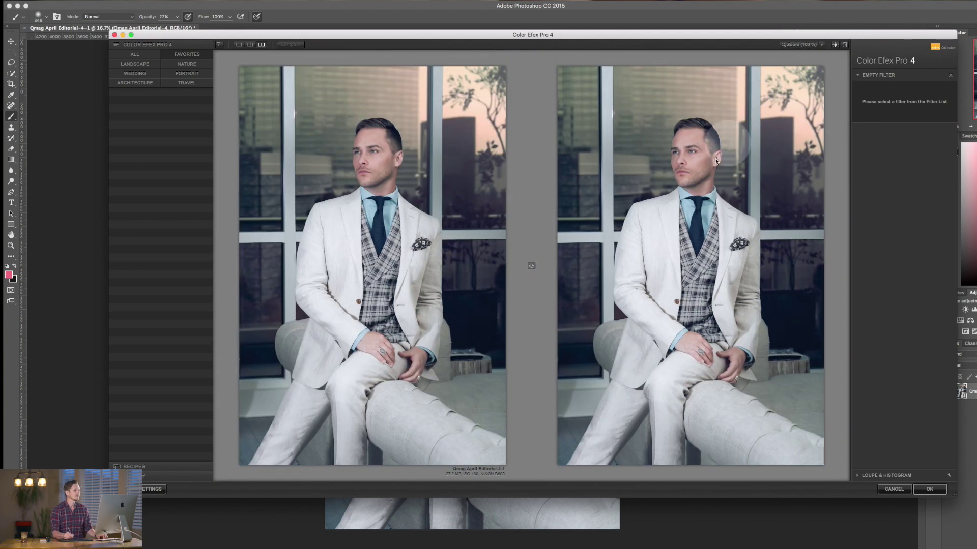
pyautogui.click(834, 44)
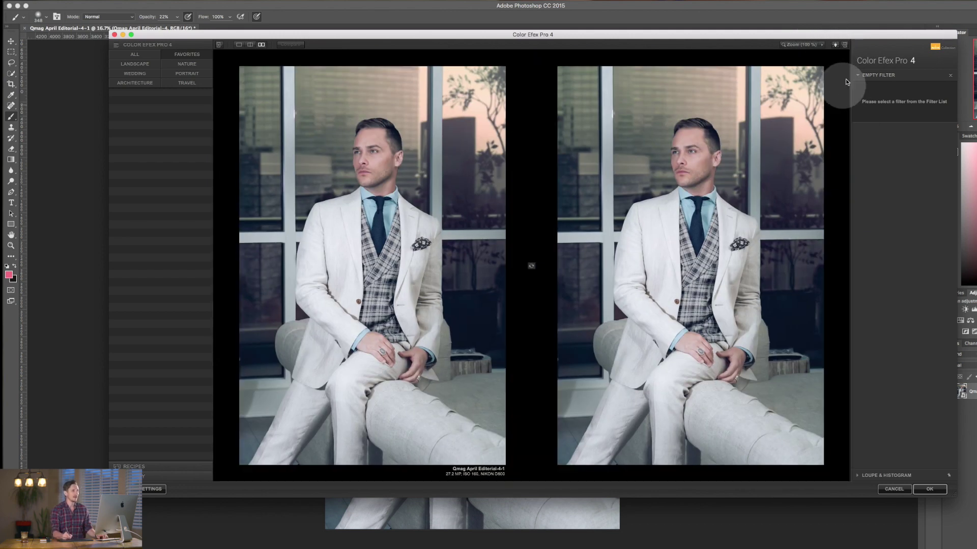
pyautogui.click(835, 45)
pyautogui.click(835, 45)
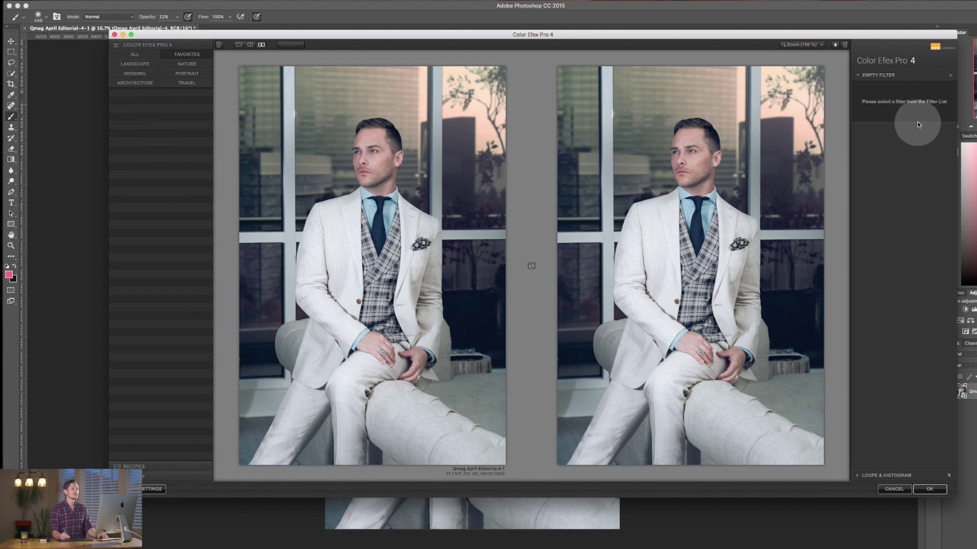
# Step: Apply the Black Gold recipe to the photo and switch to the single image preview
pyautogui.click(134, 463)
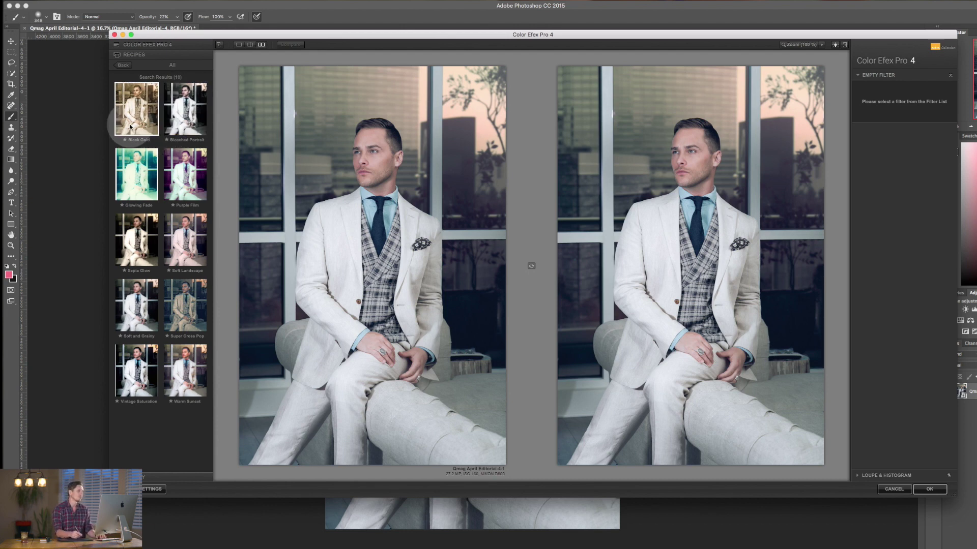
pyautogui.click(155, 99)
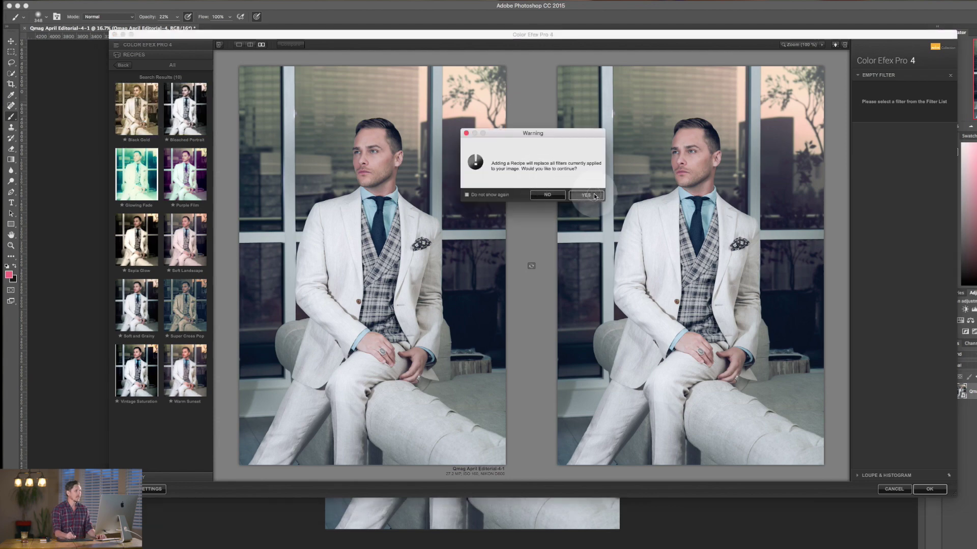
pyautogui.click(586, 195)
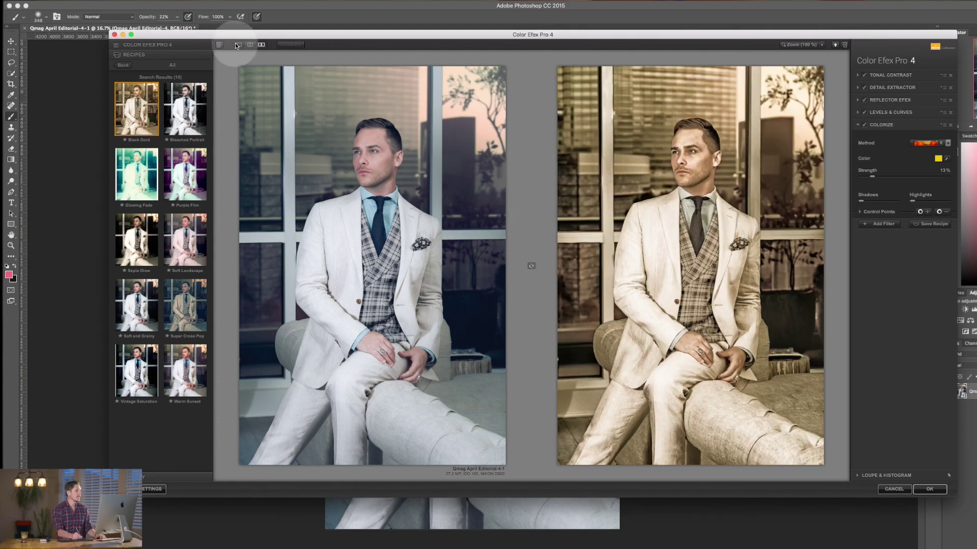
pyautogui.click(237, 46)
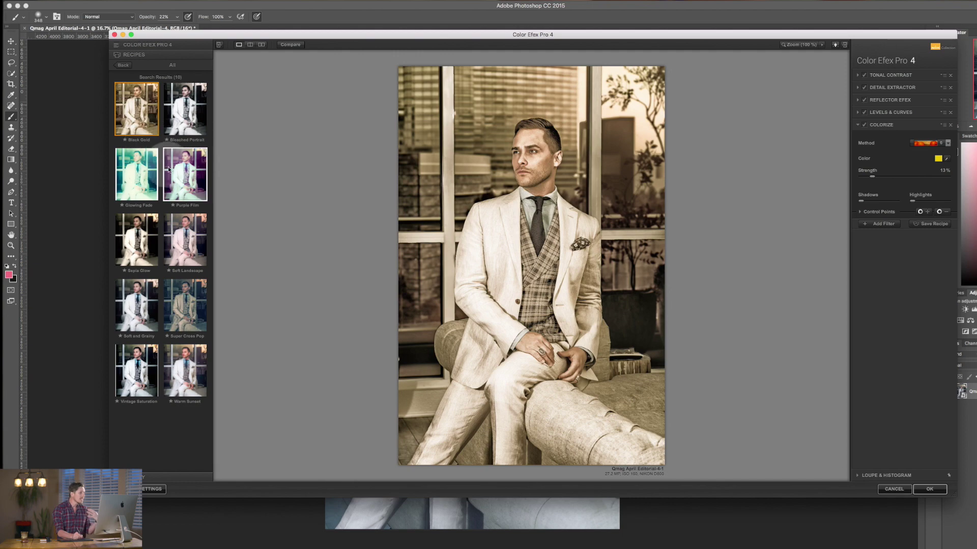
# Step: Replace the current filters with the Purple Film recipe and return to the list of recipe categories
pyautogui.click(187, 184)
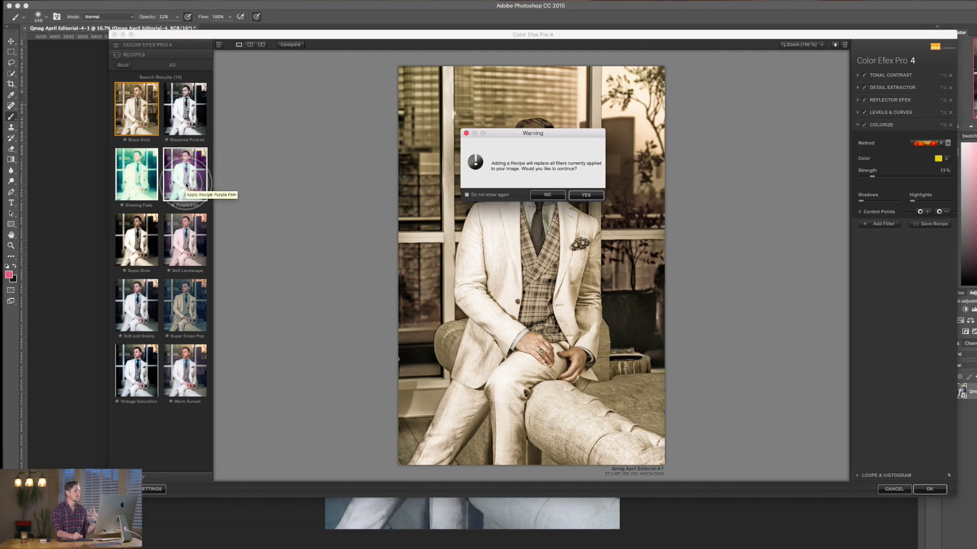
pyautogui.click(586, 195)
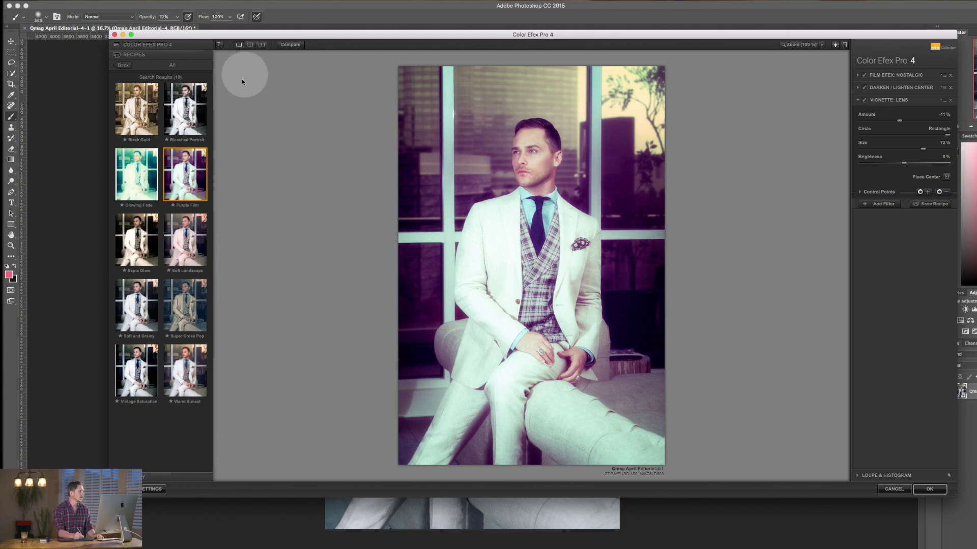
pyautogui.click(126, 65)
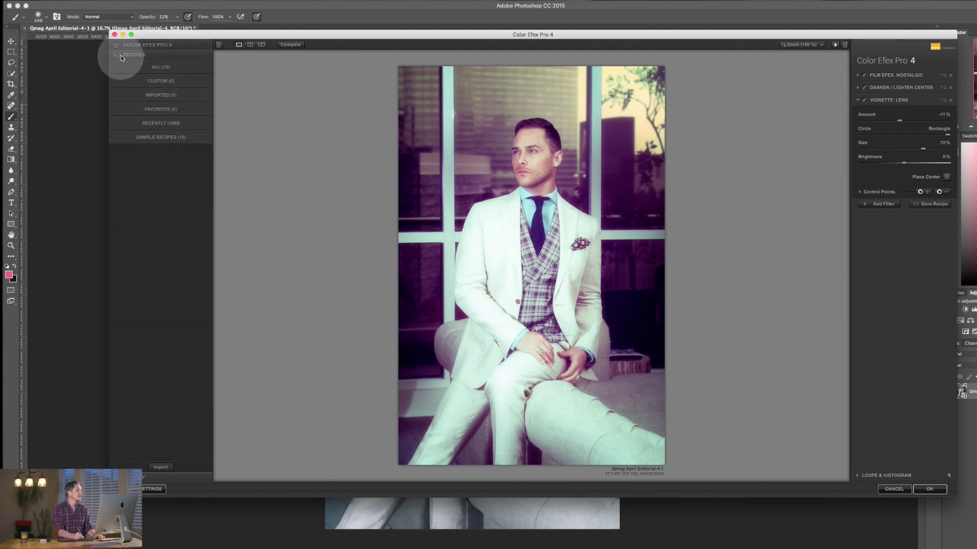
# Step: Look through all the recipes and switch from the recipe categories to the filter categories
pyautogui.click(160, 66)
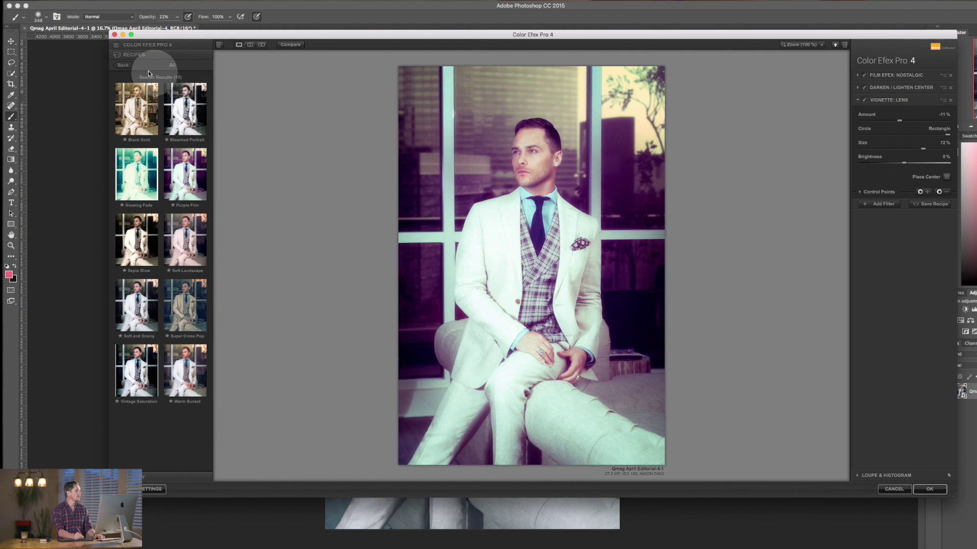
pyautogui.click(126, 66)
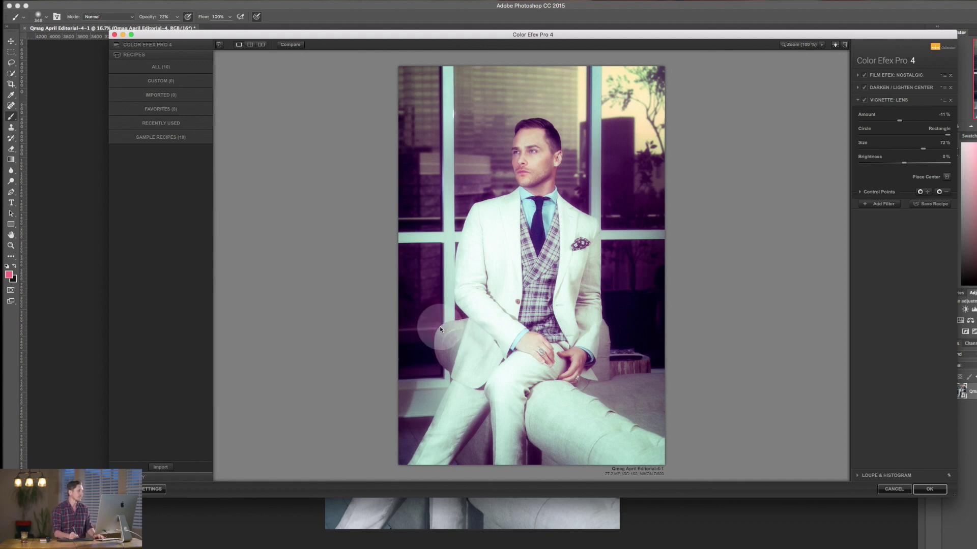
pyautogui.click(119, 47)
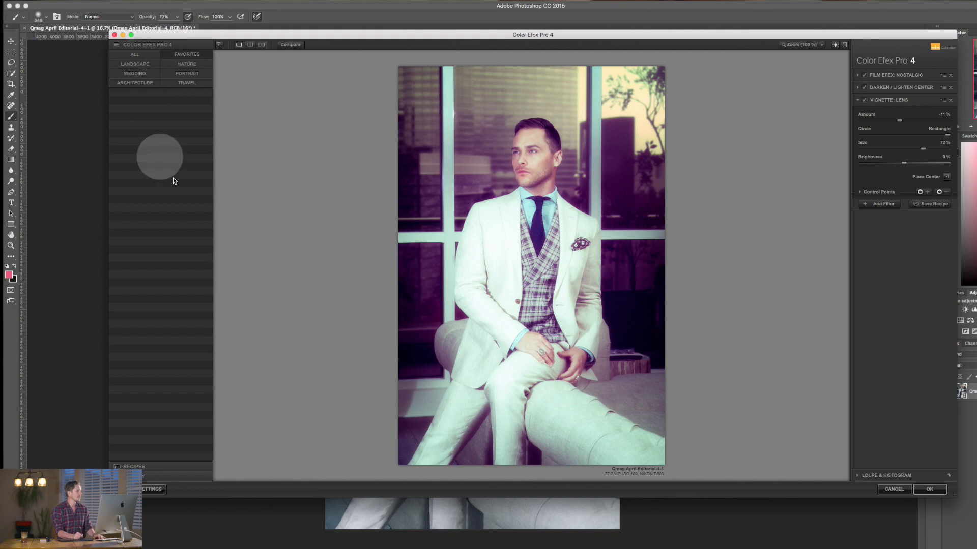
# Step: Try Contrast Color Range from Landscape, and Classical Soft Focus, Bleach Bypass and Skylight Filter from Portrait, in place of the Vignette: Lens filter
pyautogui.click(142, 65)
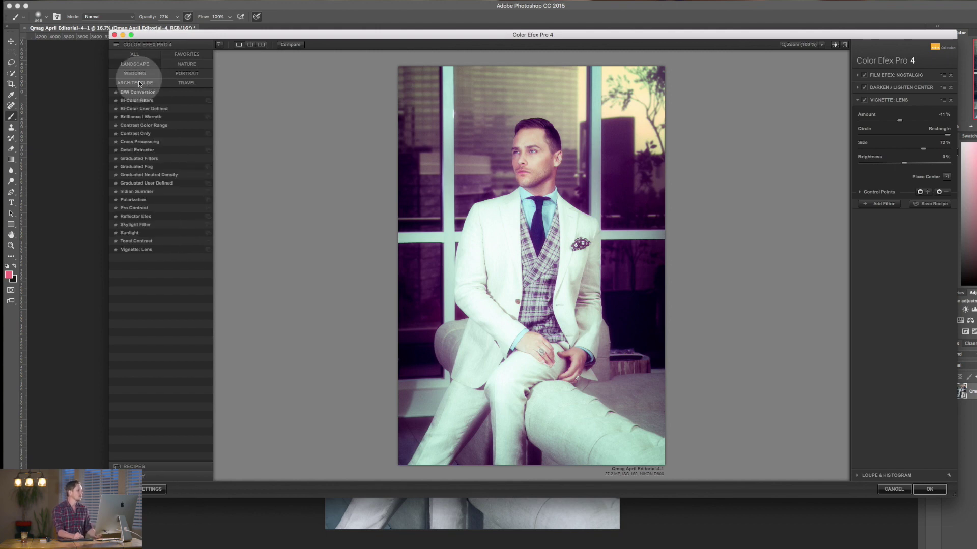
pyautogui.click(143, 125)
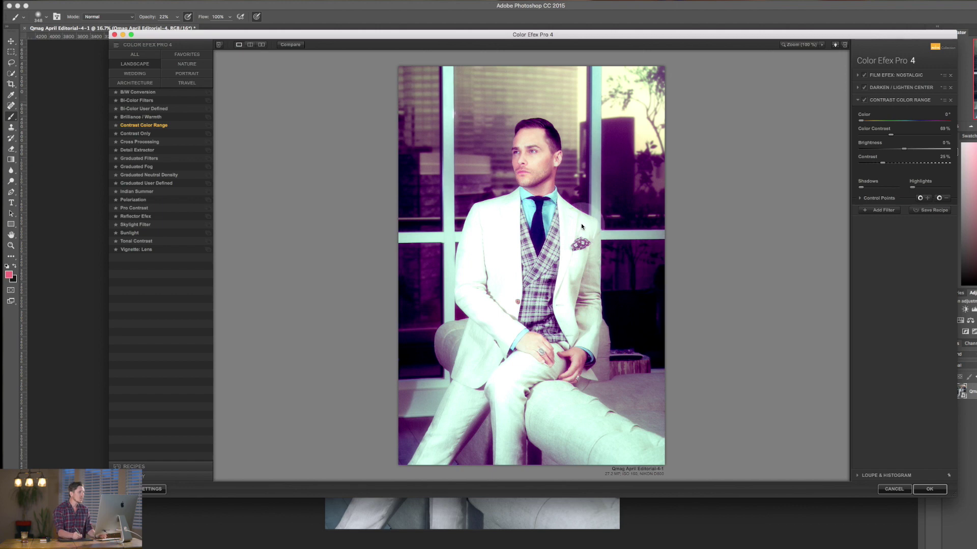
pyautogui.click(187, 74)
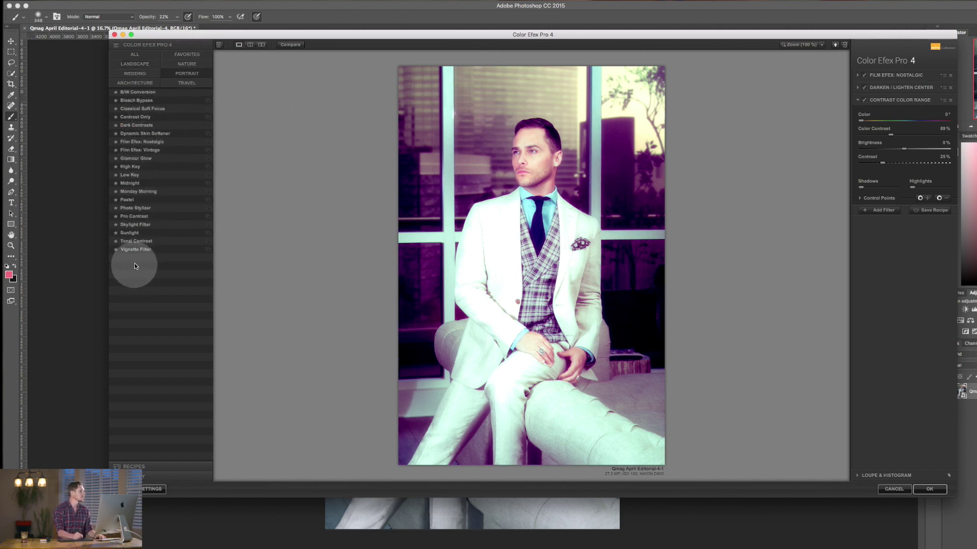
pyautogui.click(151, 109)
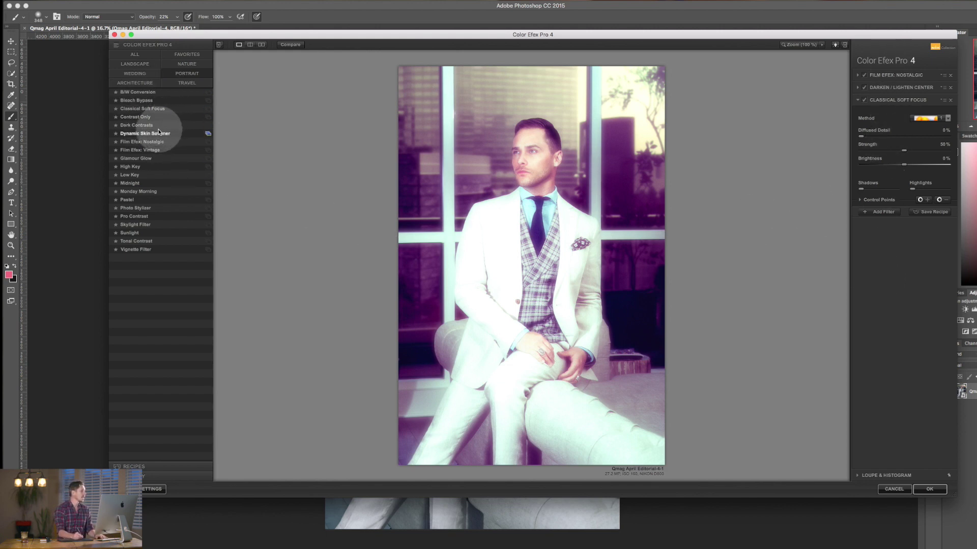
pyautogui.click(149, 102)
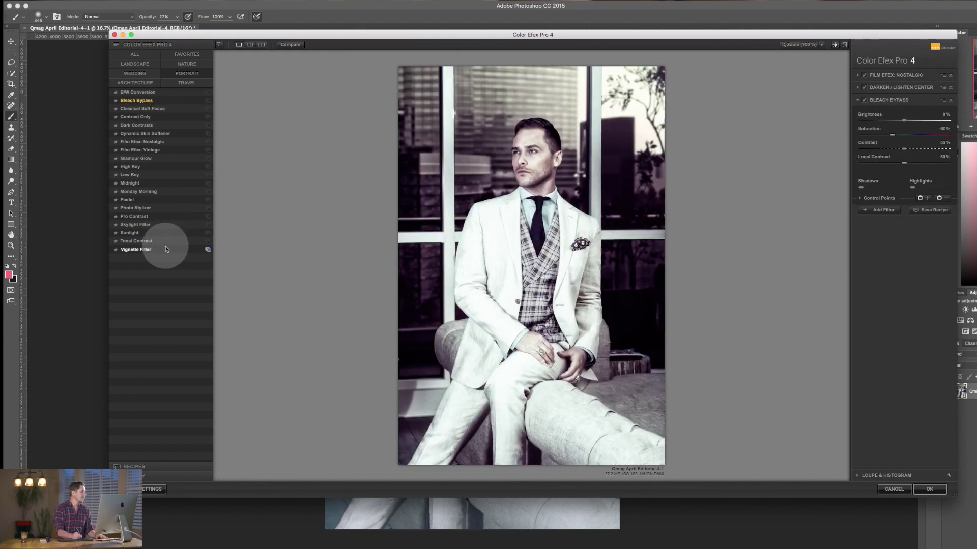
pyautogui.click(159, 224)
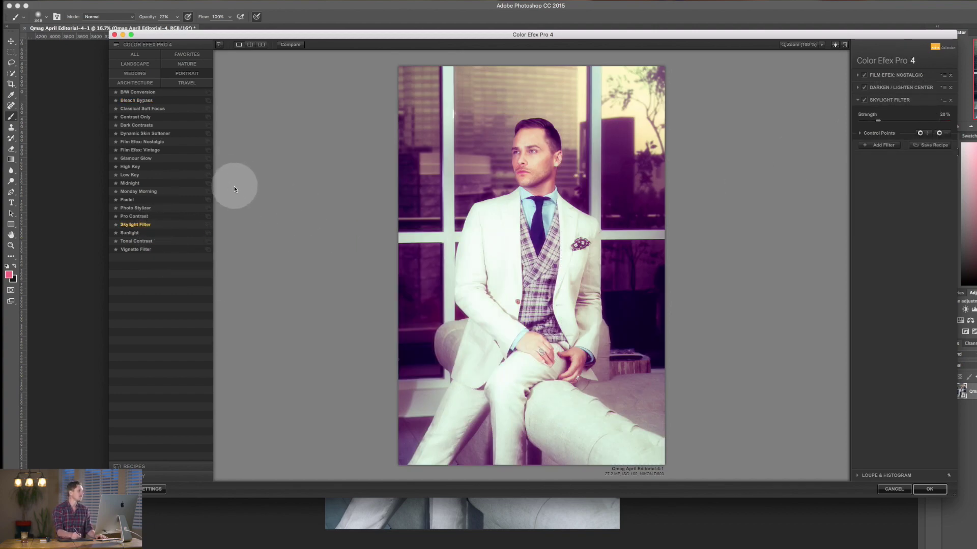
# Step: Try Film Efex: Faded from the Travel category, and Dark Contrasts, Infrared Film and Midnight from the Wedding category
pyautogui.click(191, 84)
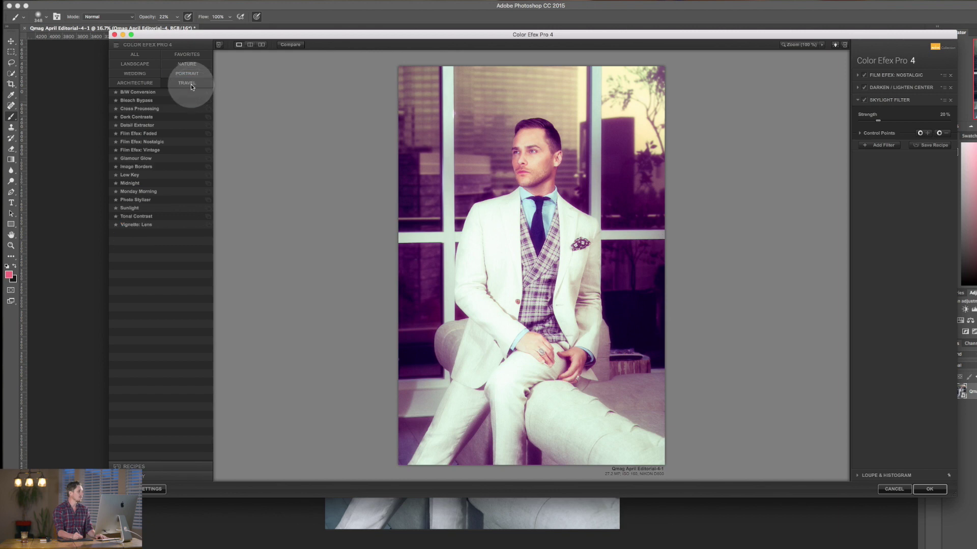
pyautogui.click(155, 134)
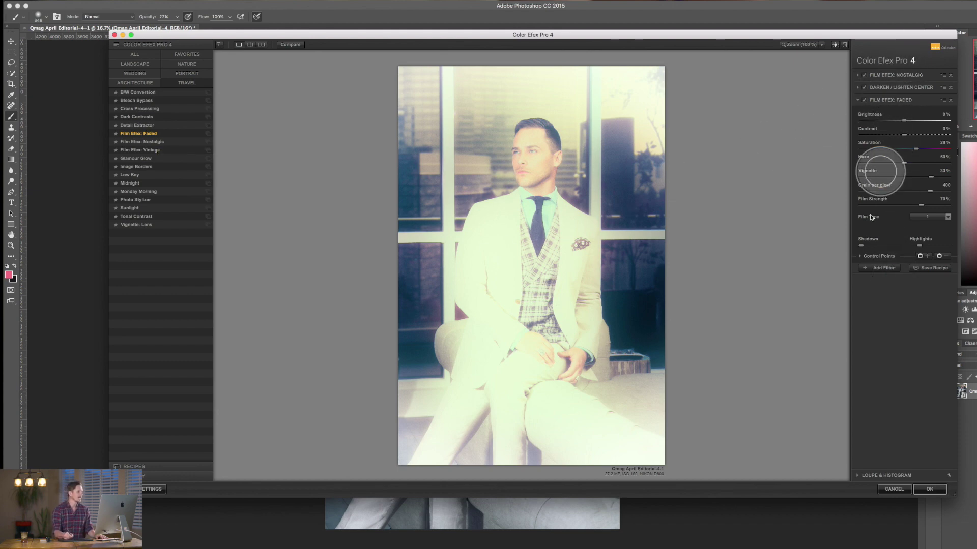
pyautogui.click(140, 74)
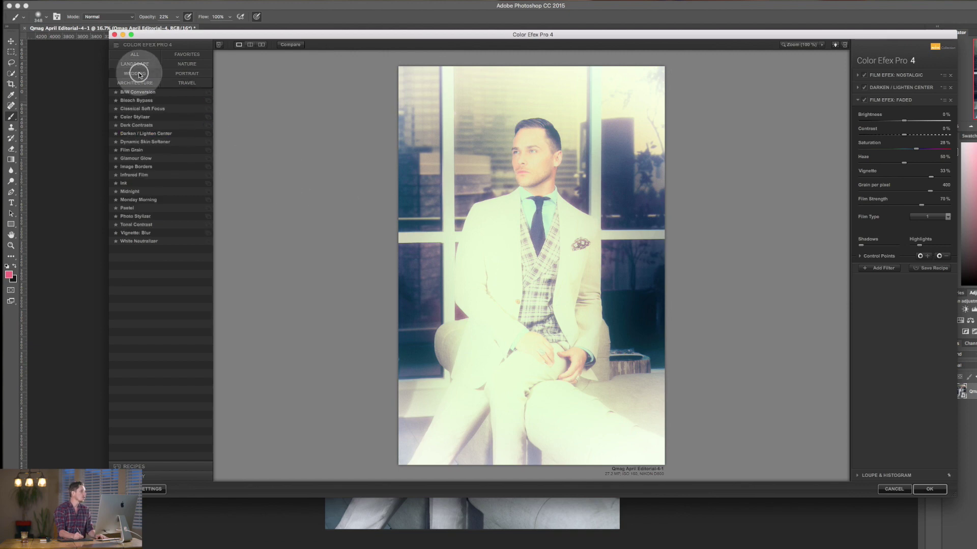
pyautogui.click(136, 125)
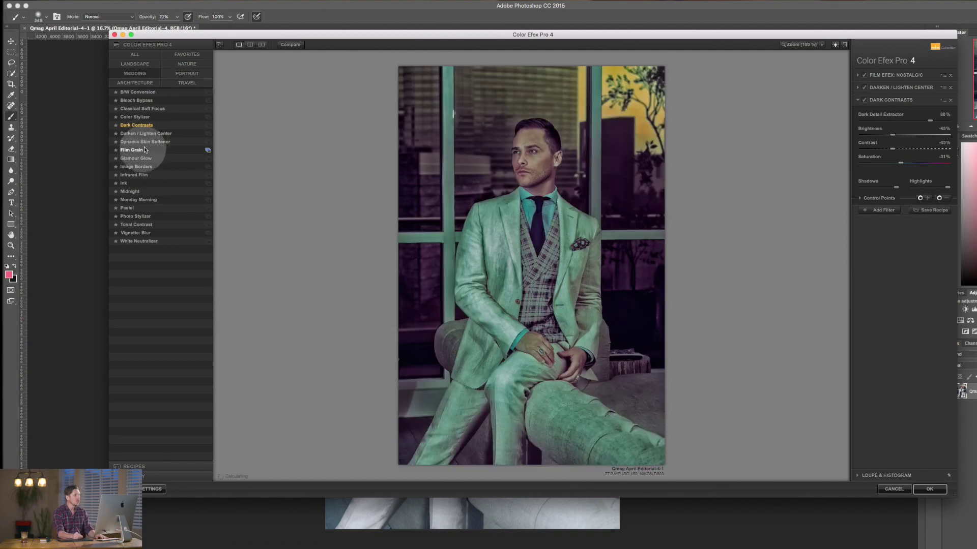
pyautogui.click(147, 175)
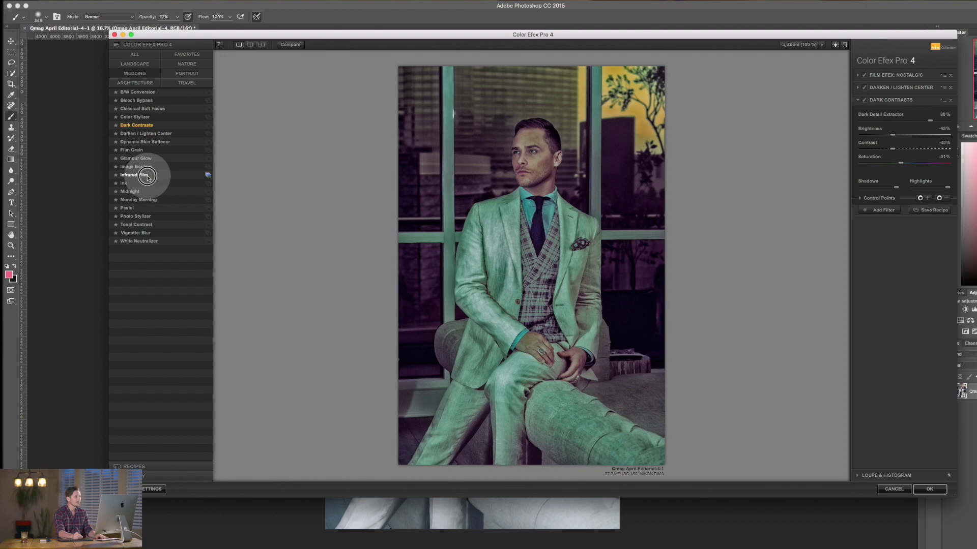
pyautogui.click(151, 194)
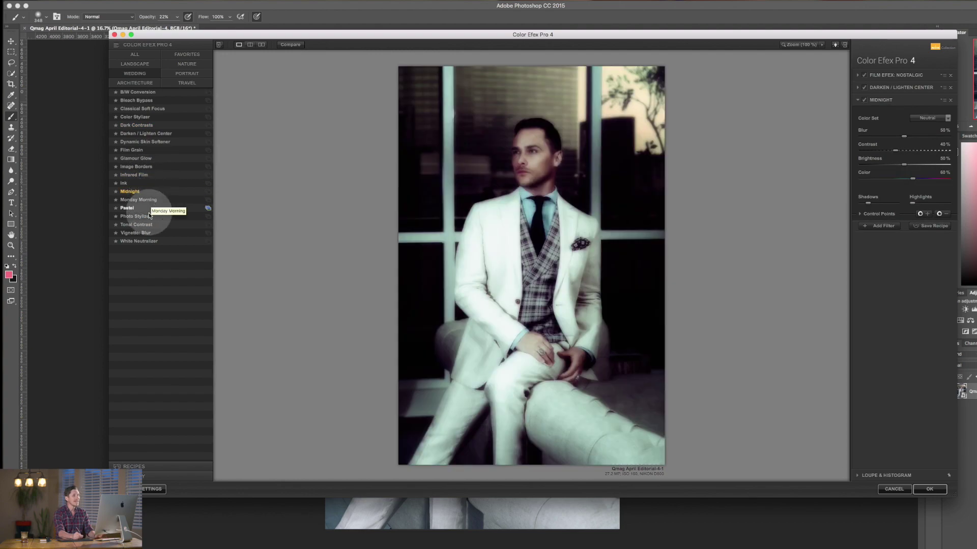
# Step: Try the B/W Conversion filter with its Red, Green and Dynamic Contrast presets and return to the filter list
pyautogui.click(154, 96)
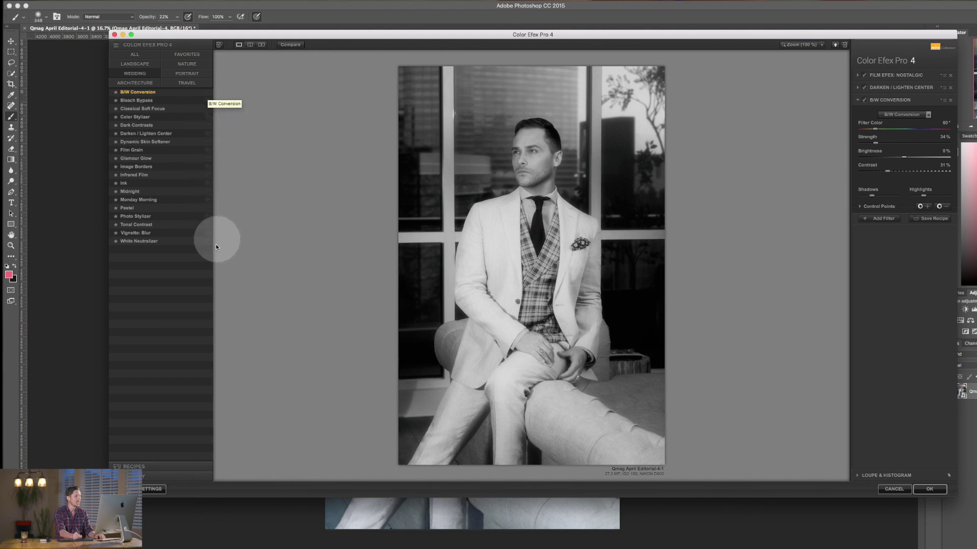
pyautogui.click(209, 96)
pyautogui.click(120, 247)
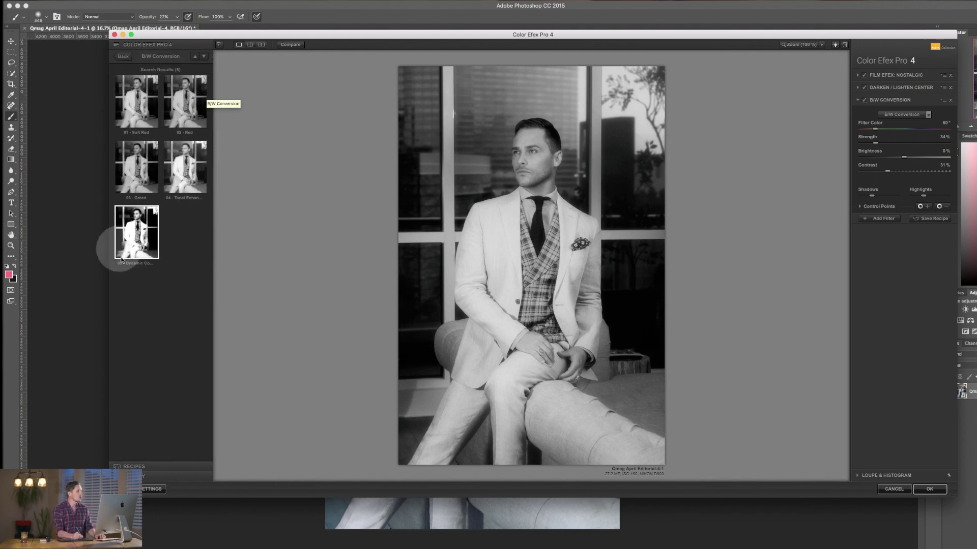
pyautogui.click(187, 106)
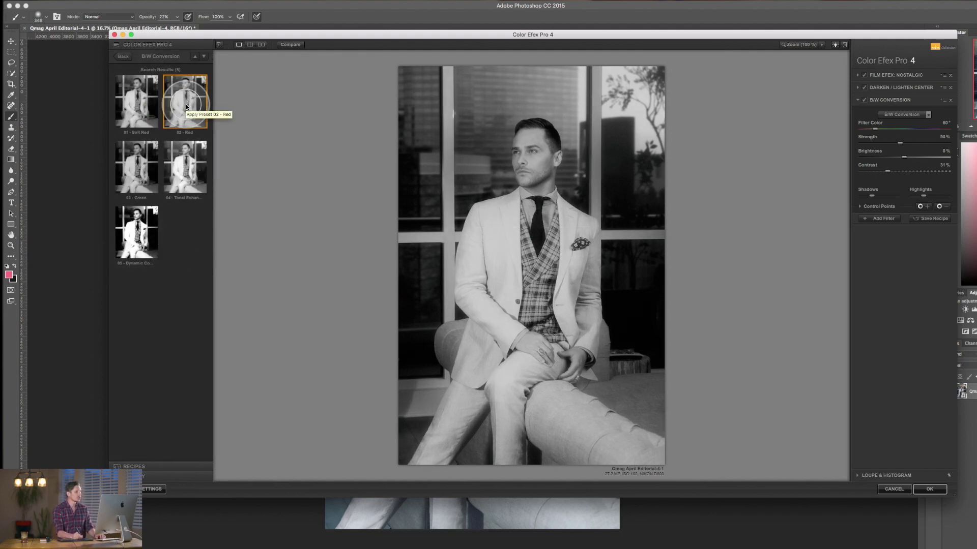
pyautogui.click(153, 173)
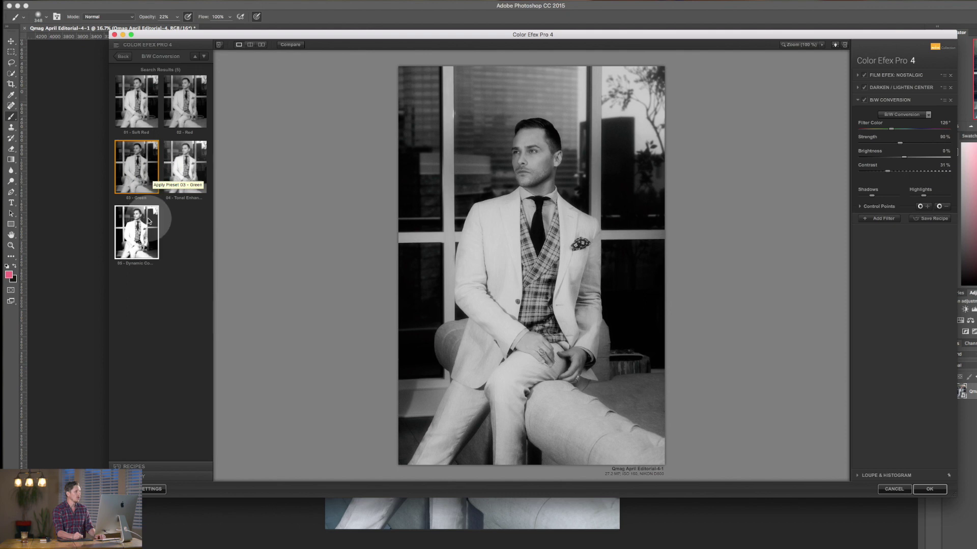
pyautogui.click(148, 220)
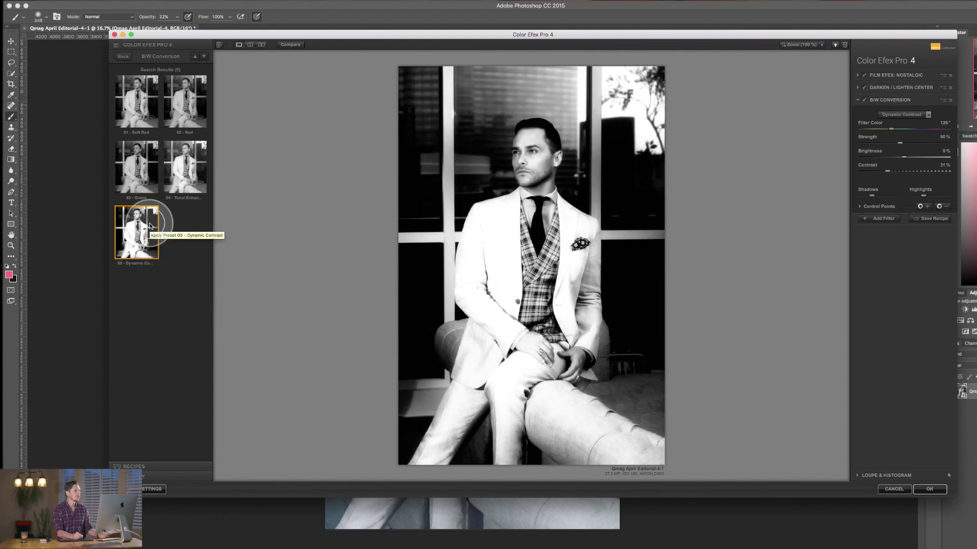
pyautogui.click(130, 58)
# Step: Try Brilliance / Warmth from the Architecture category with its presets, ending on Warm Colors, and return to the filter list
pyautogui.click(144, 84)
pyautogui.click(151, 109)
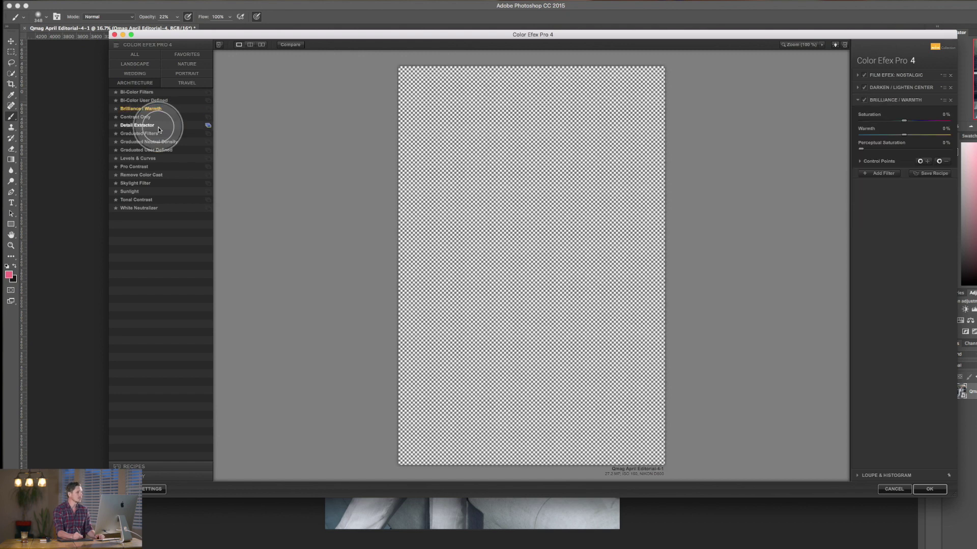
pyautogui.click(208, 108)
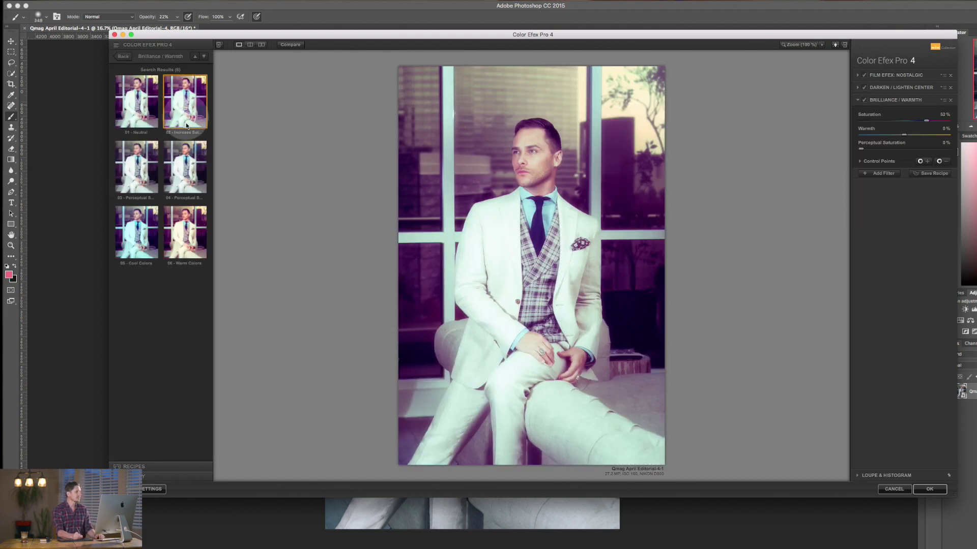
pyautogui.click(166, 171)
pyautogui.click(187, 248)
pyautogui.click(187, 265)
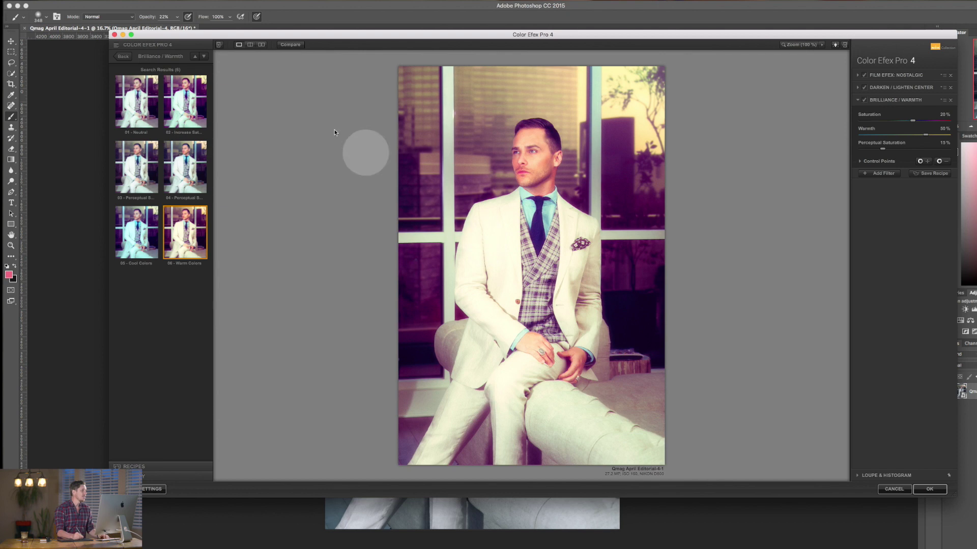
pyautogui.click(124, 56)
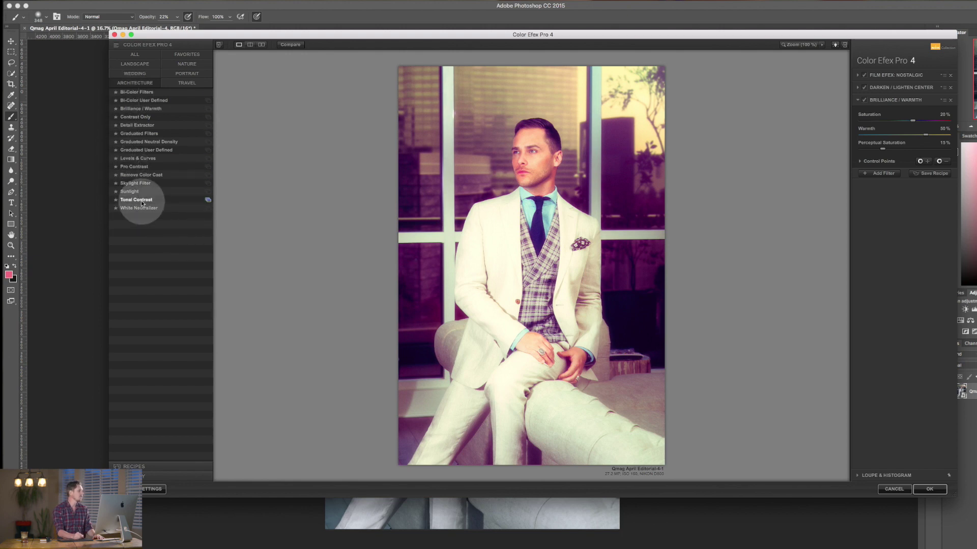
# Step: Try the Graduated Filters effect with its Orange preset and return to the filter list
pyautogui.click(131, 133)
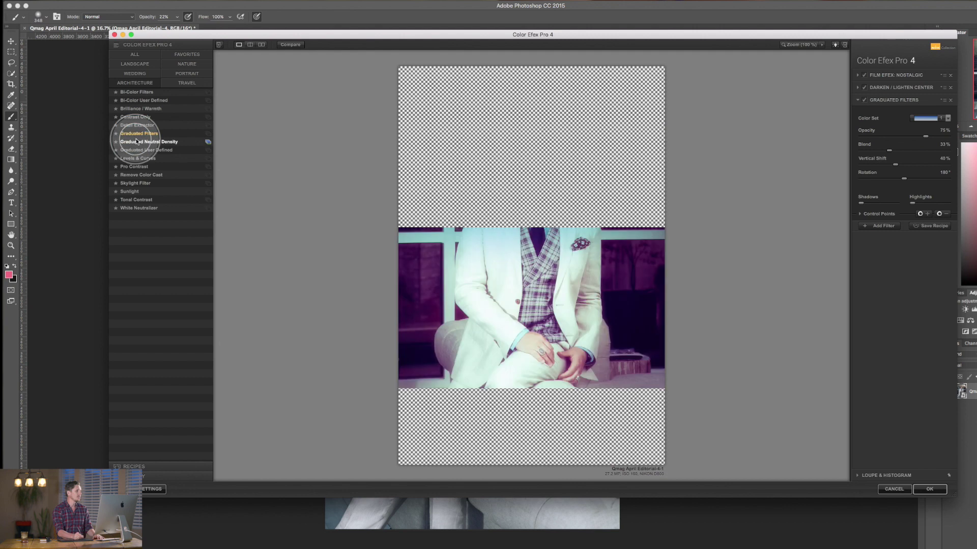
pyautogui.click(209, 133)
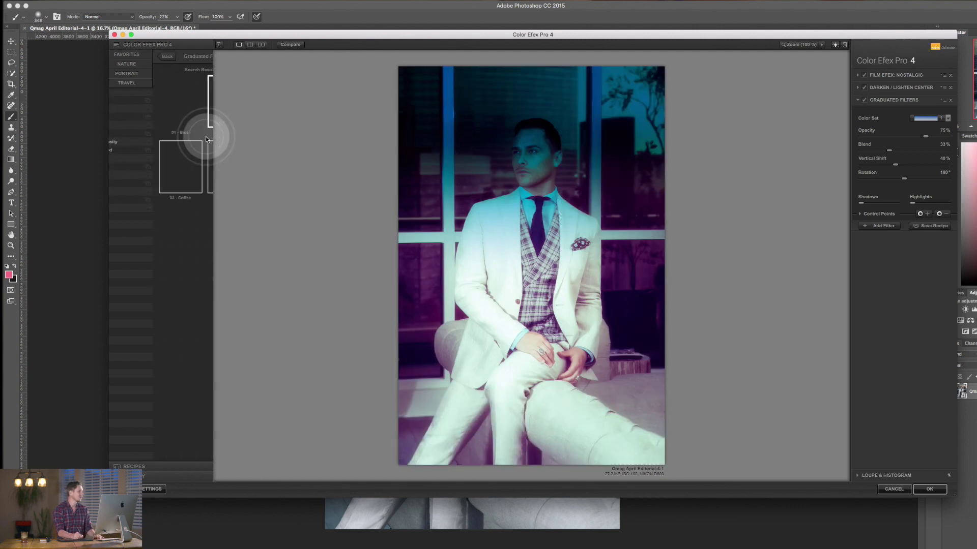
pyautogui.click(187, 187)
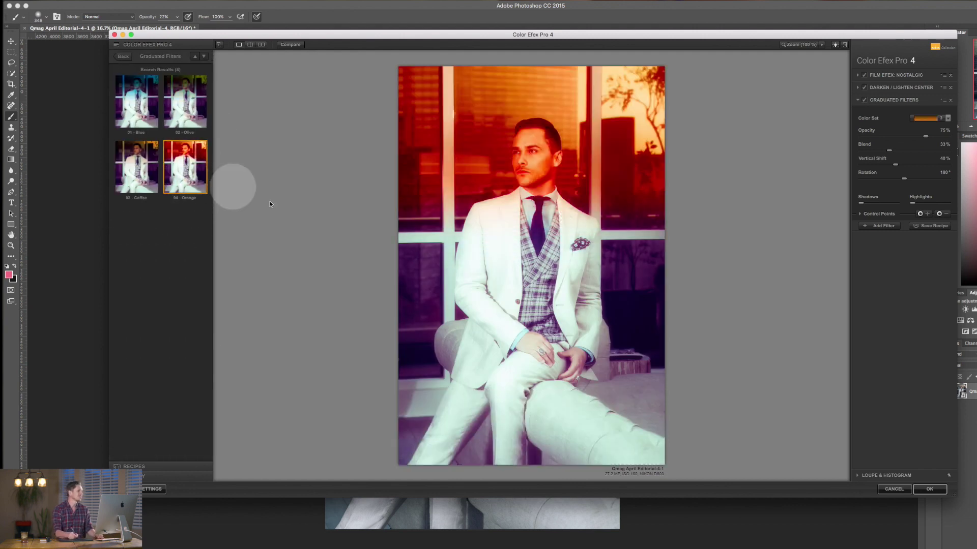
pyautogui.click(129, 58)
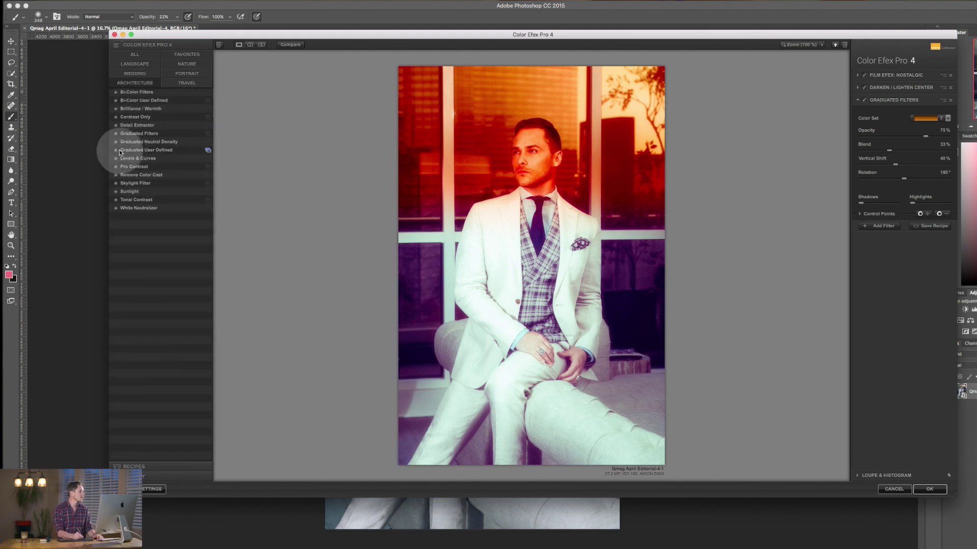
# Step: Mark Graduated Filters as a favorite, view the Favorites category and remove the filter from it again
pyautogui.click(117, 134)
pyautogui.click(184, 55)
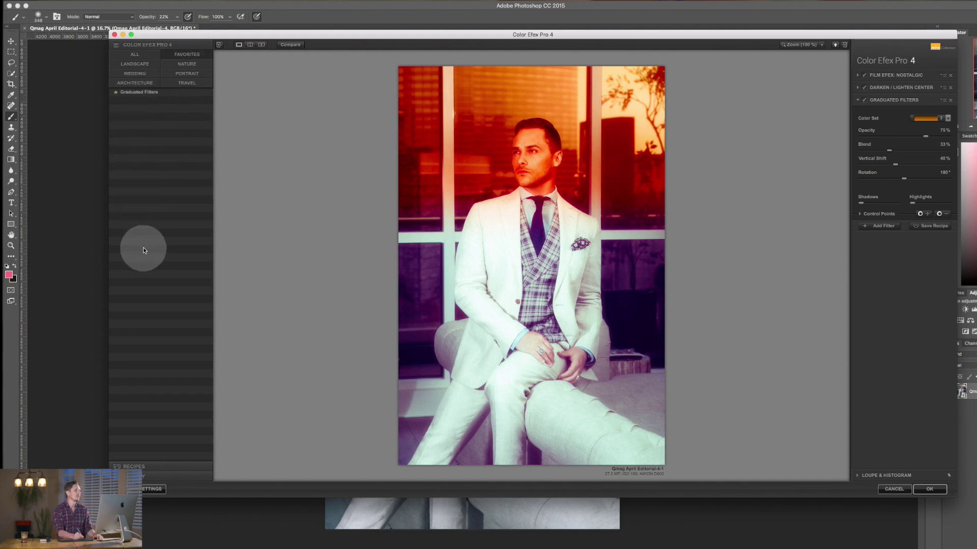
pyautogui.click(116, 93)
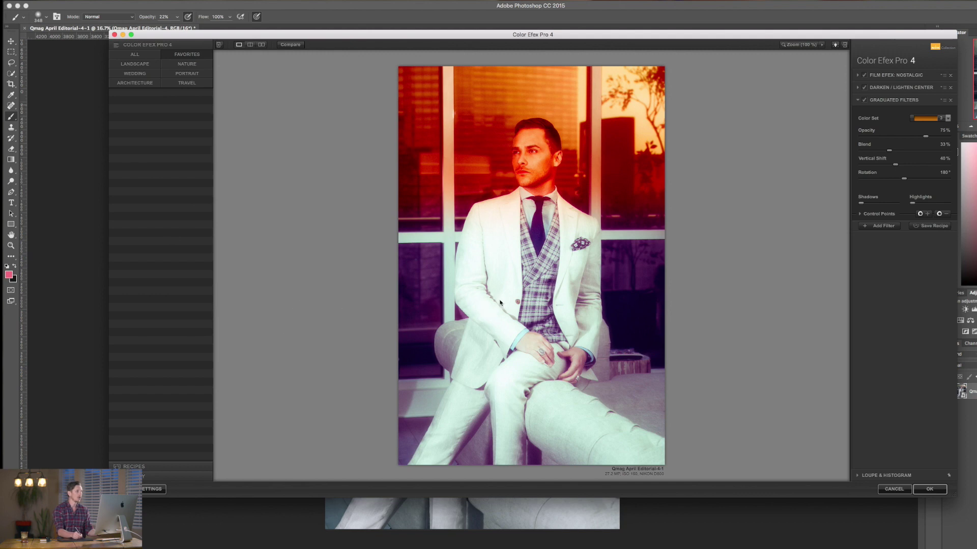
# Step: Try the Bi-Color User Defined filter from the Architecture category and look at the Nature filters
pyautogui.click(140, 73)
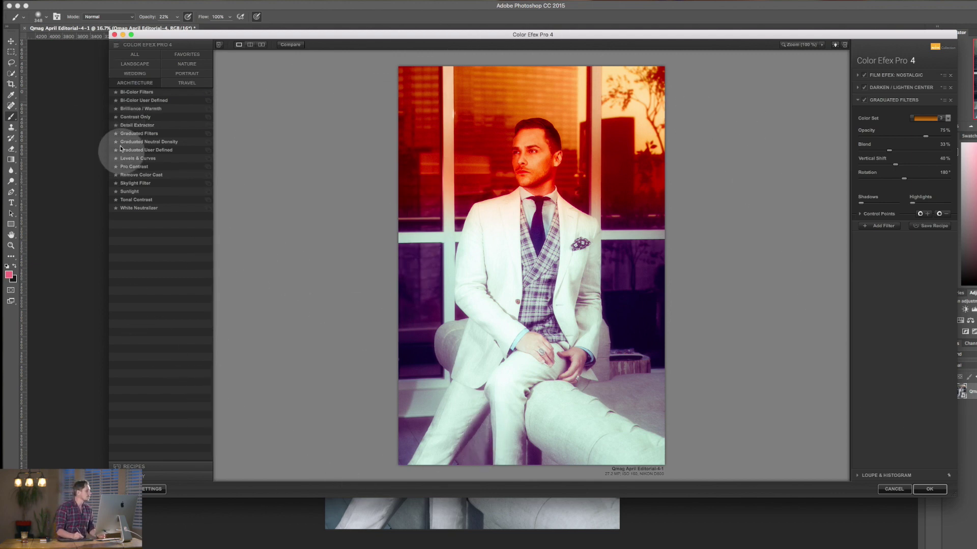
pyautogui.click(131, 101)
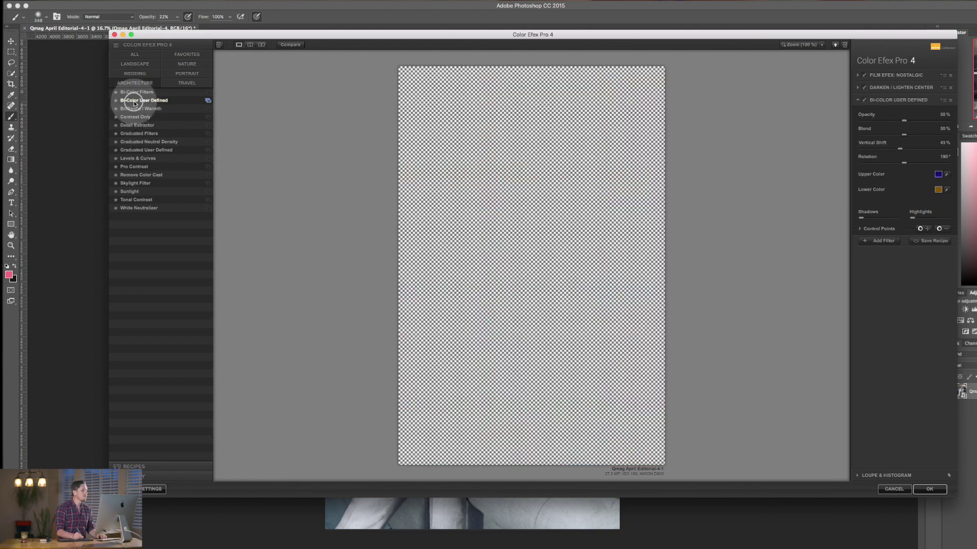
pyautogui.click(186, 65)
# Step: Replace the current filter with Dynamic Skin Softener from the Portrait category and apply its Strong Softening preset
pyautogui.click(187, 74)
pyautogui.click(162, 135)
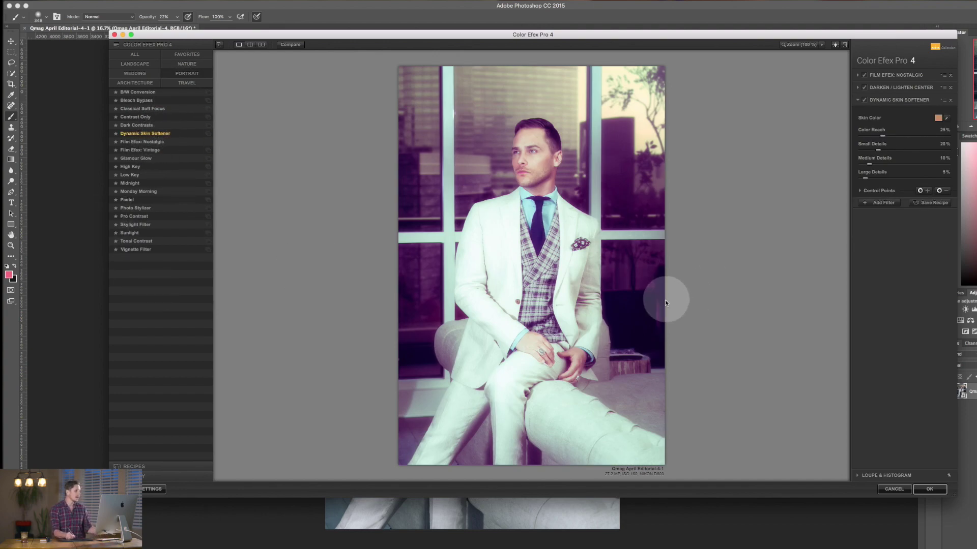
pyautogui.click(208, 134)
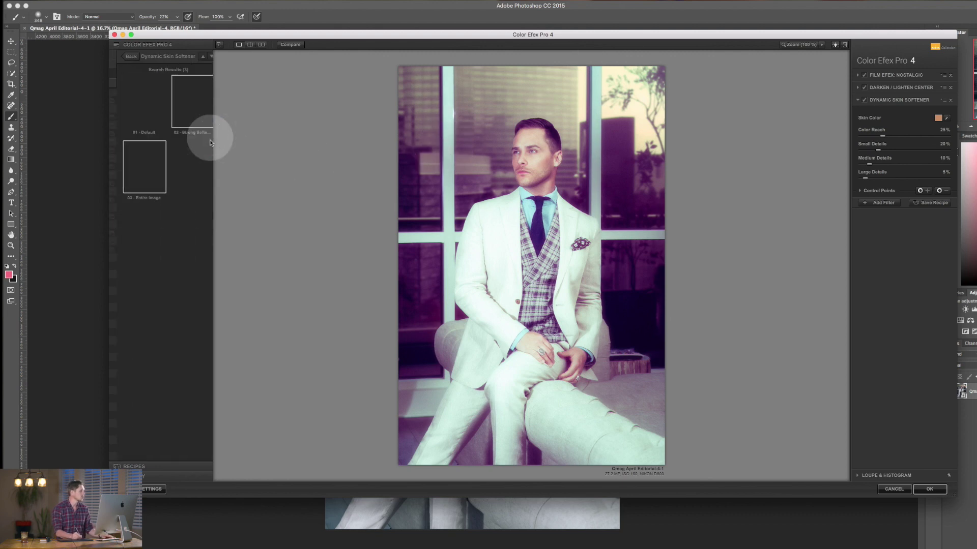
pyautogui.click(195, 110)
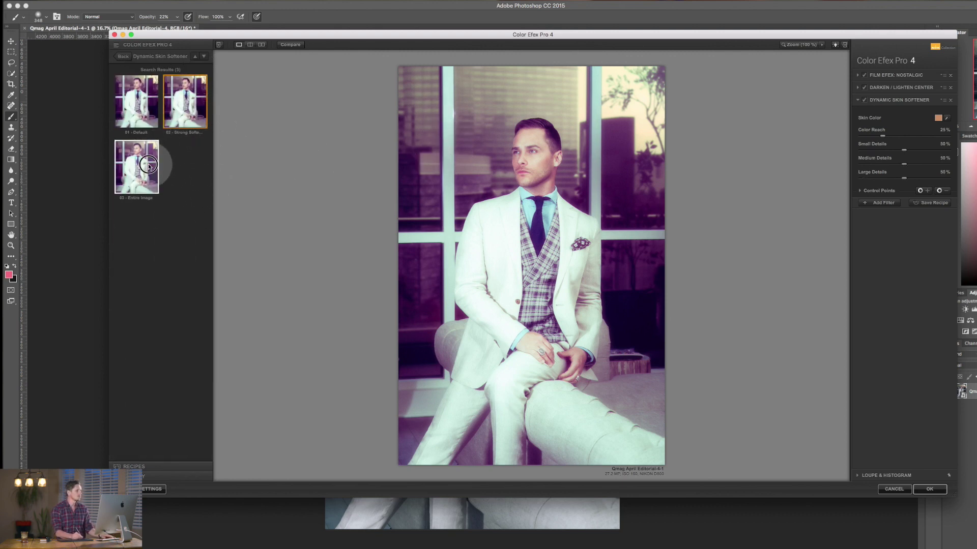
# Step: Apply Dynamic Skin Softener's Default preset and set Film Efex: Nostalgic to -20% brightness, 0% glow and 31% vignette
pyautogui.click(146, 118)
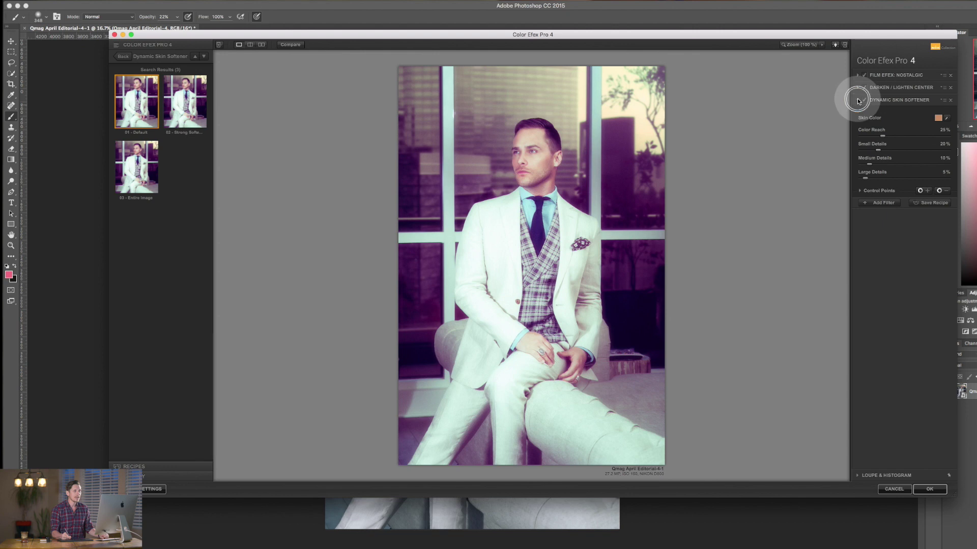
pyautogui.click(858, 76)
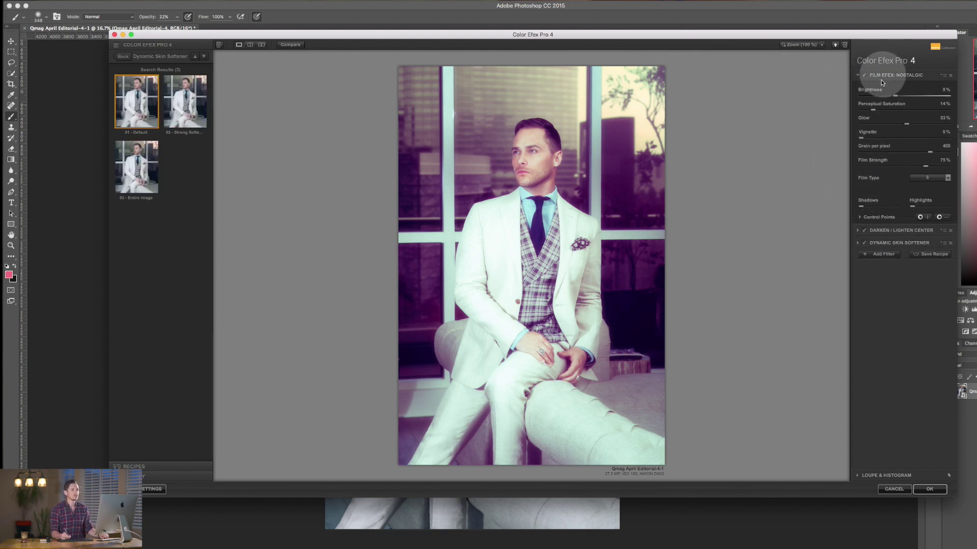
pyautogui.moveTo(894, 96); pyautogui.dragTo(884, 99)
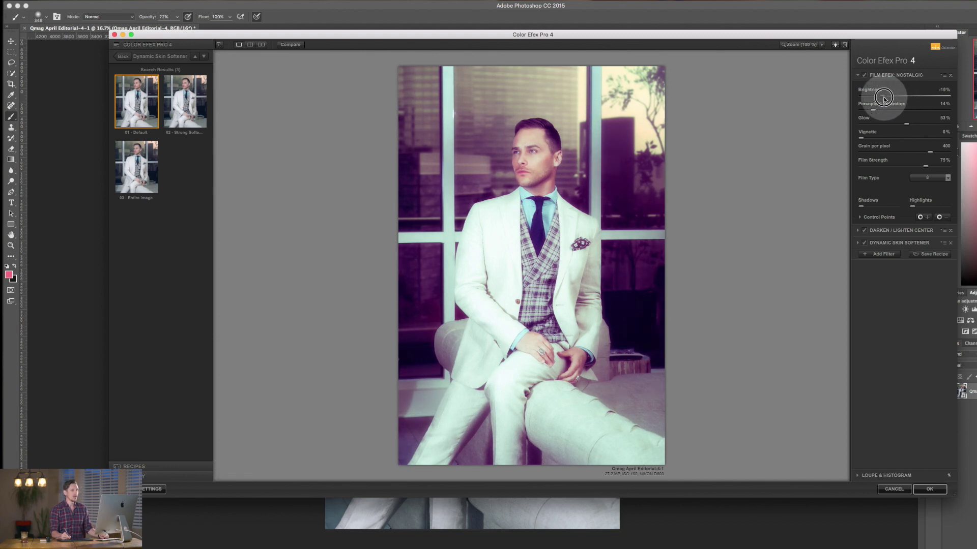
pyautogui.moveTo(905, 124); pyautogui.dragTo(809, 239)
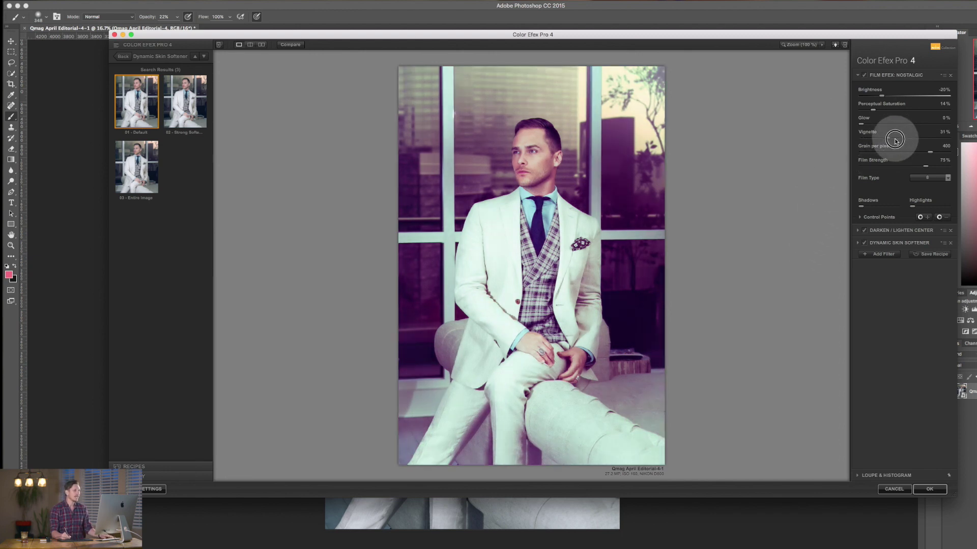
# Step: Change the Film Efex: Nostalgic film type to 3 and increase its Highlights protection
pyautogui.click(941, 178)
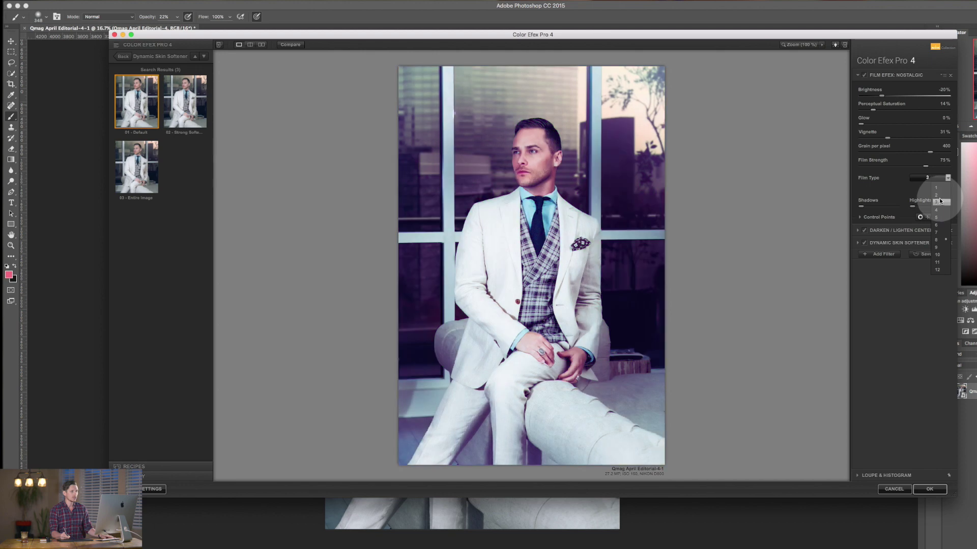
pyautogui.click(940, 201)
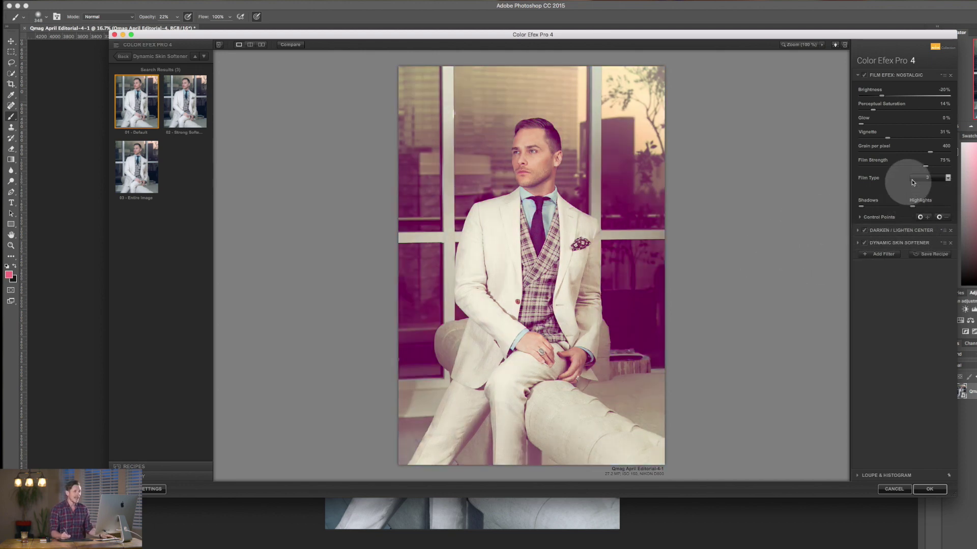
pyautogui.moveTo(861, 207)
pyautogui.mouseDown()
pyautogui.moveTo(883, 207)
pyautogui.moveTo(838, 213)
pyautogui.moveTo(860, 219)
pyautogui.mouseUp()
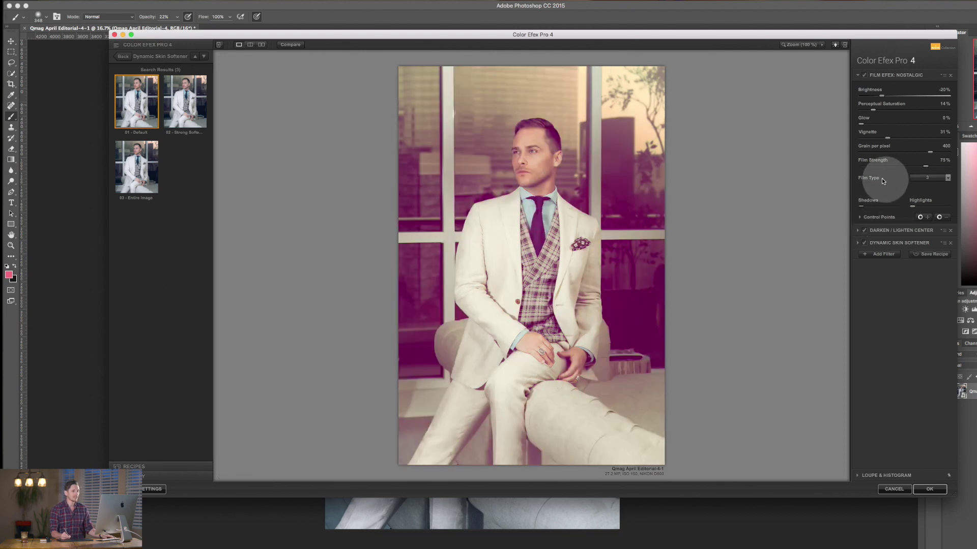
pyautogui.moveTo(867, 211)
pyautogui.moveTo(912, 207); pyautogui.dragTo(928, 211)
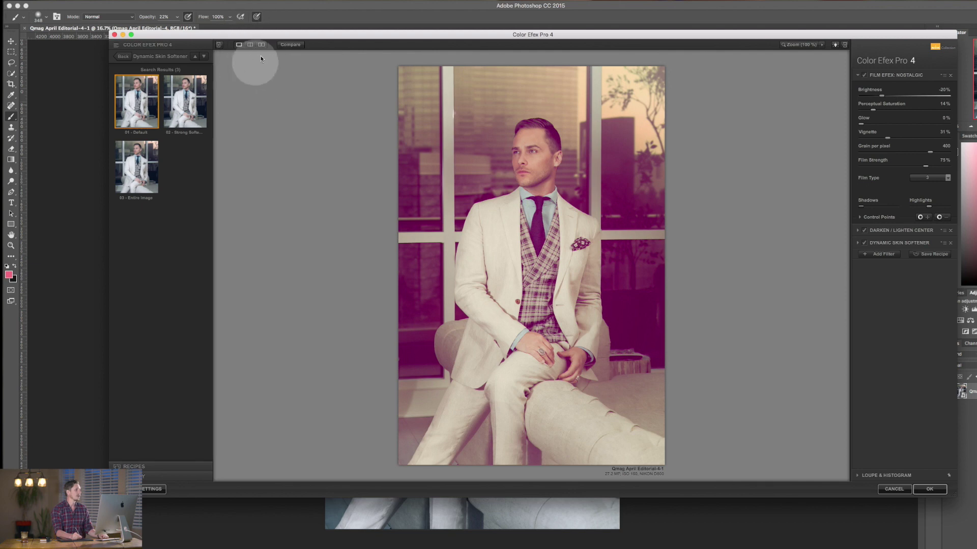
# Step: Compare the filtered portrait with the original several times in the single-image view
pyautogui.click(293, 45)
pyautogui.click(293, 44)
pyautogui.click(294, 45)
pyautogui.click(294, 45)
pyautogui.click(294, 45)
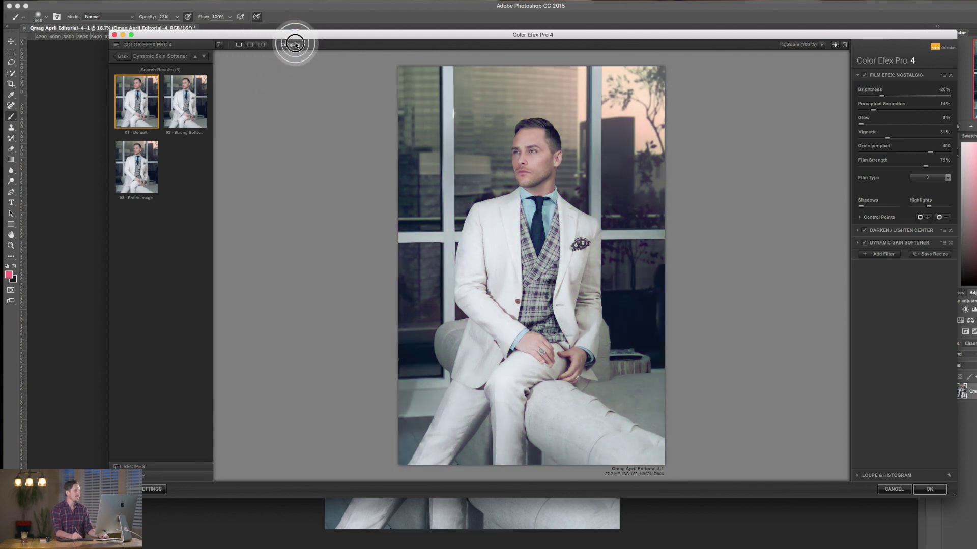
pyautogui.click(294, 45)
# Step: Compare before and after in the split preview with a horizontal divider, and with a vertical one moved beside the subject
pyautogui.click(251, 45)
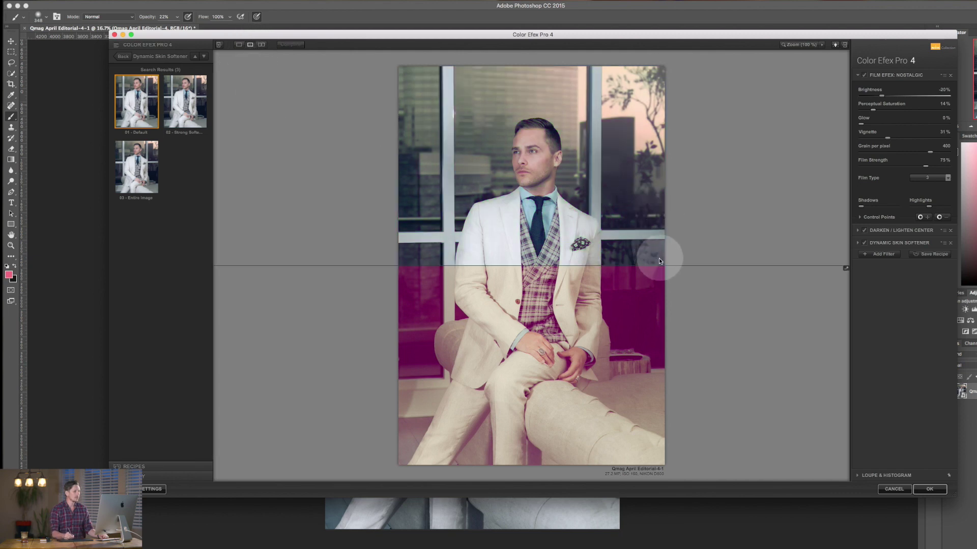
pyautogui.moveTo(654, 266); pyautogui.dragTo(638, 288)
pyautogui.moveTo(635, 165); pyautogui.dragTo(628, 138)
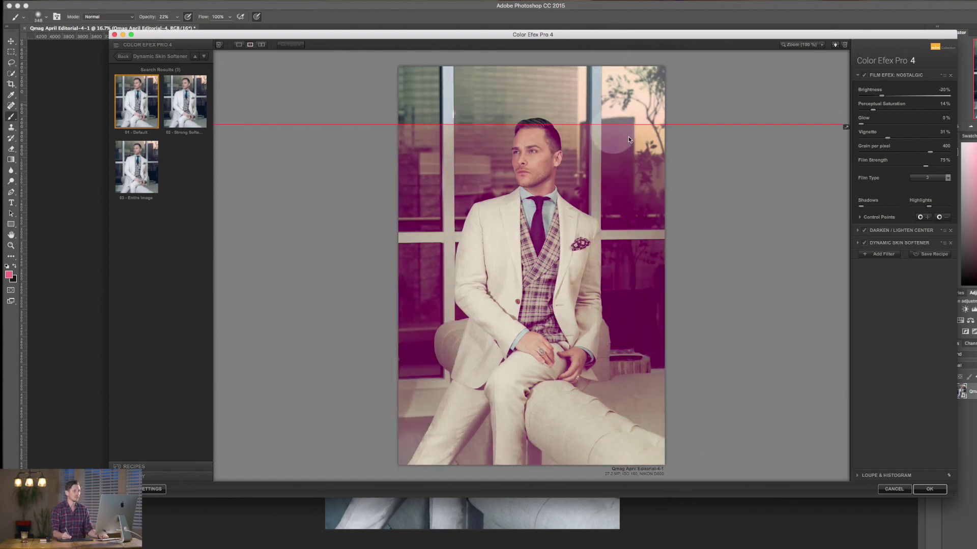
pyautogui.click(846, 127)
pyautogui.moveTo(532, 154)
pyautogui.mouseDown()
pyautogui.moveTo(670, 152)
pyautogui.moveTo(408, 157)
pyautogui.moveTo(531, 156)
pyautogui.mouseUp()
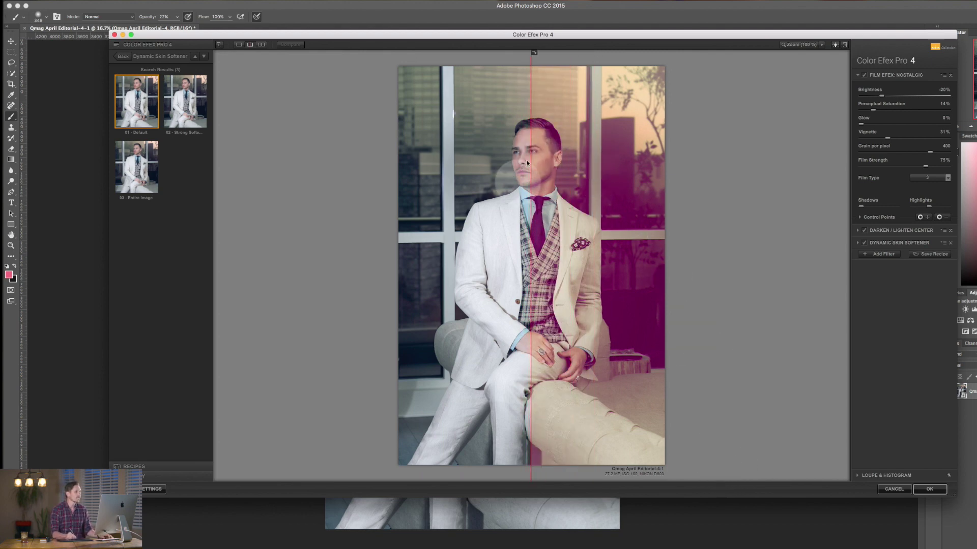
pyautogui.moveTo(532, 118); pyautogui.dragTo(457, 295)
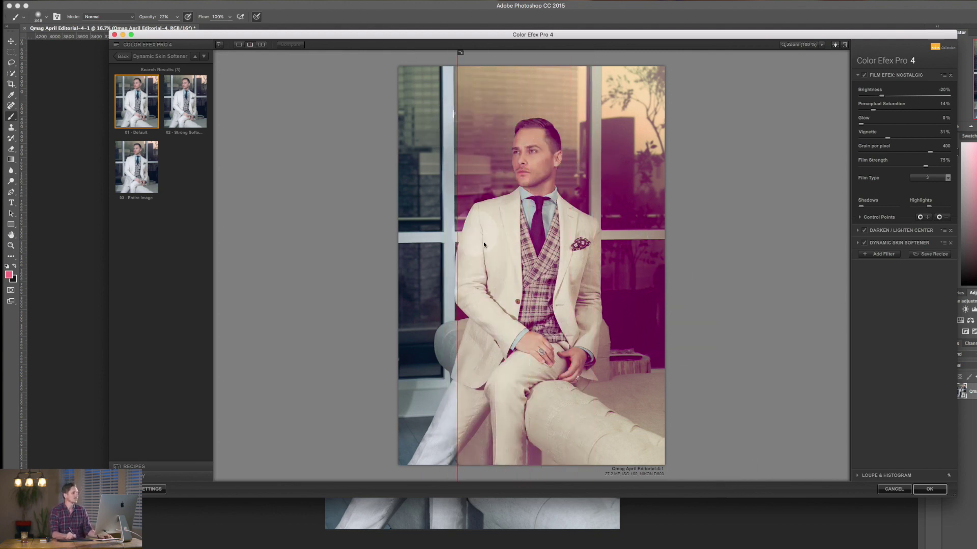
pyautogui.click(465, 160)
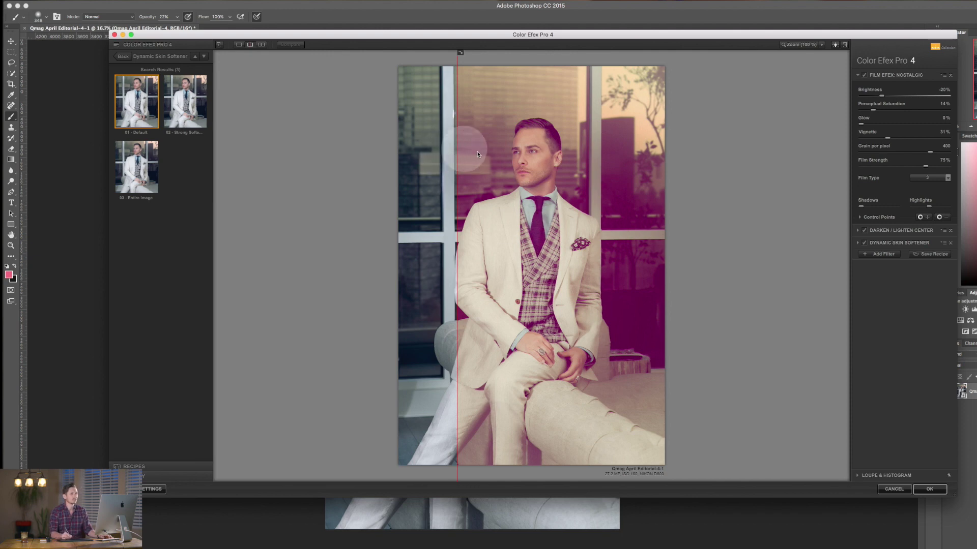
# Step: Set the Darken / Lighten Center filter to 88% border luminosity and 22% center size
pyautogui.click(859, 230)
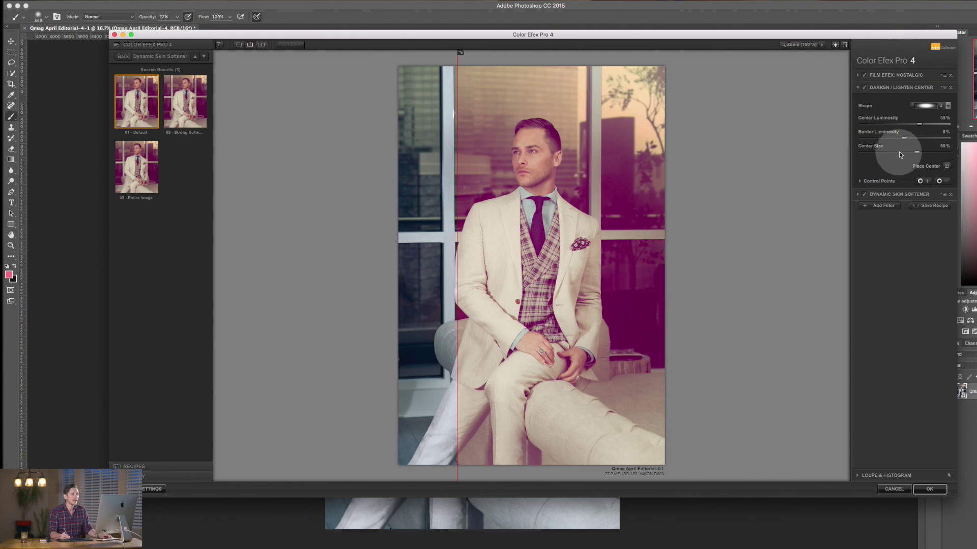
pyautogui.moveTo(903, 138); pyautogui.dragTo(943, 141)
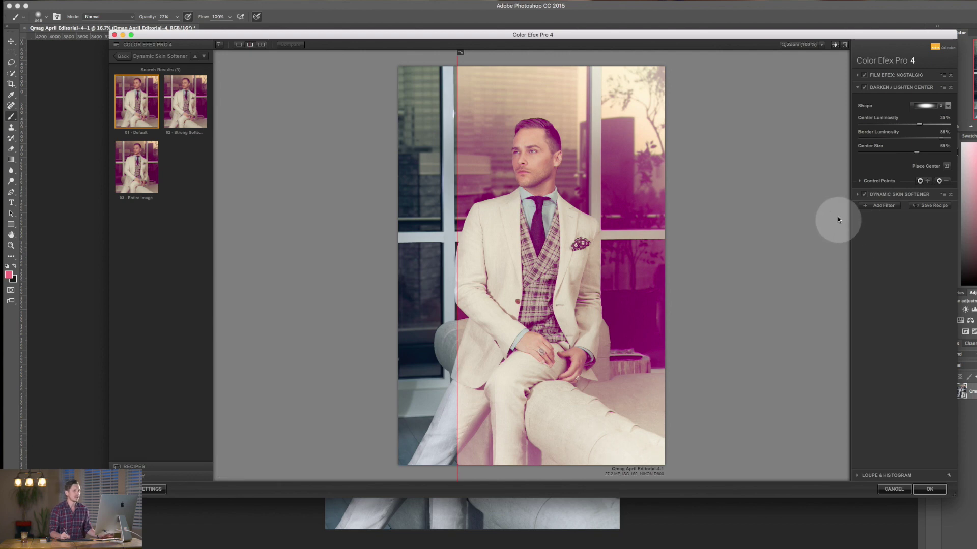
pyautogui.moveTo(916, 152); pyautogui.dragTo(881, 155)
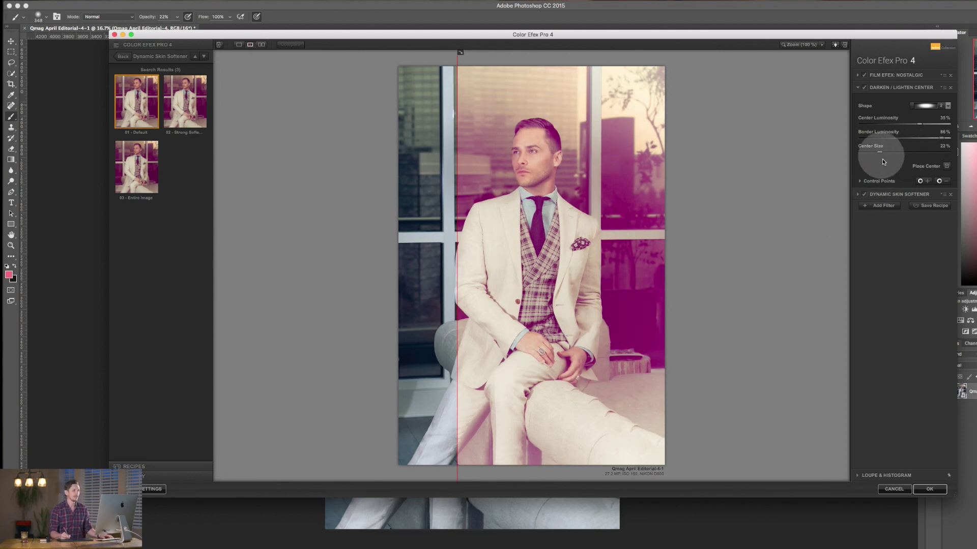
pyautogui.click(890, 216)
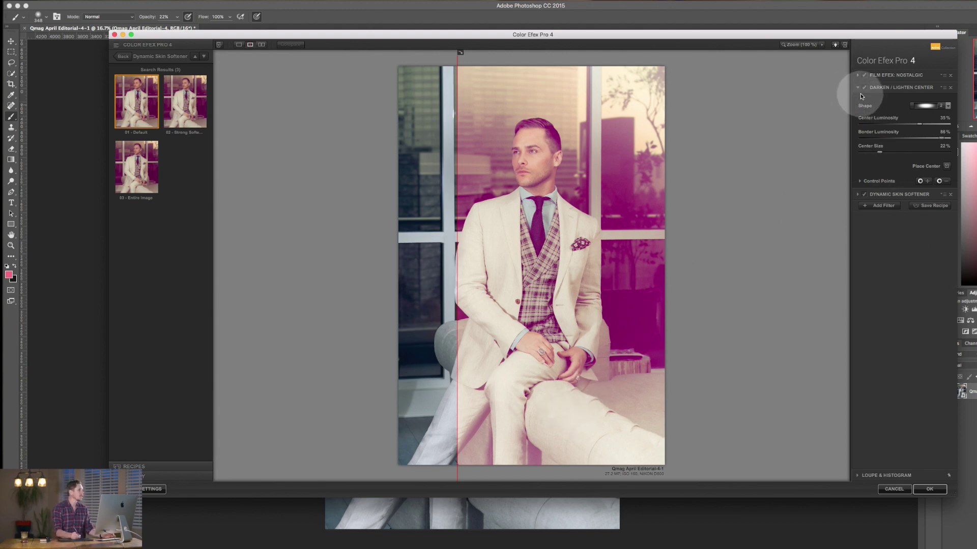
# Step: Add a Film Grain filter to the stack, try its Extreme Grain preset and apply the Soft Large Grain preset instead
pyautogui.click(124, 57)
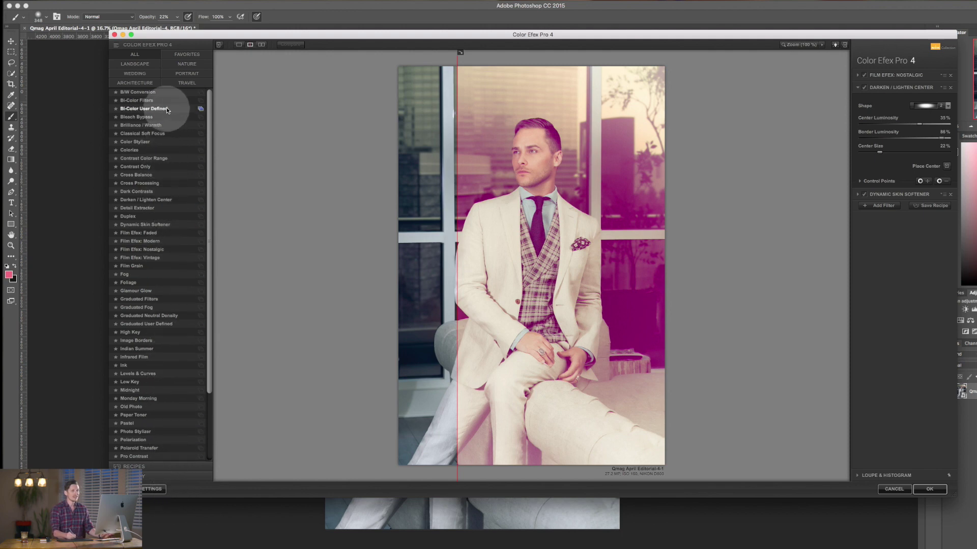
pyautogui.click(882, 206)
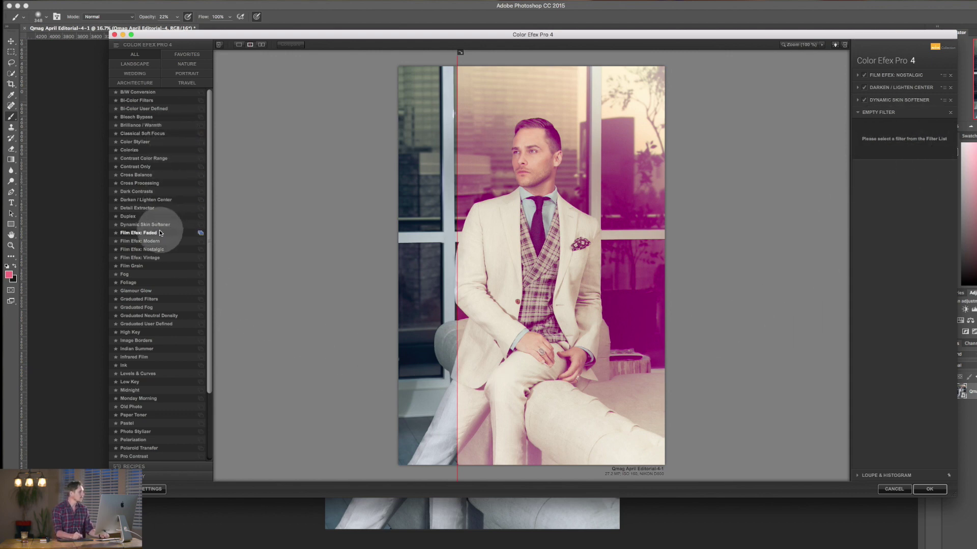
pyautogui.click(158, 267)
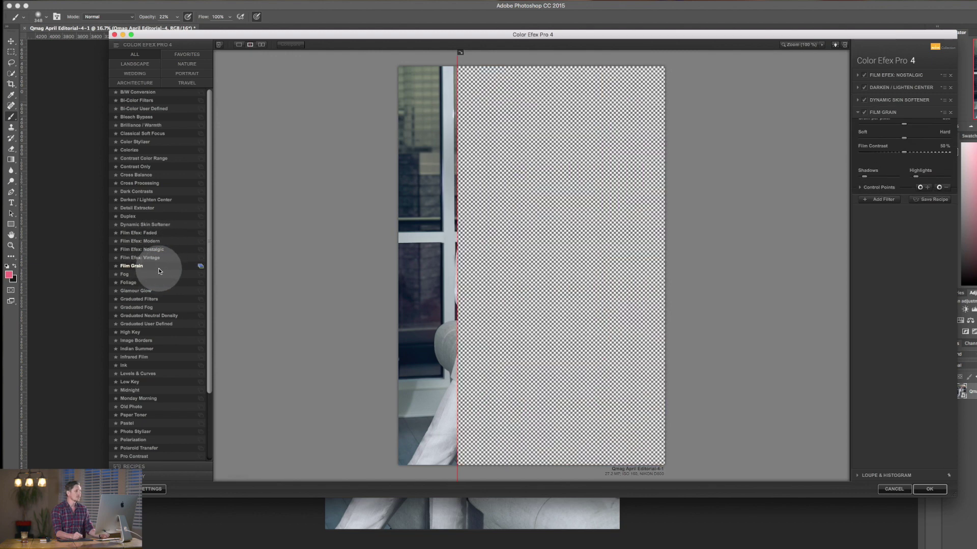
pyautogui.click(200, 266)
pyautogui.click(183, 186)
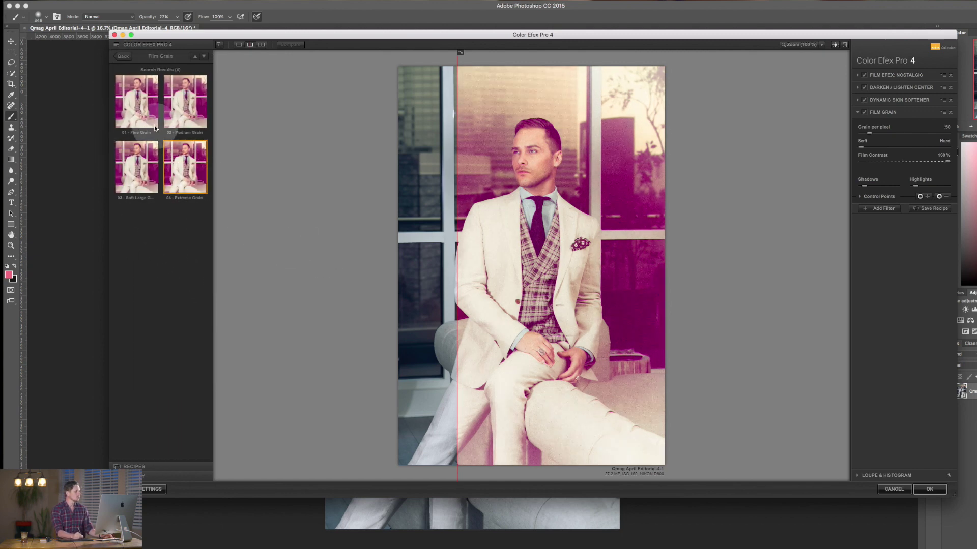
pyautogui.click(140, 168)
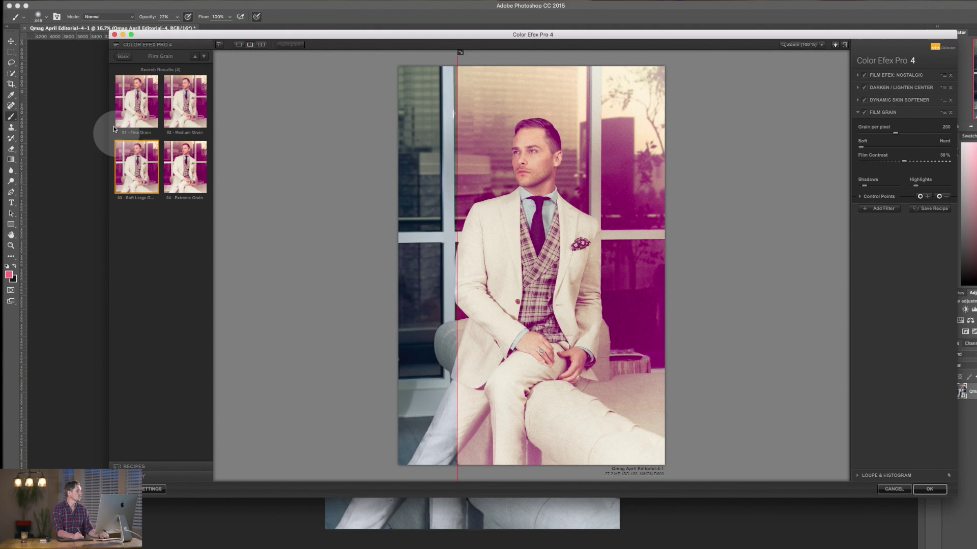
pyautogui.click(123, 56)
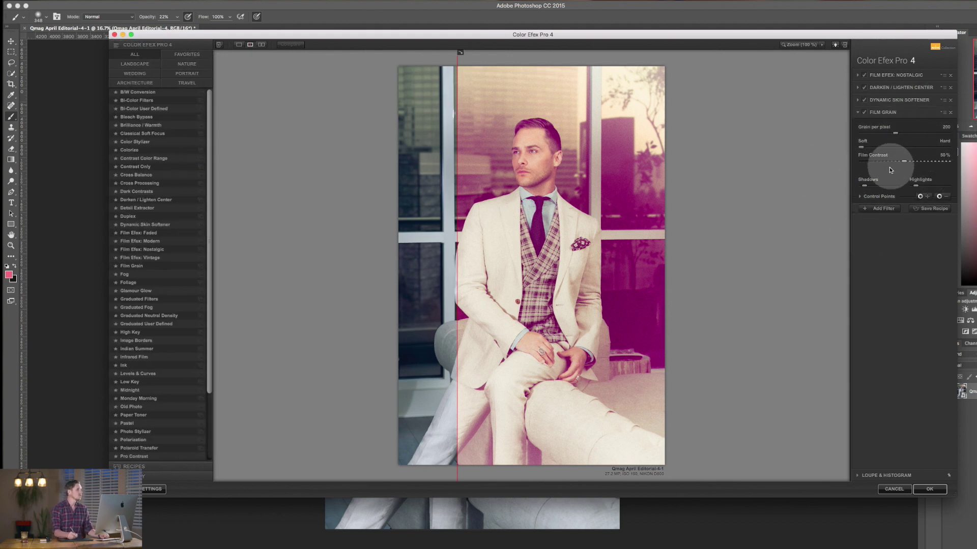
# Step: Refine Film Grain to 421 grain per pixel, somewhat harder grain and 89% film contrast, judging it across the split preview of the face
pyautogui.click(789, 45)
pyautogui.moveTo(822, 101); pyautogui.dragTo(816, 84)
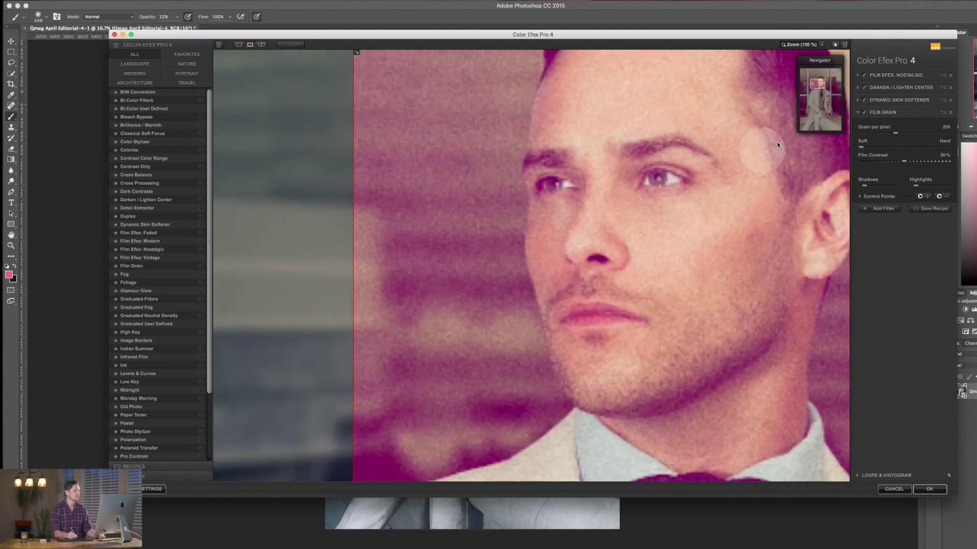
pyautogui.moveTo(352, 179); pyautogui.dragTo(624, 259)
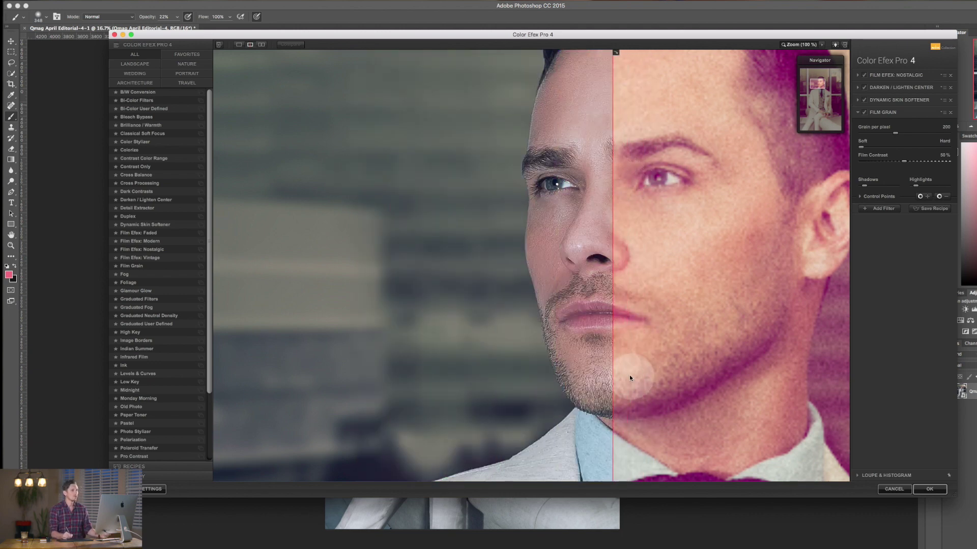
pyautogui.moveTo(895, 133); pyautogui.dragTo(932, 136)
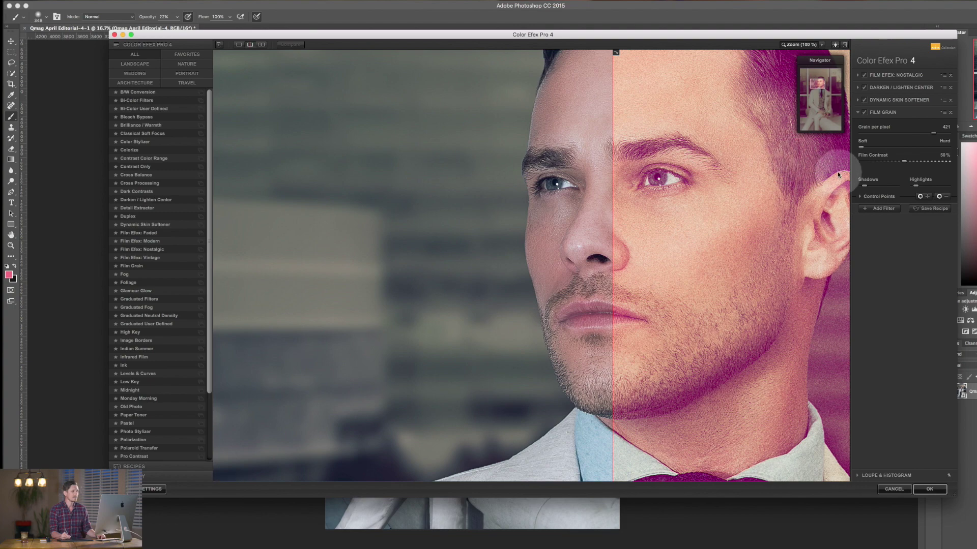
pyautogui.click(890, 151)
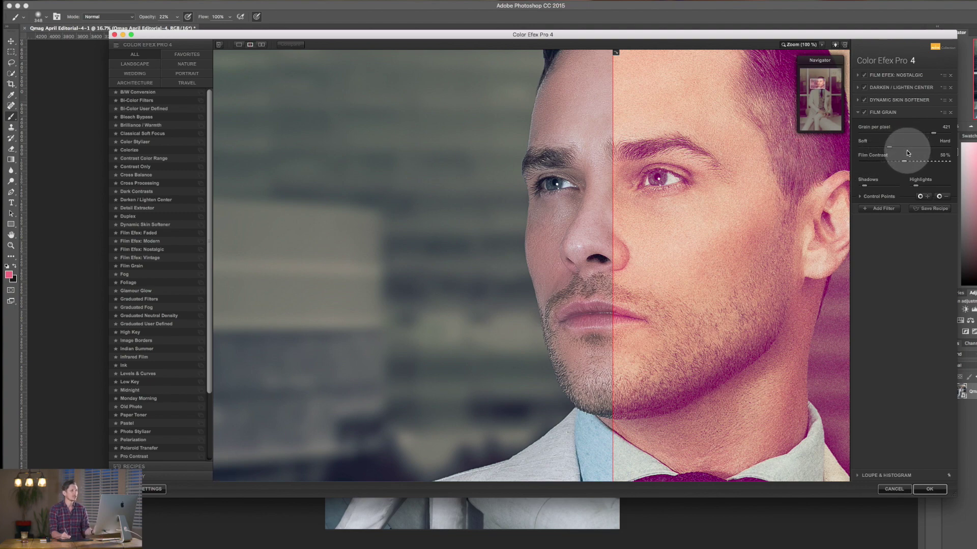
pyautogui.click(934, 163)
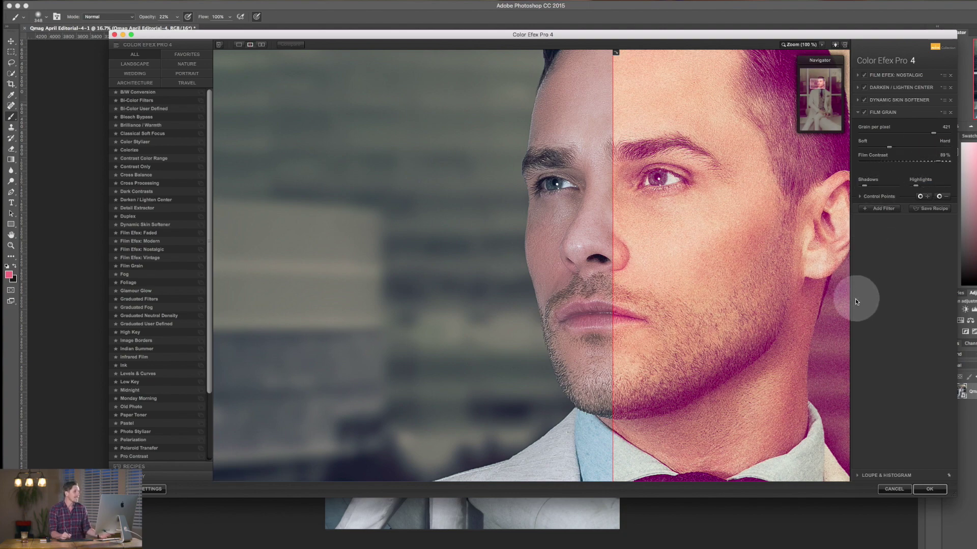
# Step: Return to the single-image view of the whole portrait and compare the finished look with the original
pyautogui.click(798, 44)
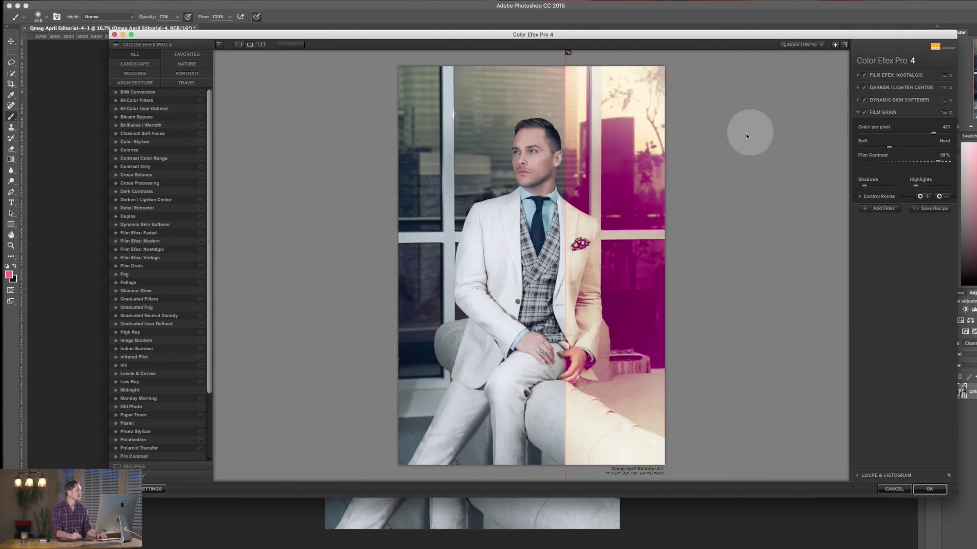
pyautogui.click(238, 45)
pyautogui.click(295, 44)
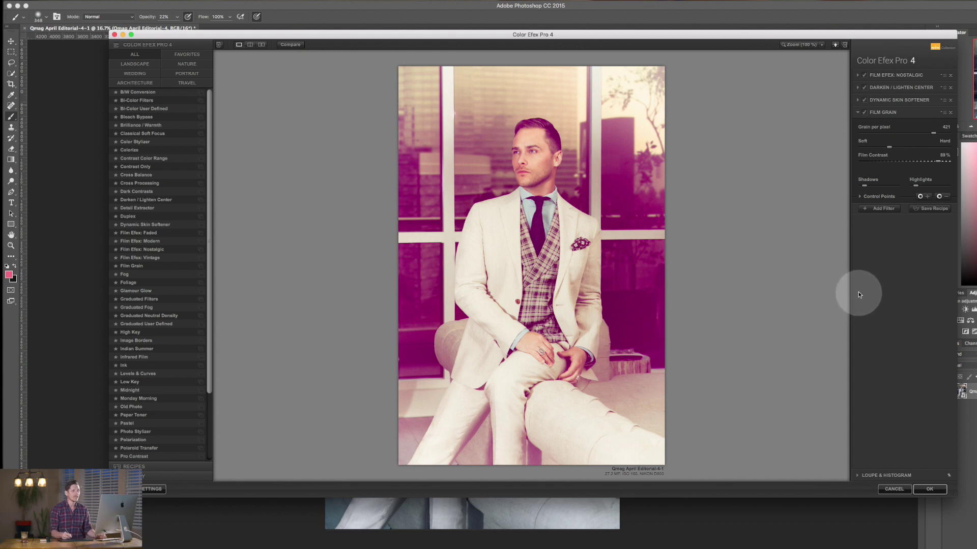
# Step: Save the filter stack as a recipe named "Test purple" and reopen the Custom recipes category
pyautogui.click(937, 211)
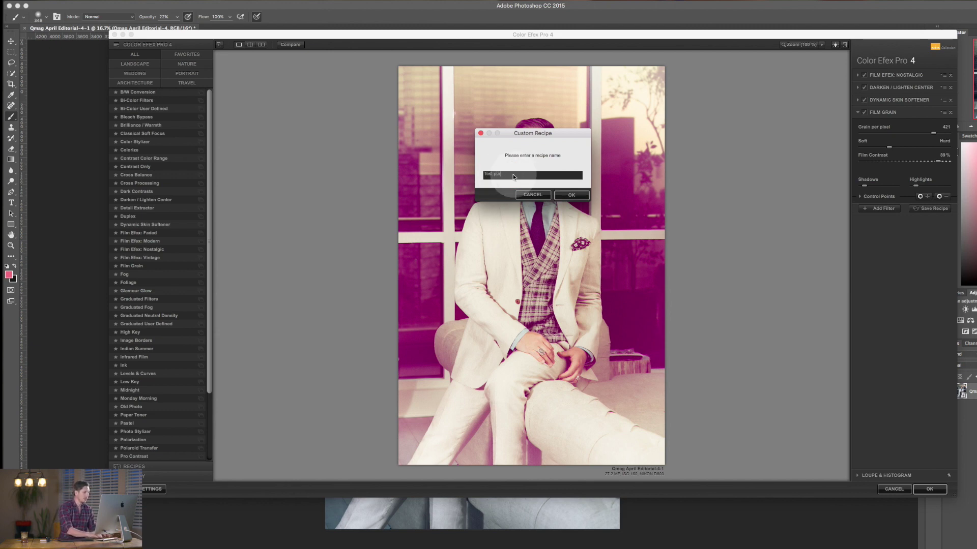
pyautogui.click(571, 196)
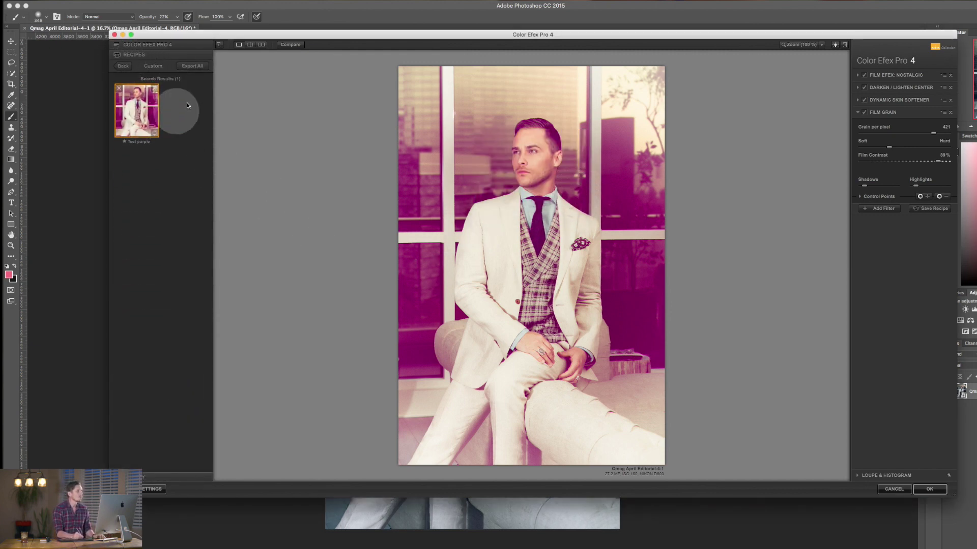
pyautogui.click(123, 67)
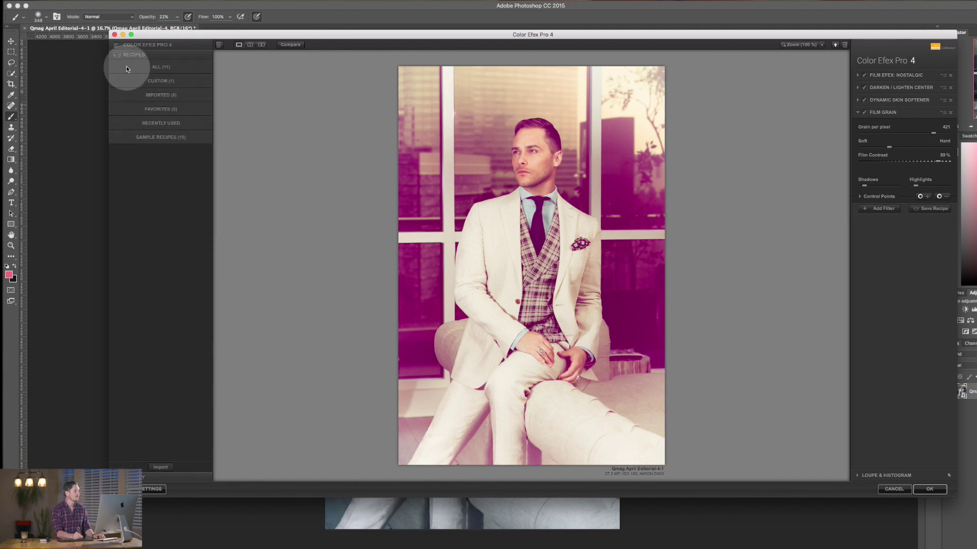
pyautogui.click(164, 81)
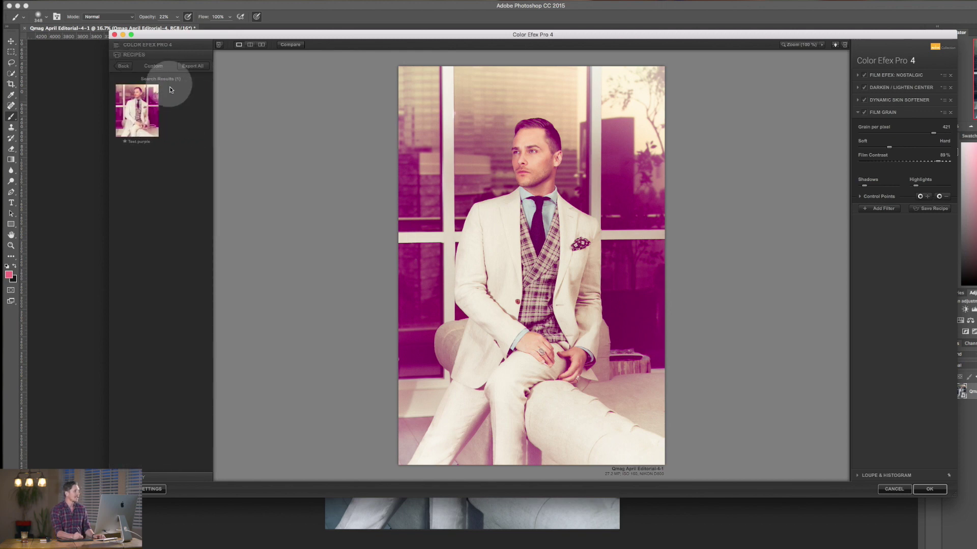
# Step: Try to apply the saved "Test purple" recipe, decline replacing the current filters, and return to the recipe categories
pyautogui.click(138, 111)
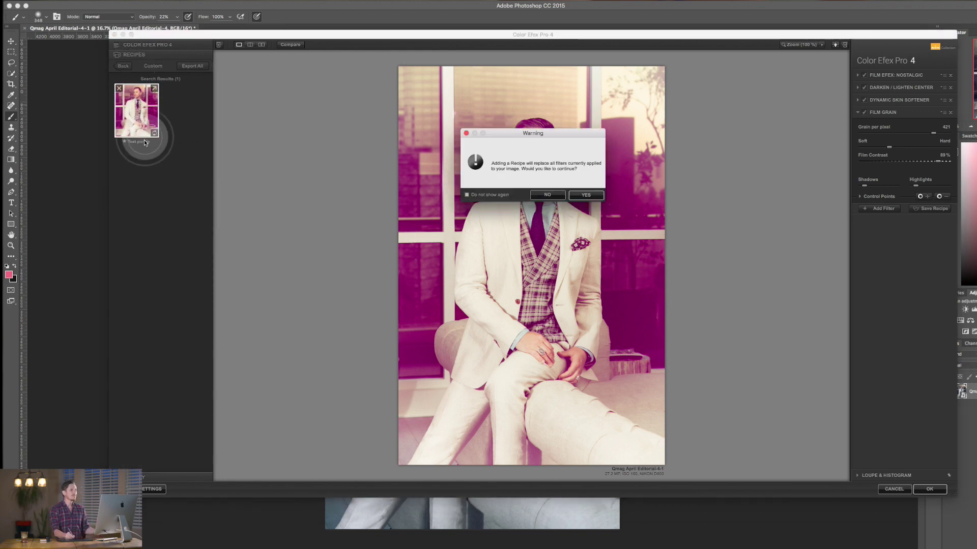
pyautogui.click(546, 196)
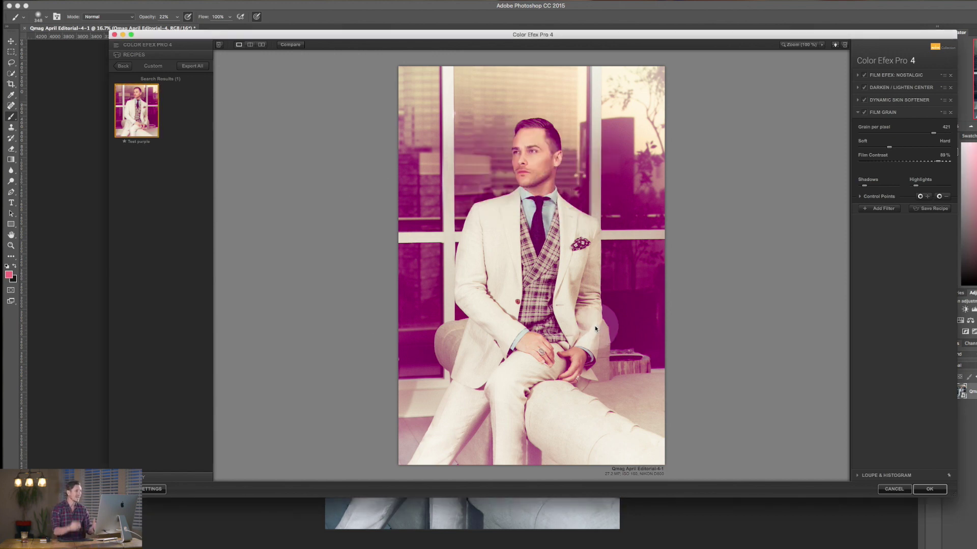
pyautogui.click(125, 67)
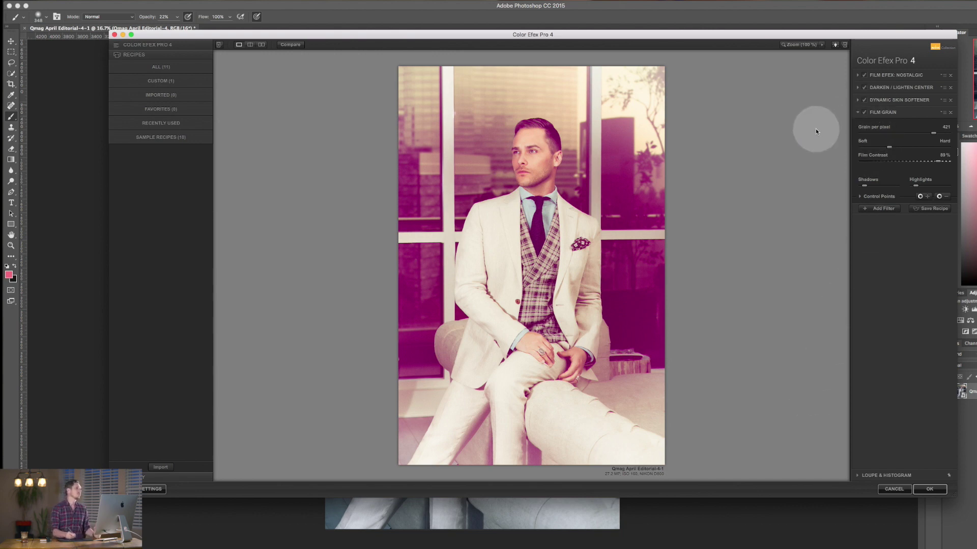
# Step: Switch back to the full filter list and remove all four filters from the stack
pyautogui.click(137, 45)
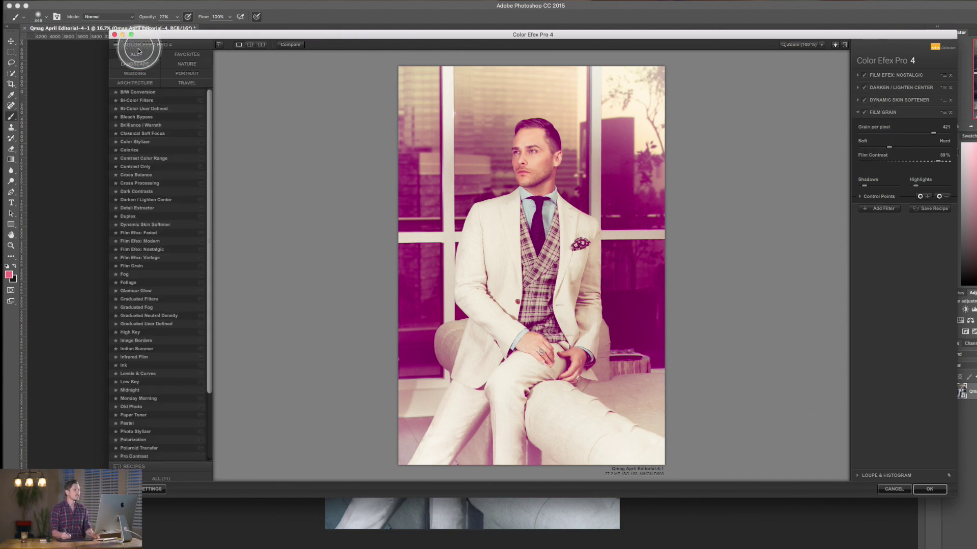
pyautogui.click(951, 86)
pyautogui.click(950, 75)
pyautogui.click(950, 87)
pyautogui.click(950, 75)
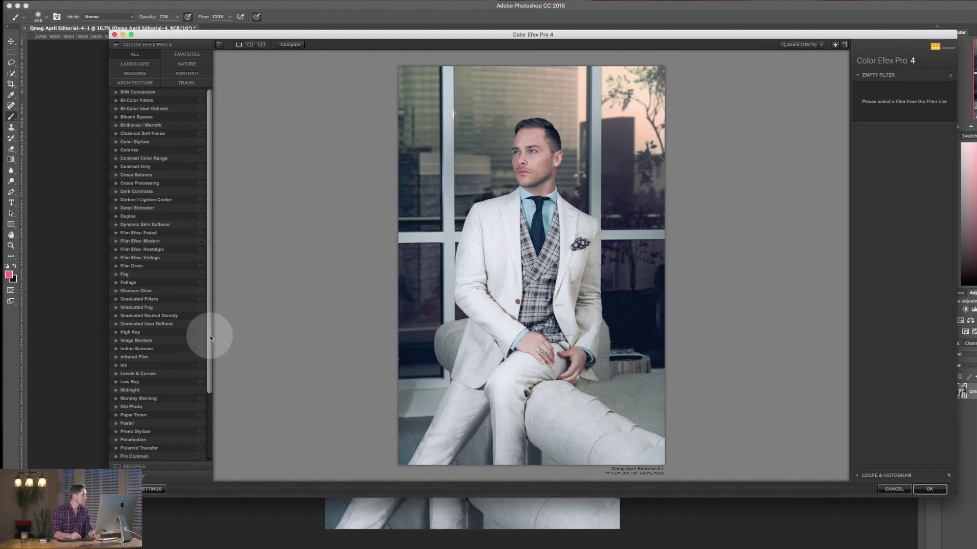
# Step: Try the Monday Morning, Paper Toner and Pastel filters one after another on the portrait
pyautogui.moveTo(209, 336); pyautogui.dragTo(212, 372)
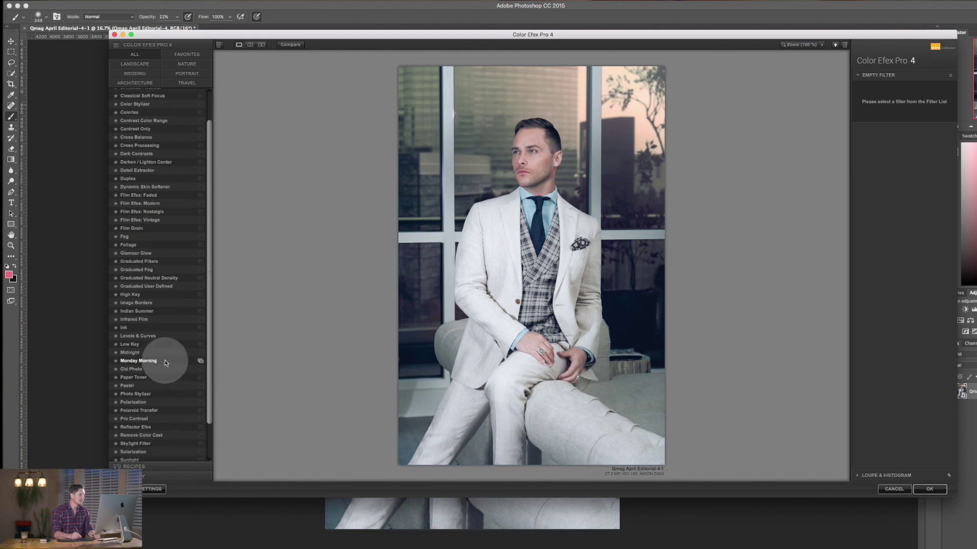
pyautogui.click(165, 362)
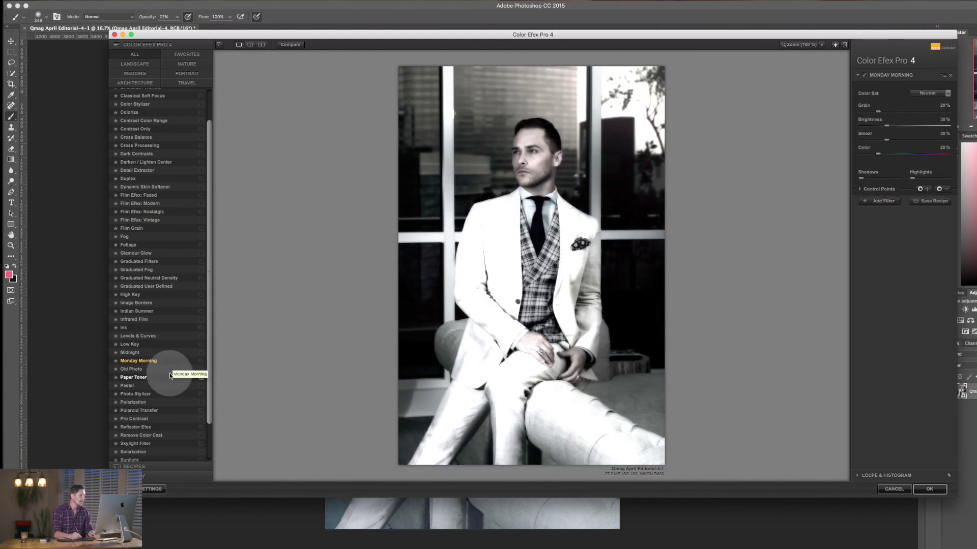
pyautogui.click(170, 377)
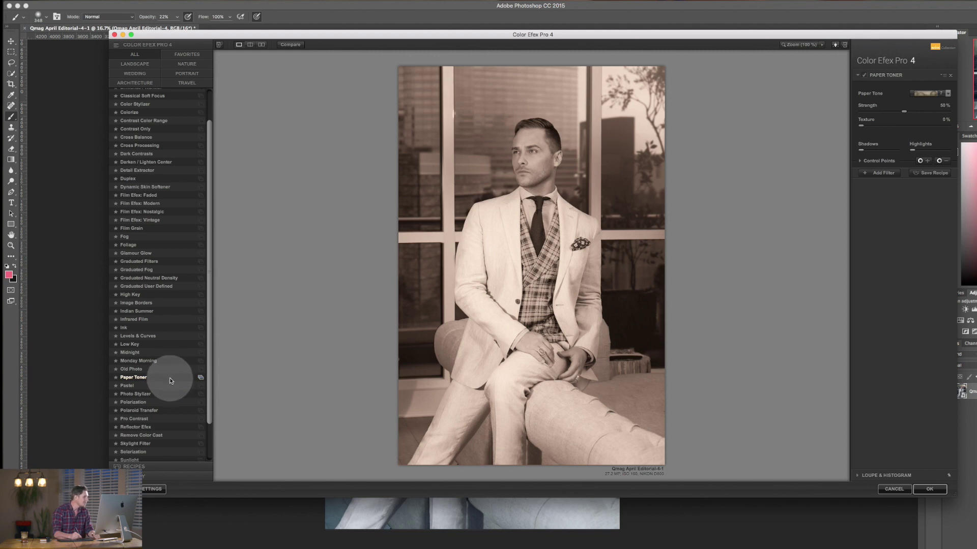
pyautogui.click(169, 386)
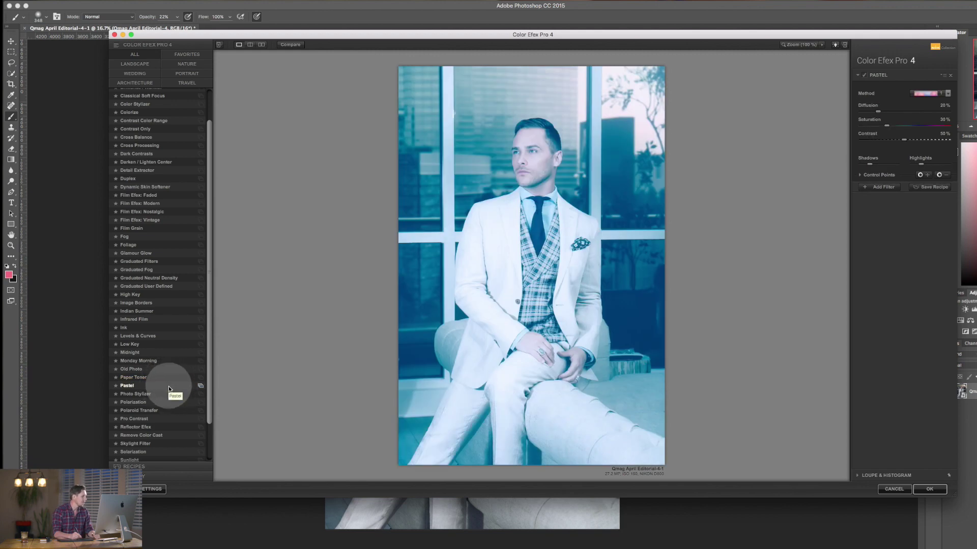
# Step: Apply the Photo Stylizer filter and choose its Varitone 6 preset
pyautogui.click(169, 393)
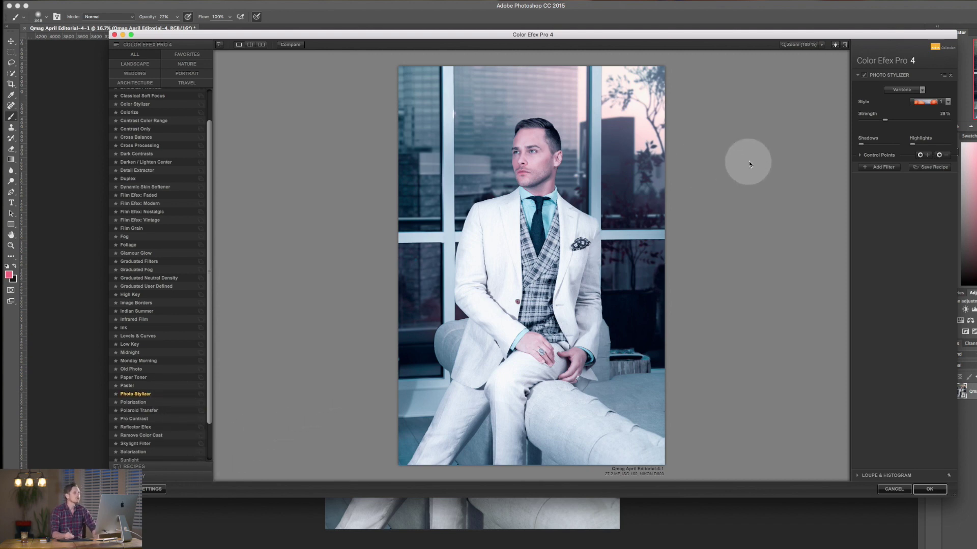
pyautogui.click(201, 396)
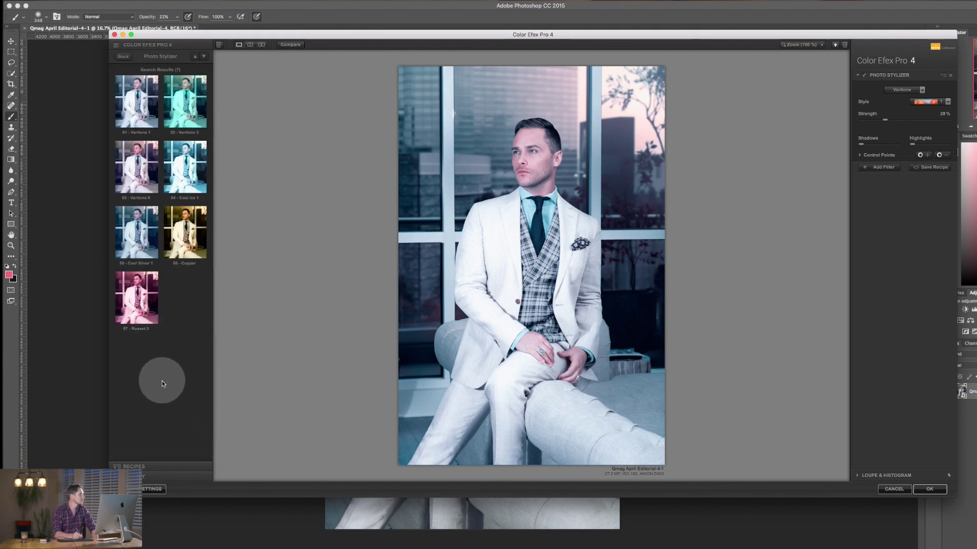
pyautogui.click(141, 174)
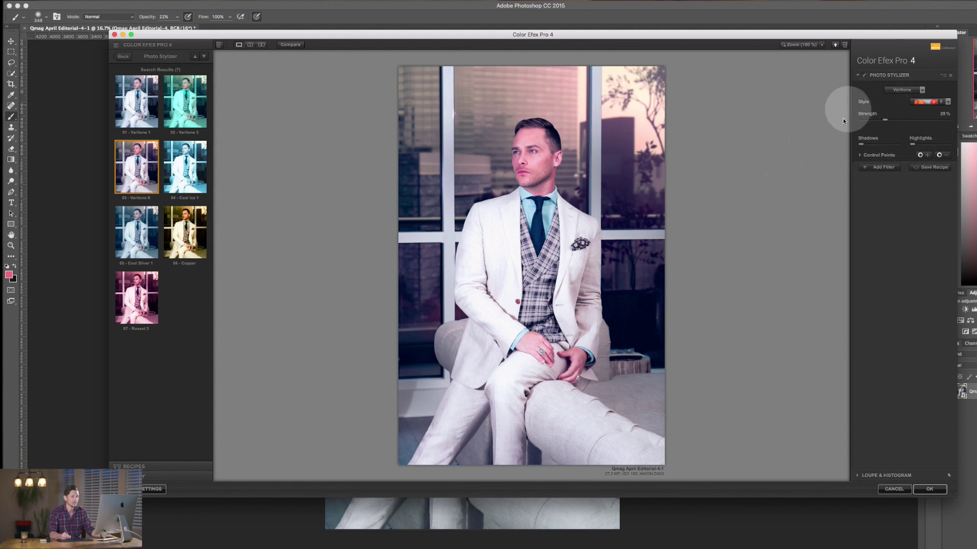
# Step: Add a subtractive control point on the man's face and reduce its size to roughly cover the head
pyautogui.click(859, 155)
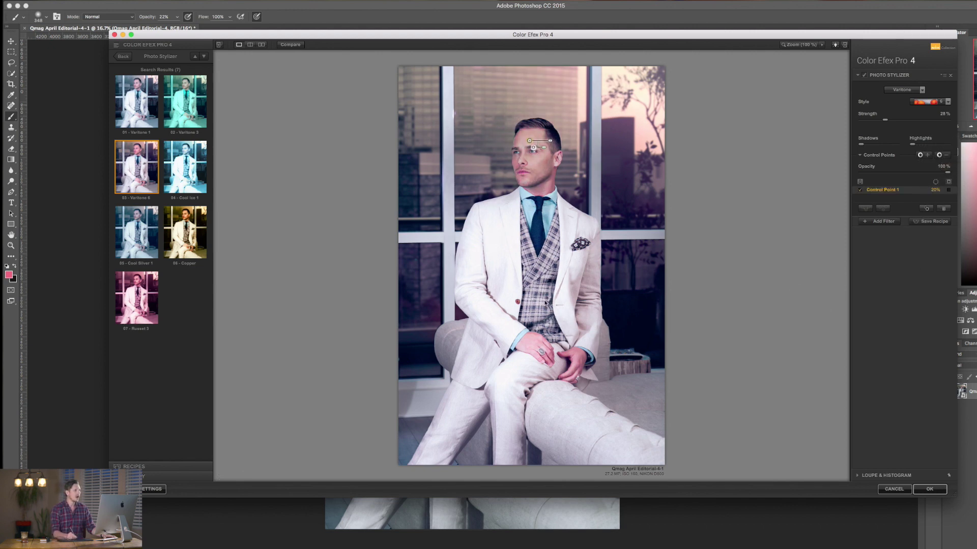
pyautogui.moveTo(531, 142); pyautogui.dragTo(536, 153)
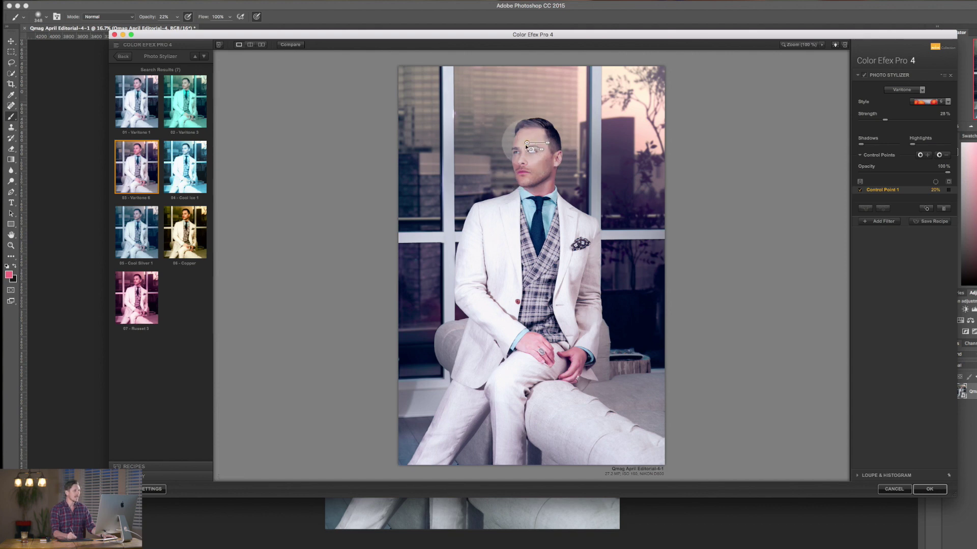
pyautogui.moveTo(527, 143); pyautogui.dragTo(533, 167)
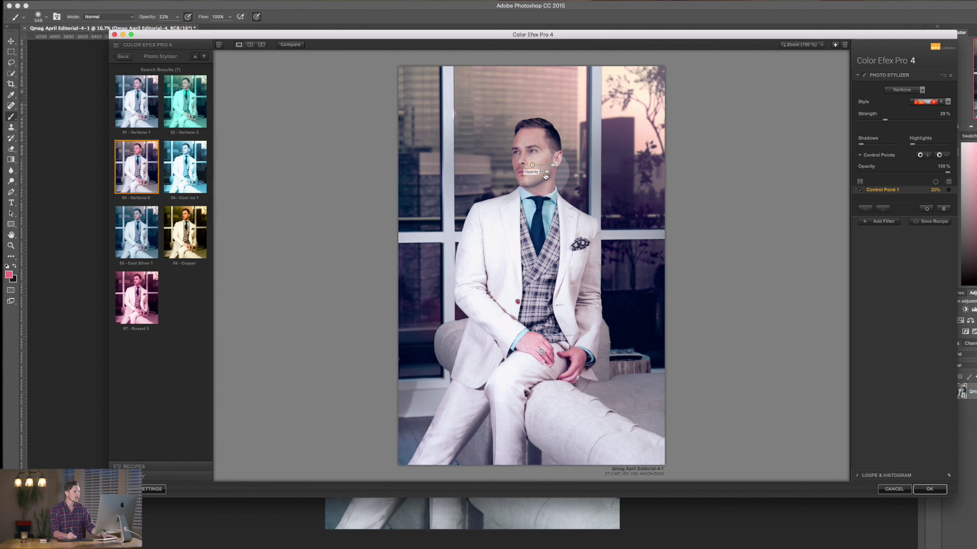
pyautogui.moveTo(547, 175)
pyautogui.mouseDown()
pyautogui.moveTo(564, 171)
pyautogui.moveTo(527, 170)
pyautogui.moveTo(551, 166)
pyautogui.mouseUp()
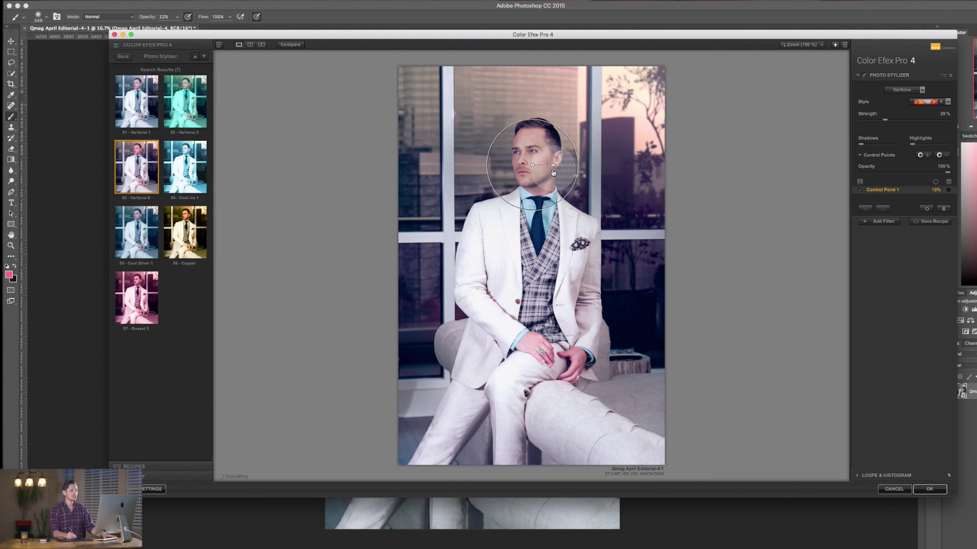
# Step: Show the face control point's mask, nudge the point slightly on the cheek, and hide the mask
pyautogui.click(934, 203)
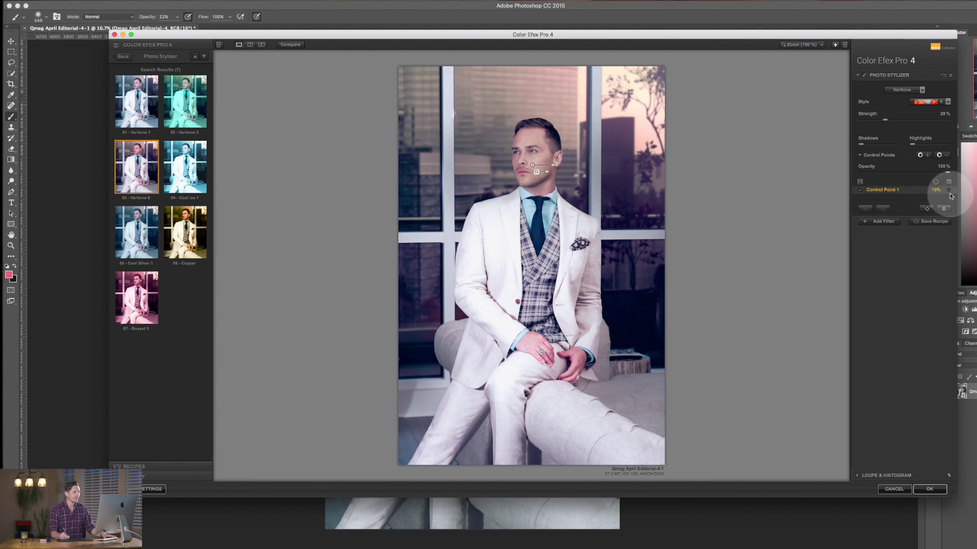
pyautogui.click(948, 191)
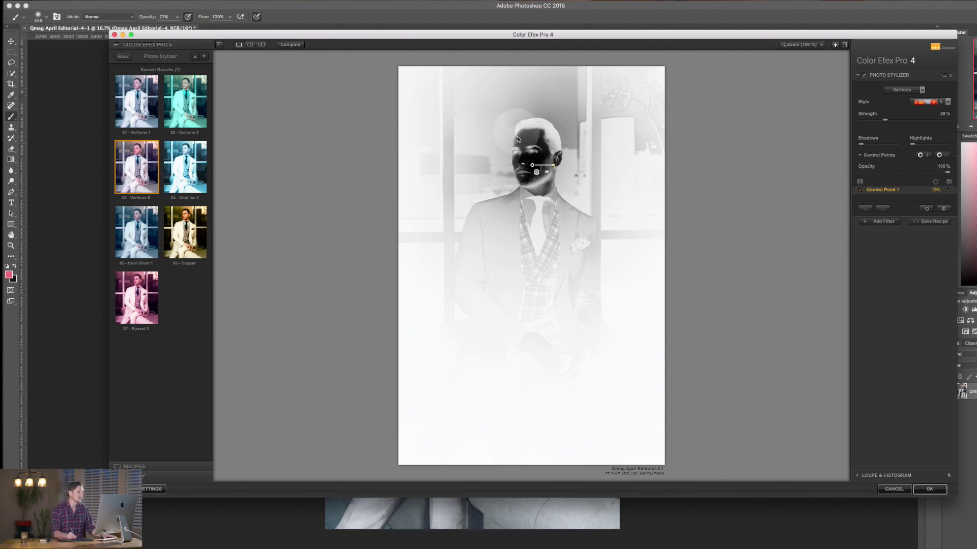
pyautogui.moveTo(533, 166)
pyautogui.moveTo(533, 166); pyautogui.dragTo(535, 165)
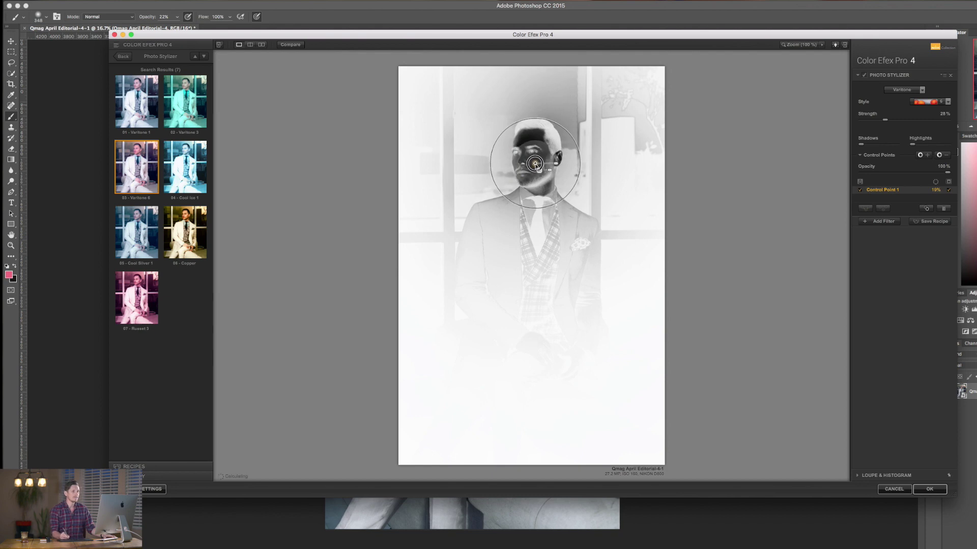
pyautogui.click(939, 156)
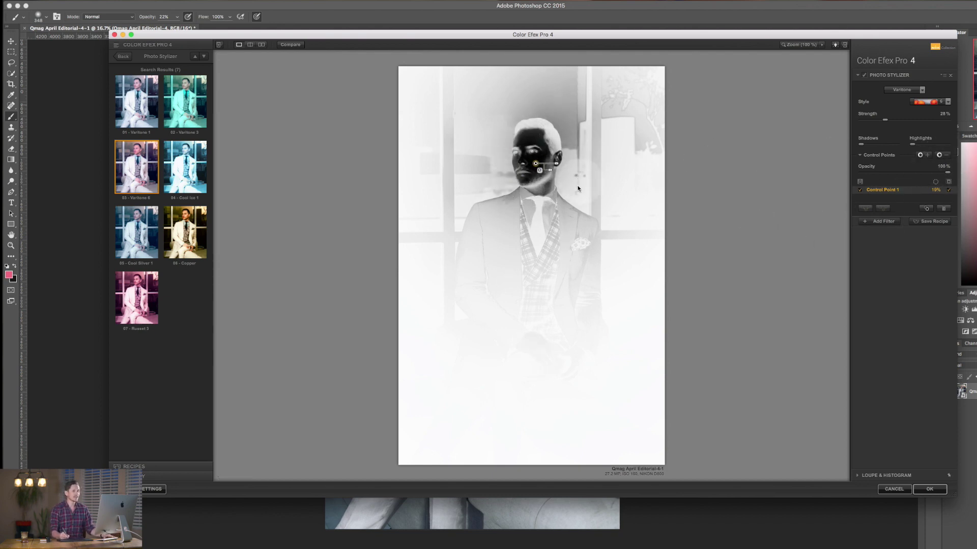
pyautogui.click(949, 191)
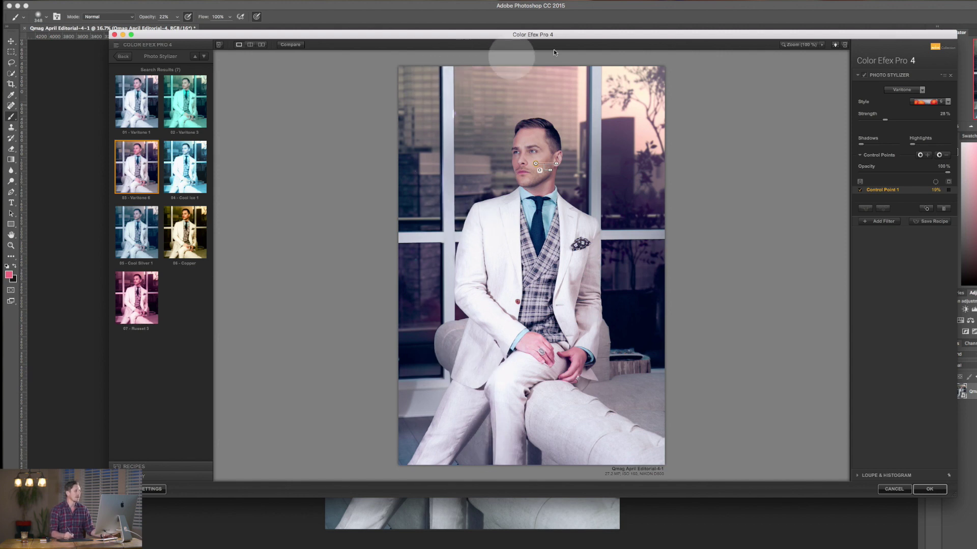
# Step: Add an additive control point on the background window beside the man and set its size to 54%
pyautogui.click(919, 154)
pyautogui.click(621, 177)
pyautogui.moveTo(645, 179)
pyautogui.mouseDown()
pyautogui.moveTo(671, 178)
pyautogui.moveTo(654, 177)
pyautogui.mouseUp()
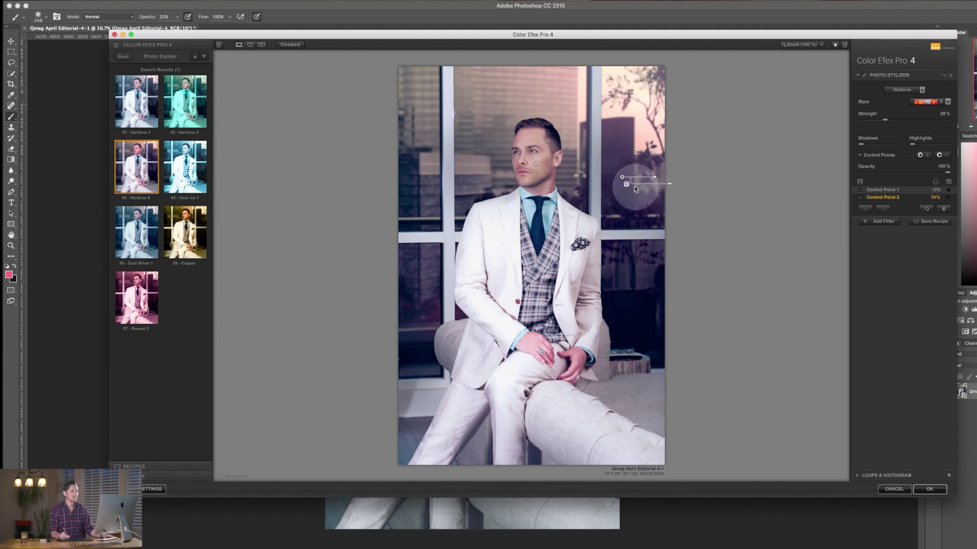
# Step: With the masks shown, move the background point above the man's head and duplicate it onto the sky beside the tree
pyautogui.click(949, 191)
pyautogui.moveTo(622, 177); pyautogui.dragTo(477, 85)
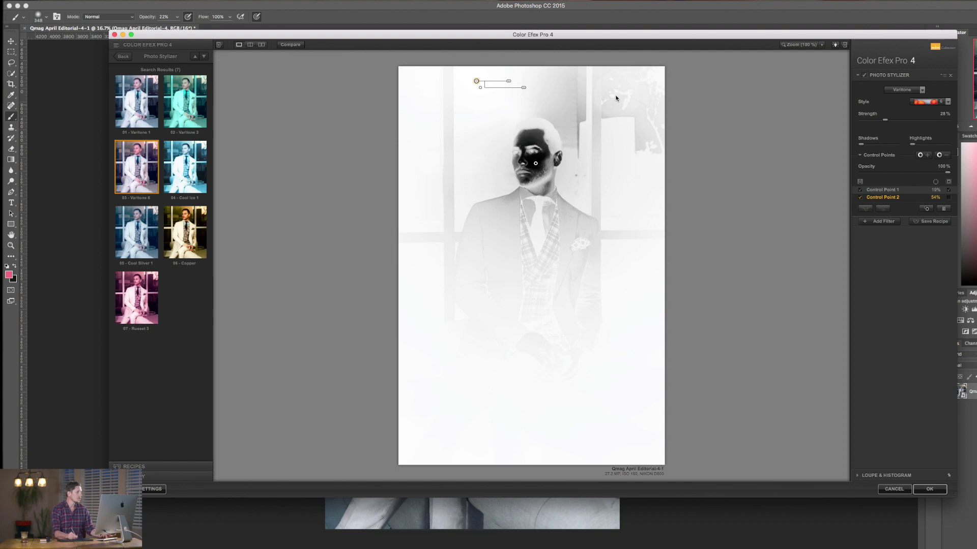
pyautogui.moveTo(478, 83); pyautogui.dragTo(636, 89)
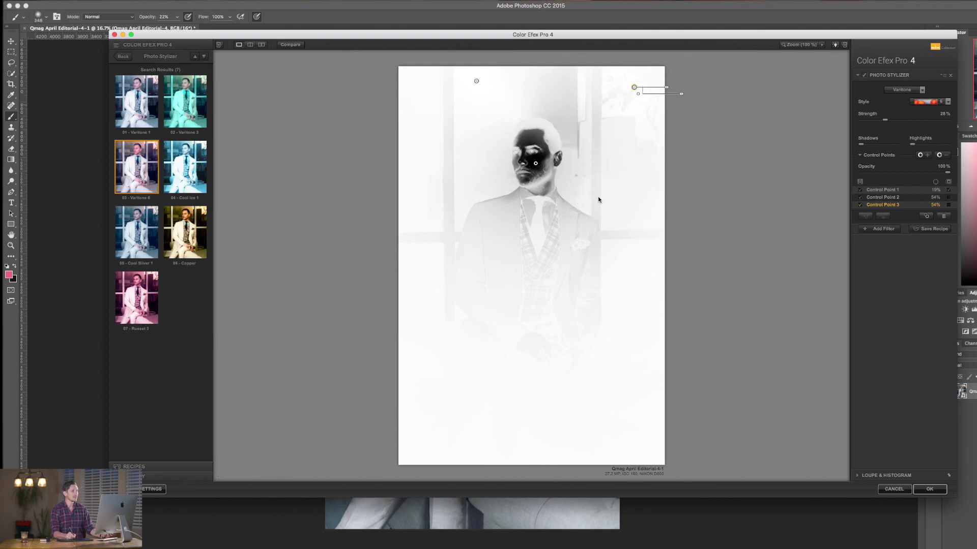
pyautogui.click(949, 194)
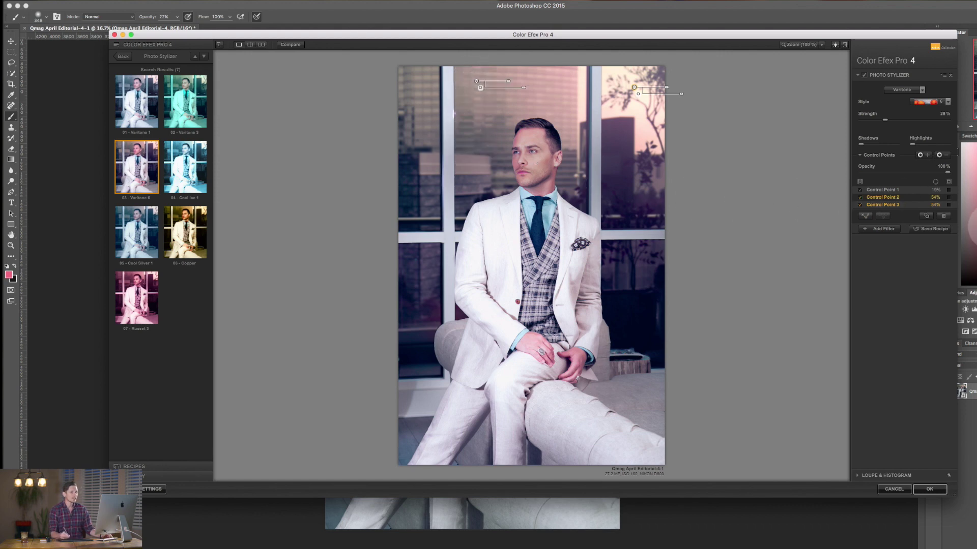
# Step: Group the two background control points and check their combined effect in the mask view
pyautogui.click(866, 216)
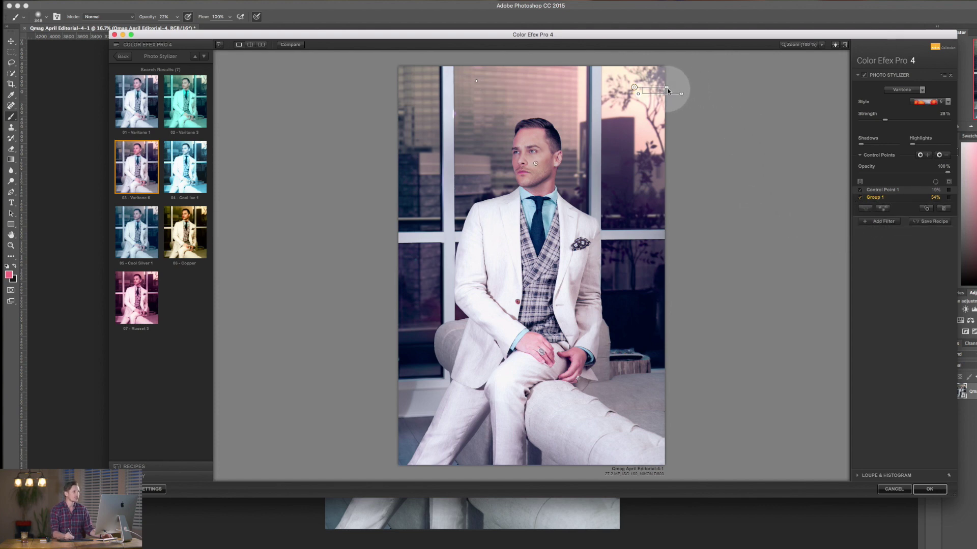
pyautogui.moveTo(681, 94)
pyautogui.mouseDown()
pyautogui.moveTo(698, 94)
pyautogui.moveTo(645, 93)
pyautogui.moveTo(681, 93)
pyautogui.mouseUp()
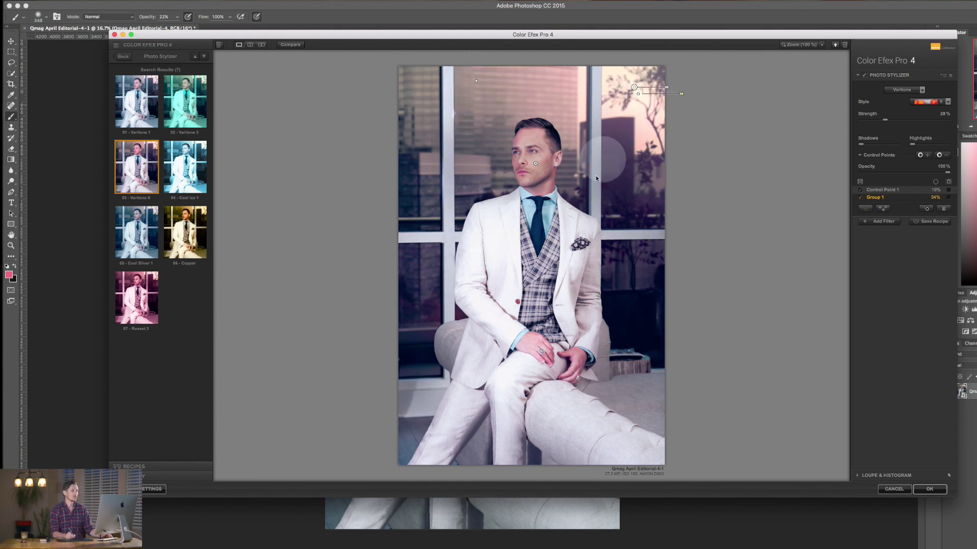
pyautogui.click(948, 194)
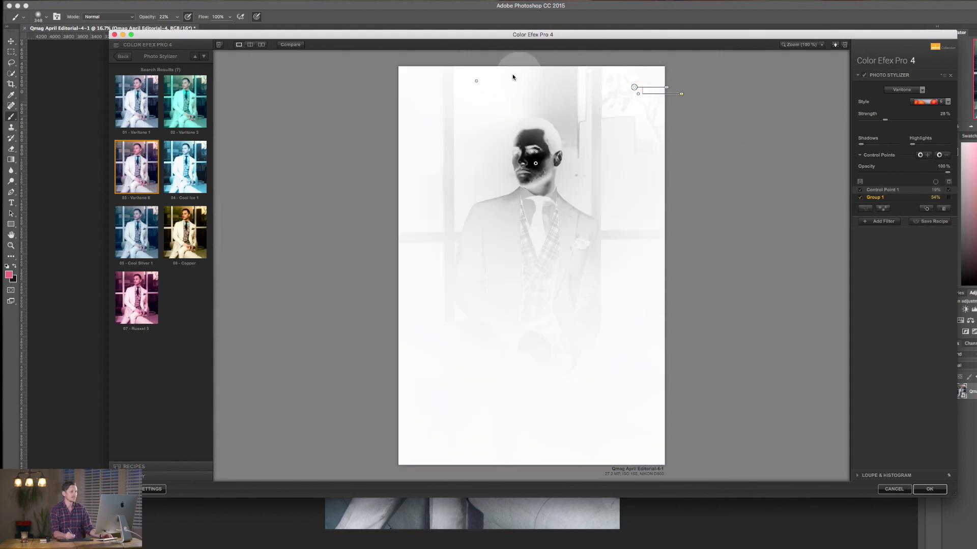
pyautogui.click(948, 190)
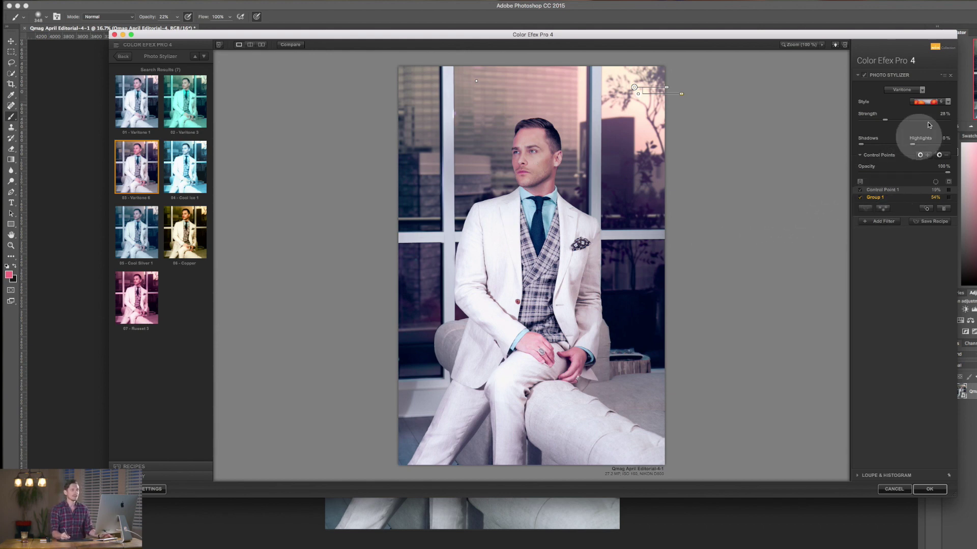
# Step: Change the Photo Stylizer's Varitone style to 7
pyautogui.click(928, 101)
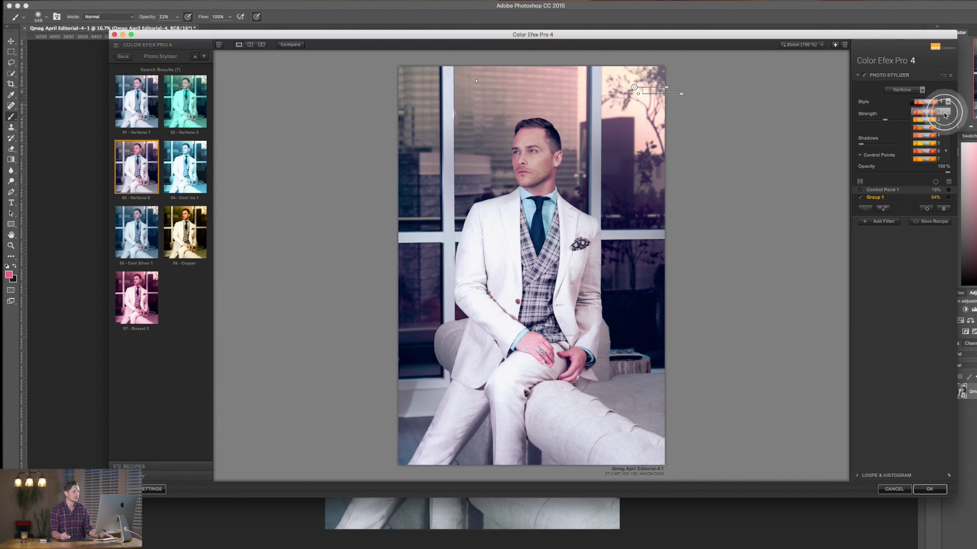
pyautogui.click(930, 159)
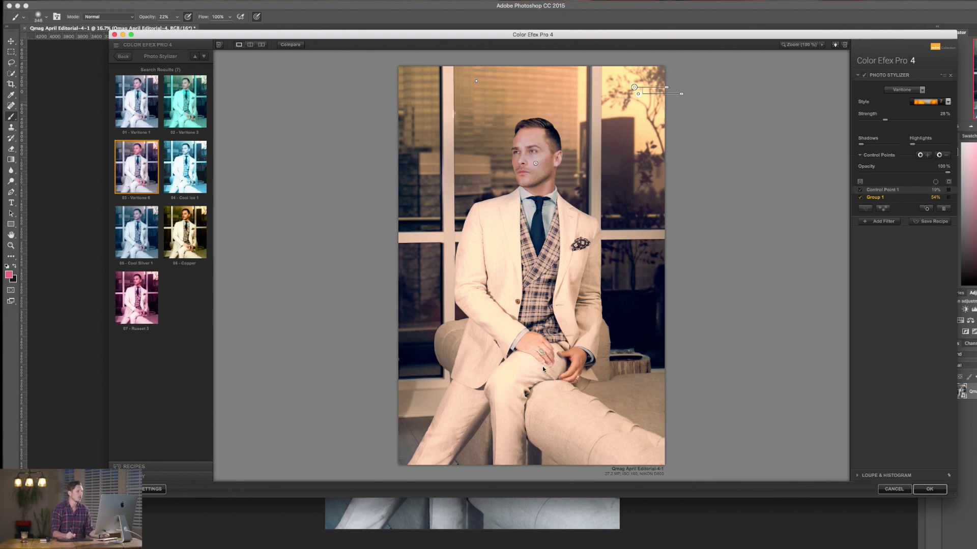
# Step: Duplicate the face's subtractive control point onto the jacket, trousers and sofa bolster, with the copies sized at 47%
pyautogui.click(535, 163)
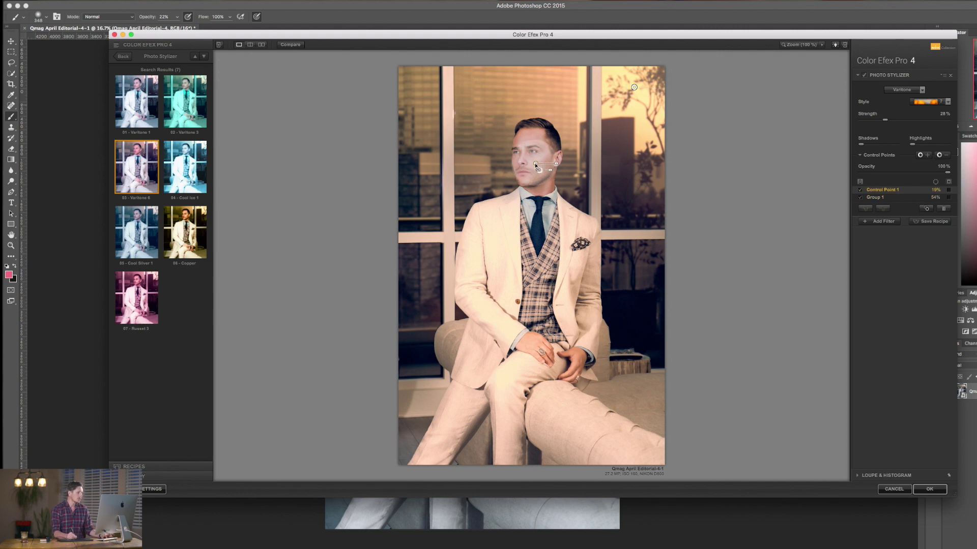
pyautogui.moveTo(537, 163); pyautogui.dragTo(492, 258)
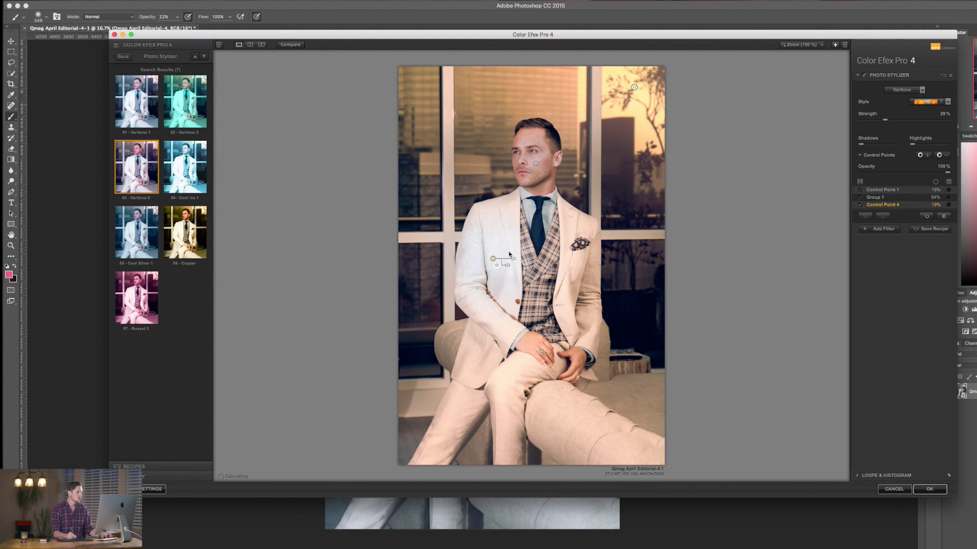
pyautogui.moveTo(514, 260); pyautogui.dragTo(637, 425)
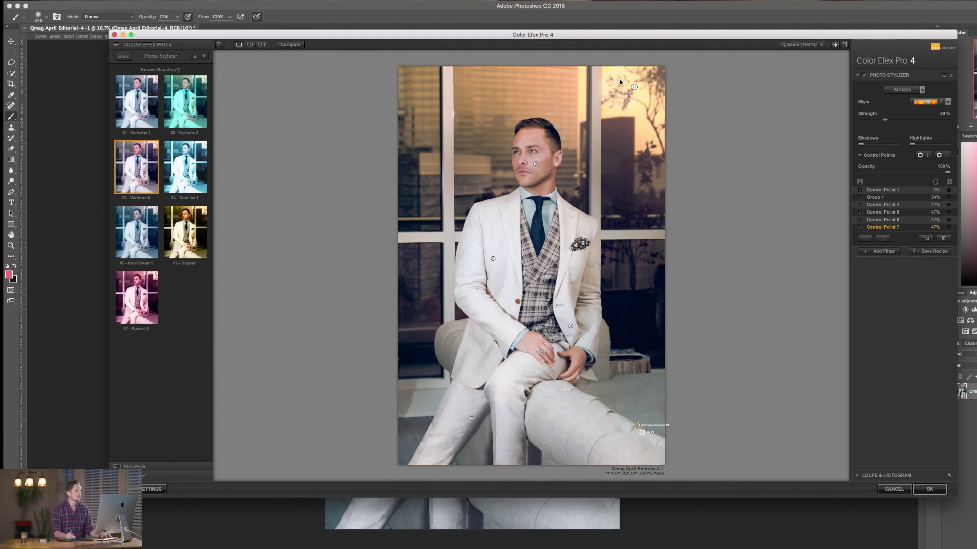
# Step: Duplicate the grouped background control point onto the dark windows on both sides of the man, and compare the result with the original portrait
pyautogui.moveTo(634, 88); pyautogui.dragTo(640, 268)
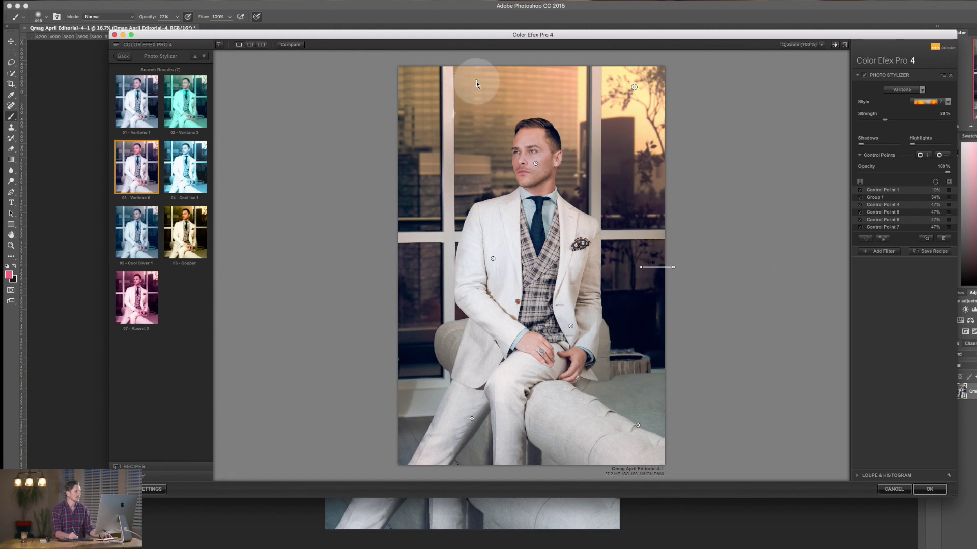
pyautogui.moveTo(476, 82); pyautogui.dragTo(422, 294)
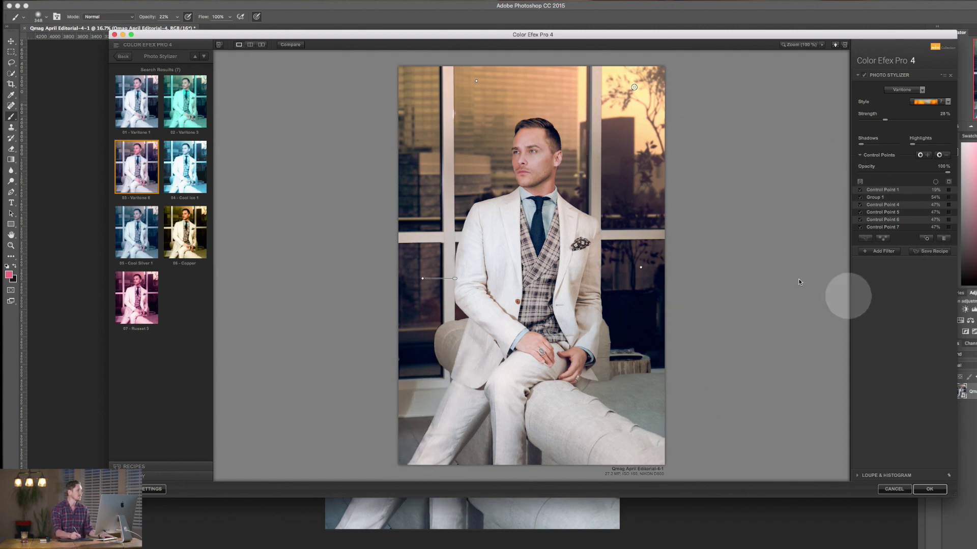
pyautogui.click(299, 45)
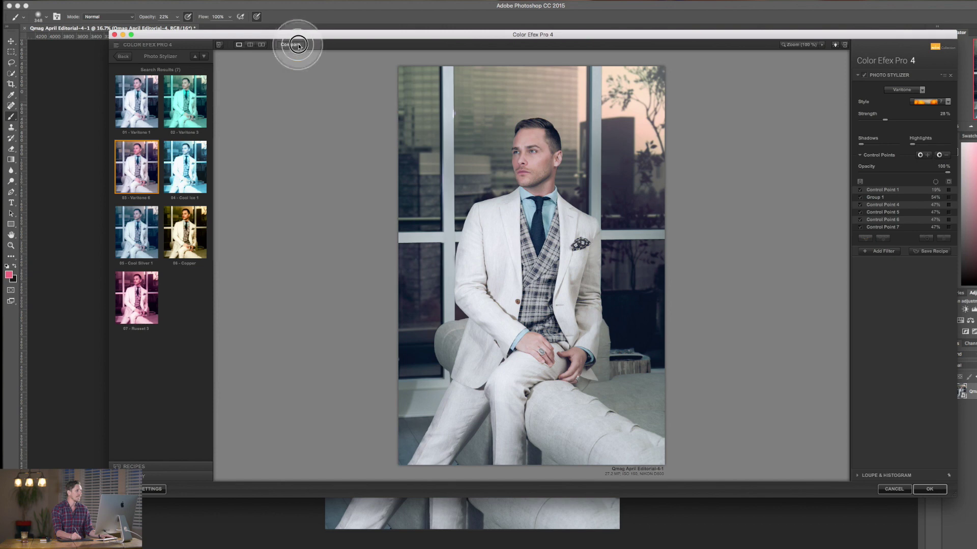
pyautogui.click(299, 44)
pyautogui.click(298, 45)
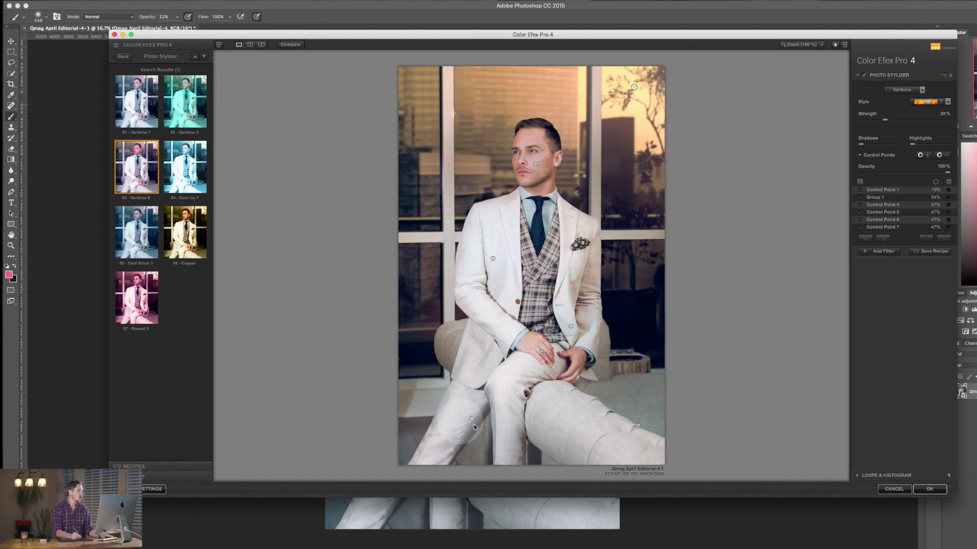
pyautogui.click(288, 45)
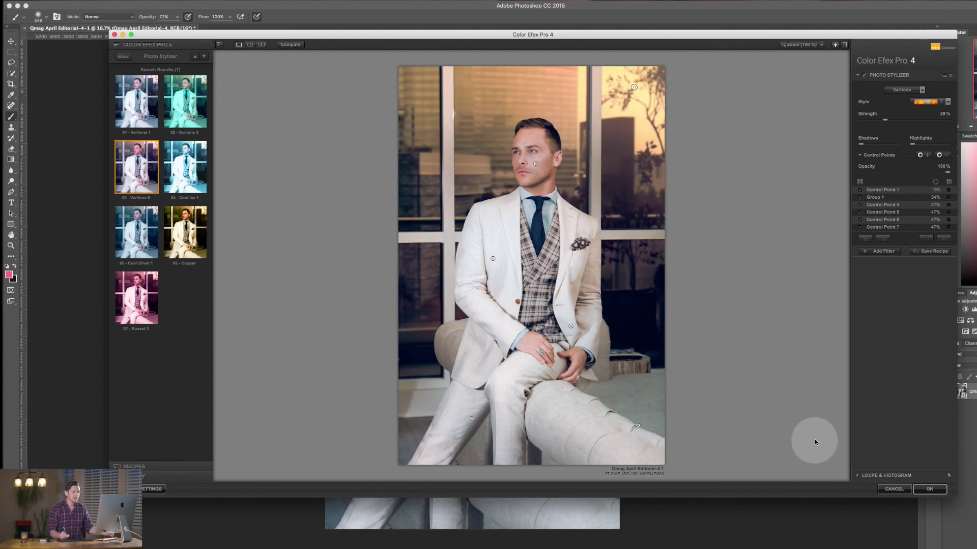
# Step: Open the custom recipe naming prompt and close it without entering a name
pyautogui.click(922, 253)
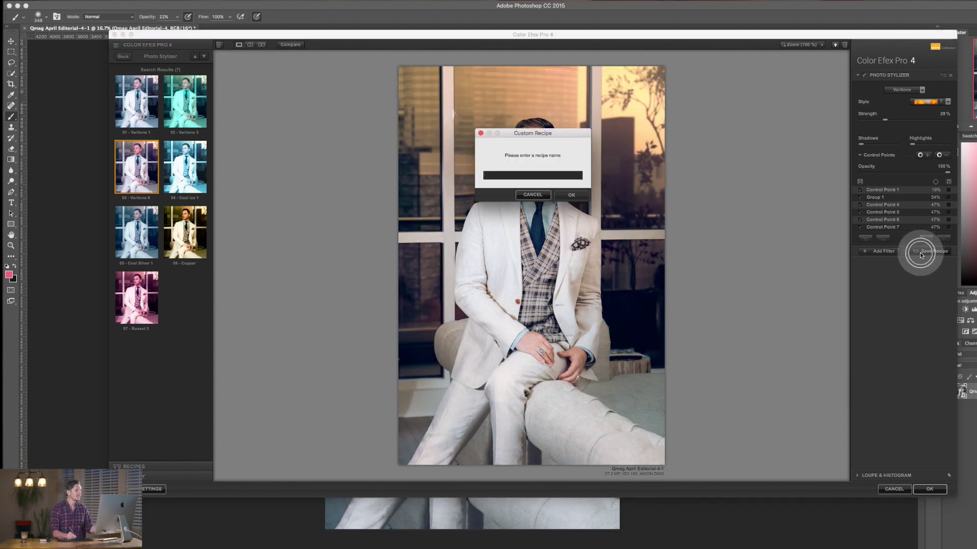
pyautogui.click(568, 198)
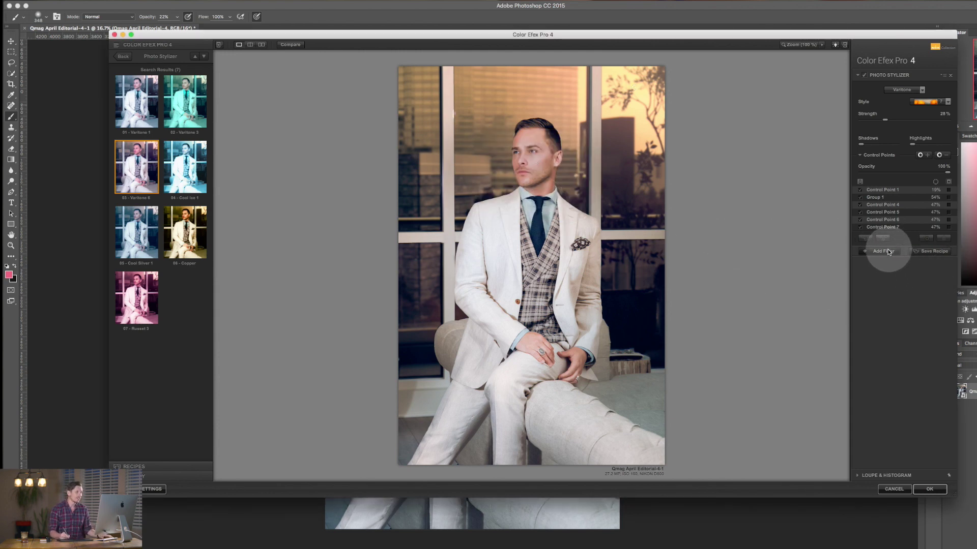
# Step: Add a second filter slot below Photo Stylizer and try Duplex and Bi-Color Filters in it
pyautogui.click(886, 252)
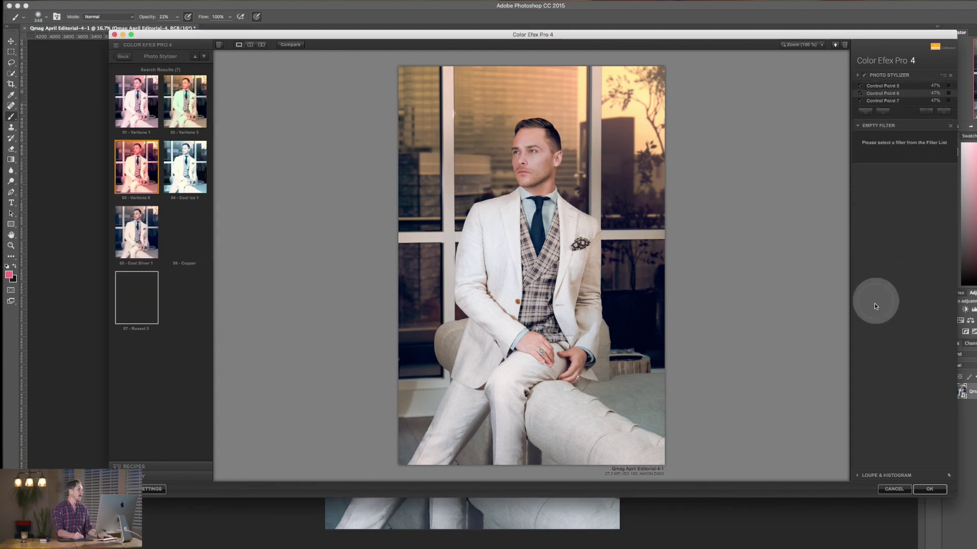
pyautogui.click(123, 56)
pyautogui.click(178, 182)
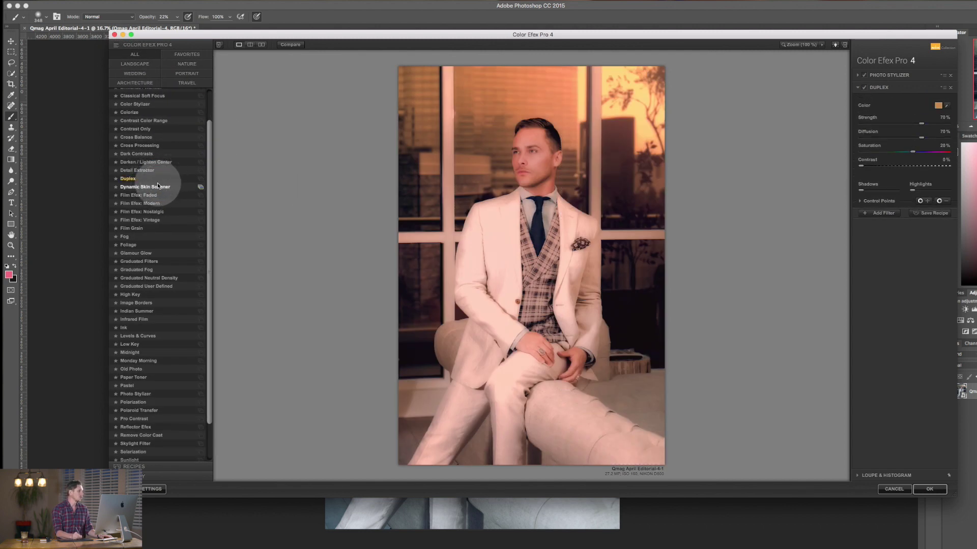
pyautogui.scroll(3, 208, 170)
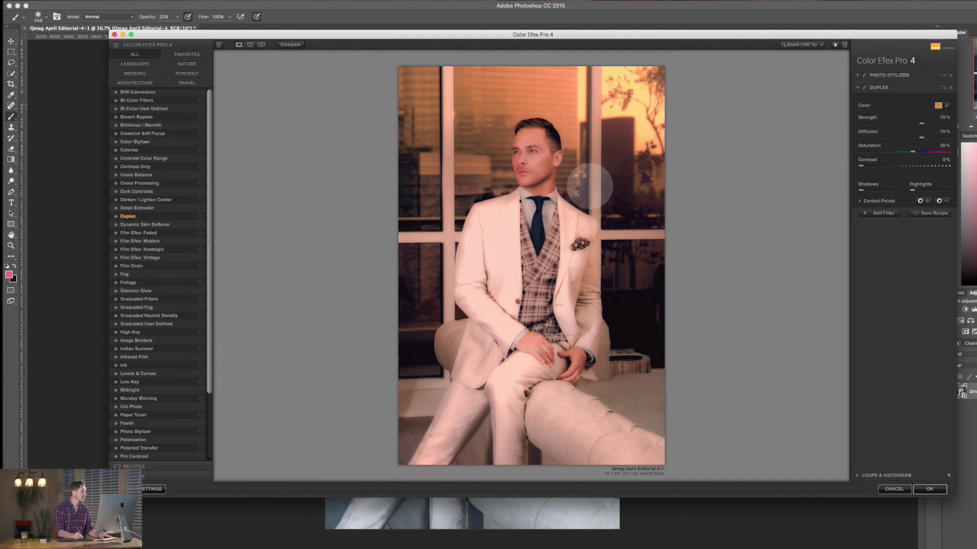
pyautogui.click(144, 102)
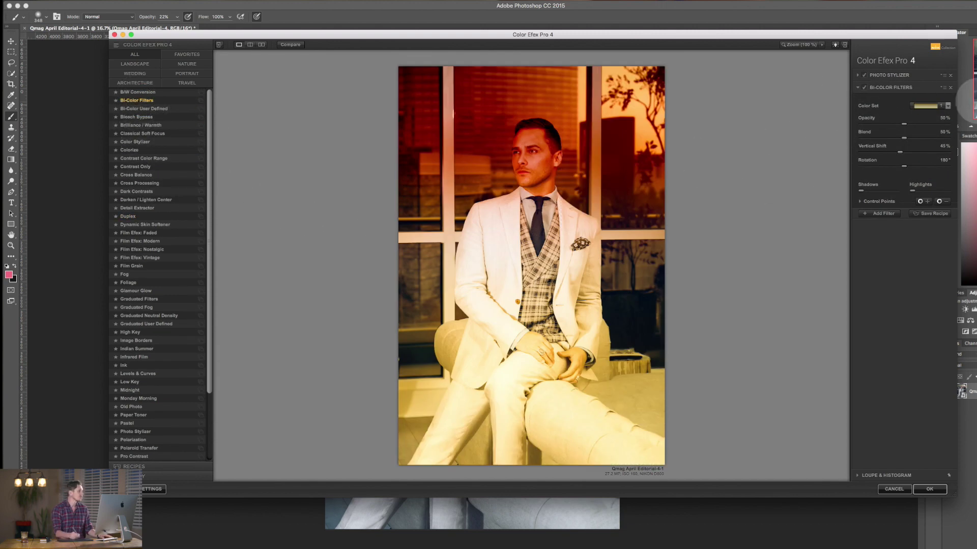
# Step: Switch the second filter to Contrast Only with the Bright Contrast preset, lower its brightness, and set Contrast to -11% and Soft Contrast to -2%
pyautogui.click(147, 167)
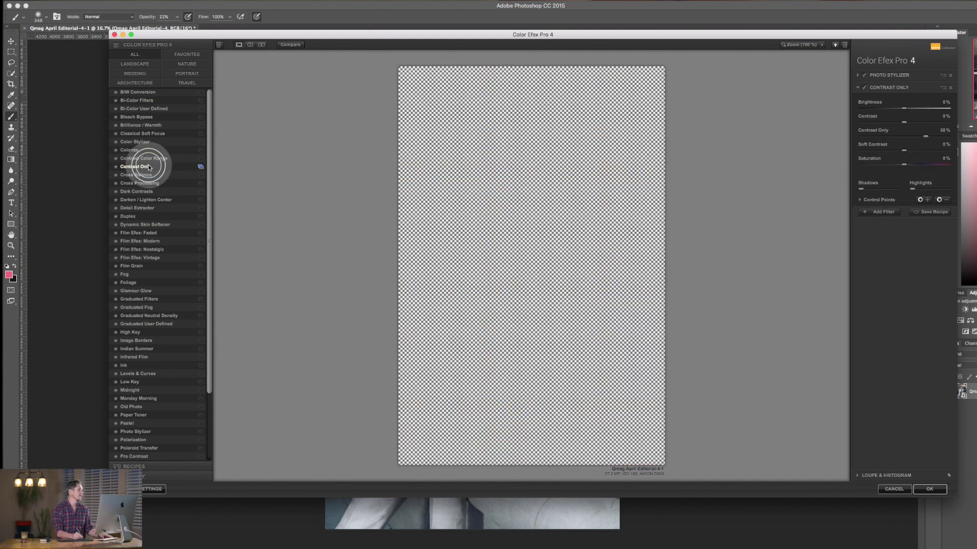
pyautogui.click(199, 168)
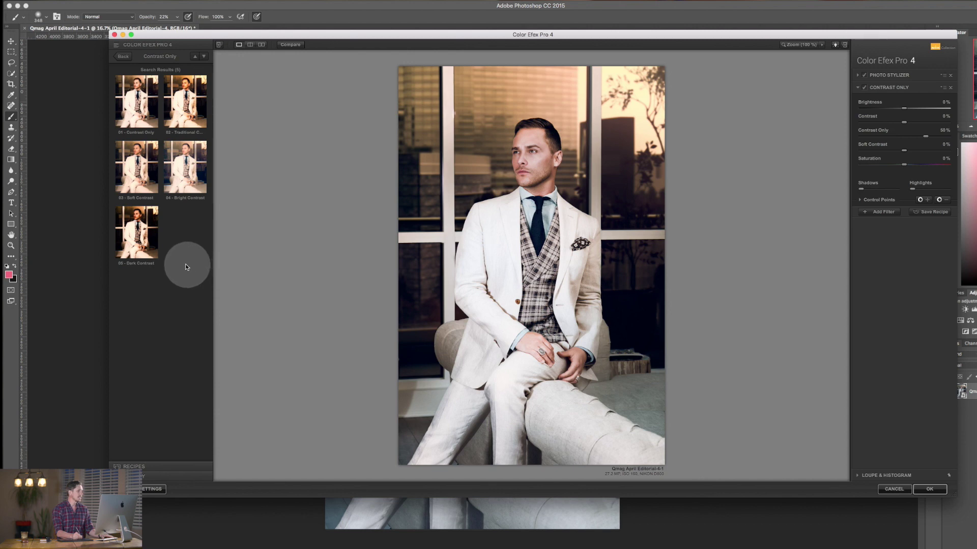
pyautogui.click(185, 173)
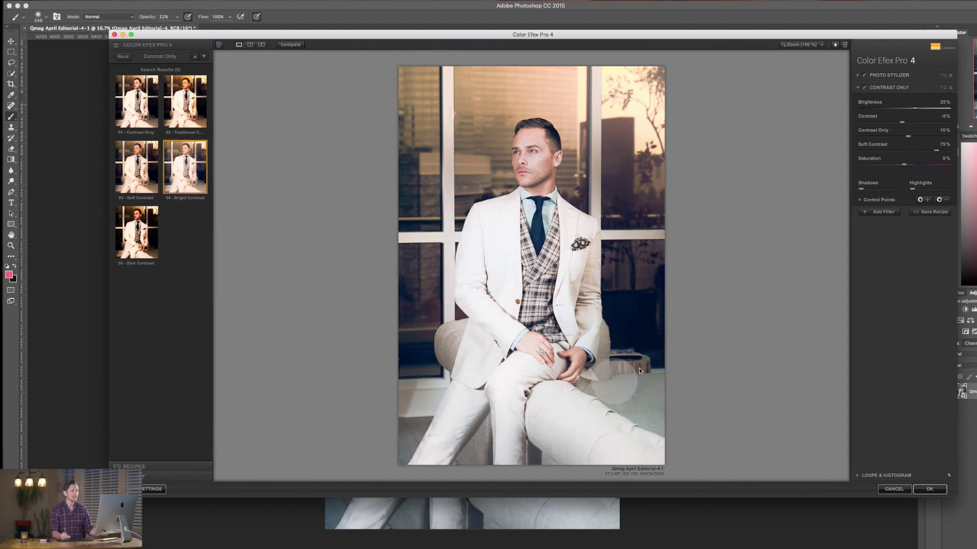
pyautogui.moveTo(906, 126); pyautogui.dragTo(911, 156)
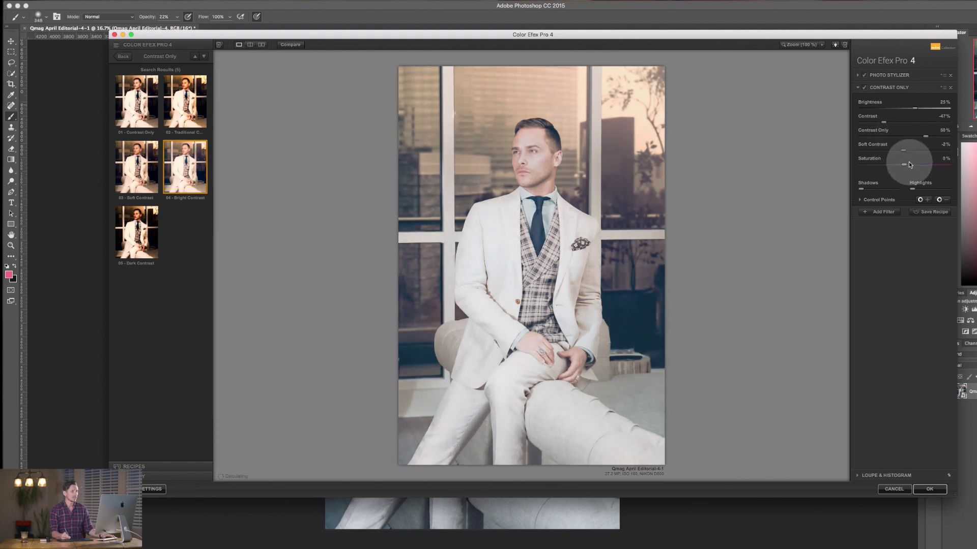
pyautogui.moveTo(883, 121); pyautogui.dragTo(901, 109)
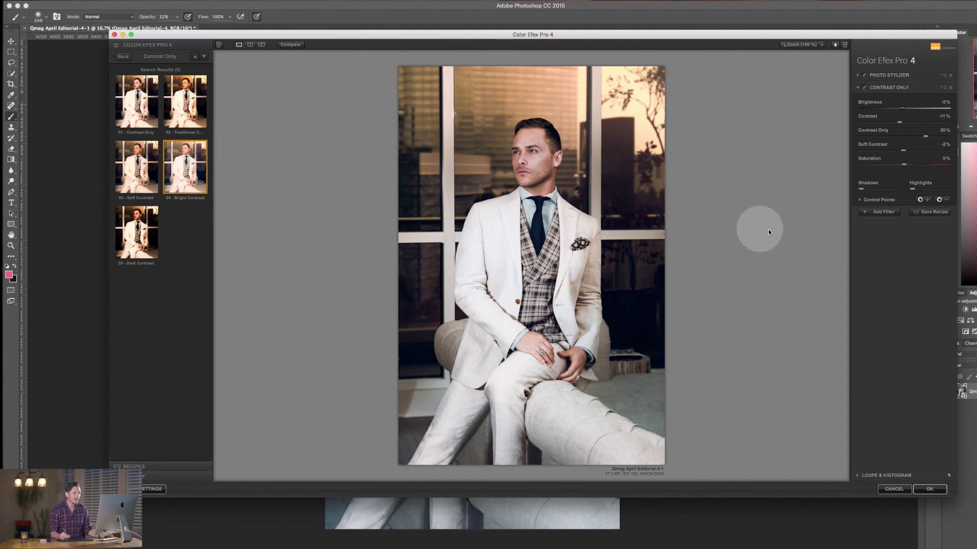
# Step: Place subtractive Contrast Only control points on the man's face, jacket, sleeve and the sofa bolster
pyautogui.click(944, 200)
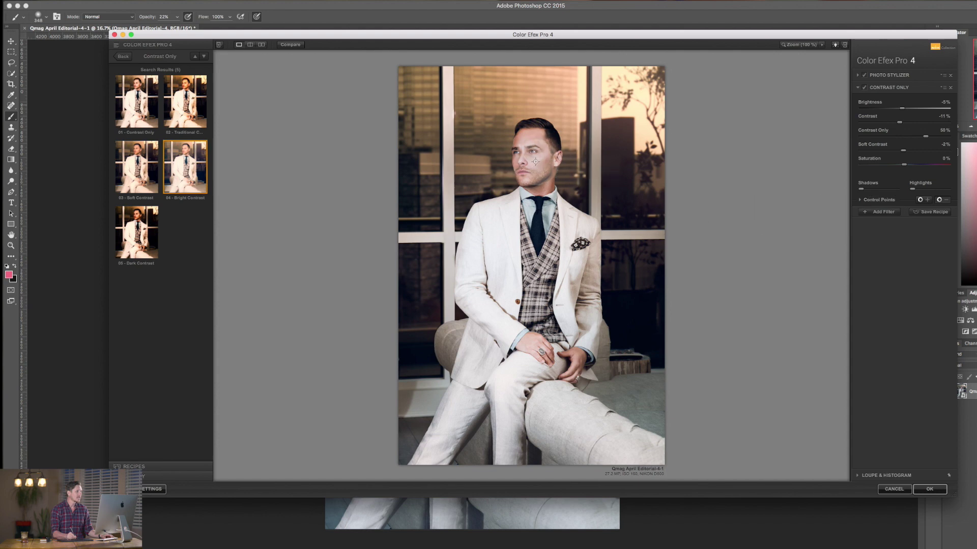
pyautogui.moveTo(536, 162); pyautogui.dragTo(537, 166)
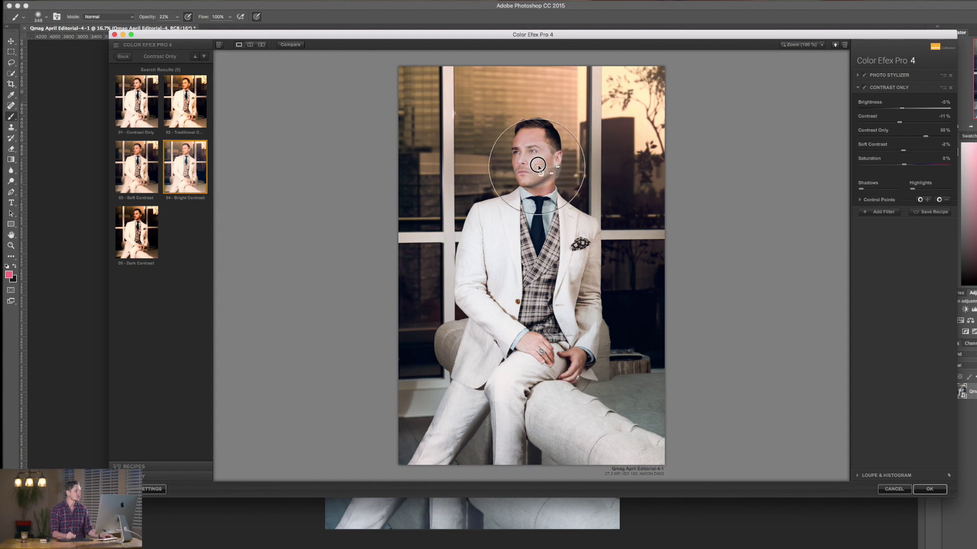
pyautogui.moveTo(558, 168); pyautogui.dragTo(558, 415)
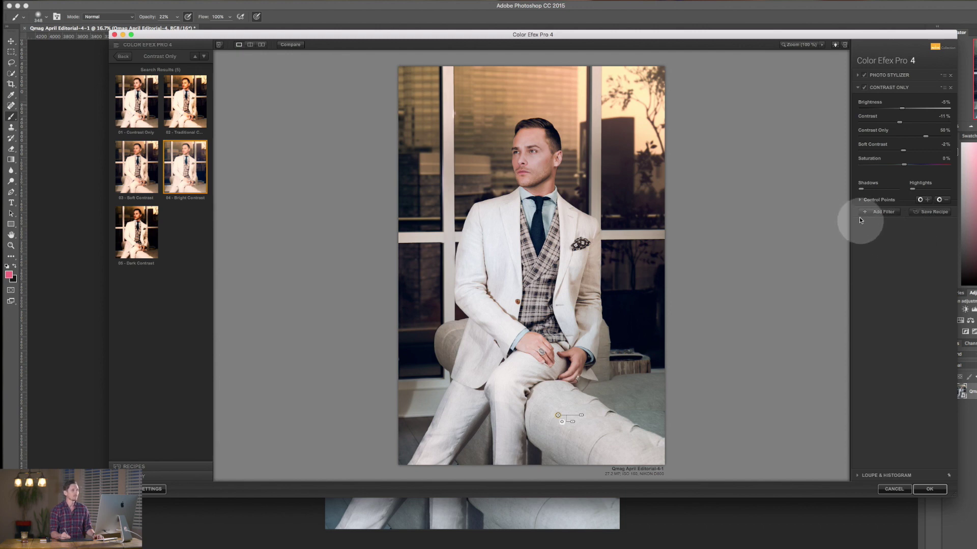
# Step: Expand the Contrast Only control point list and delete the points on the sofa bolster and the sleeve
pyautogui.click(860, 200)
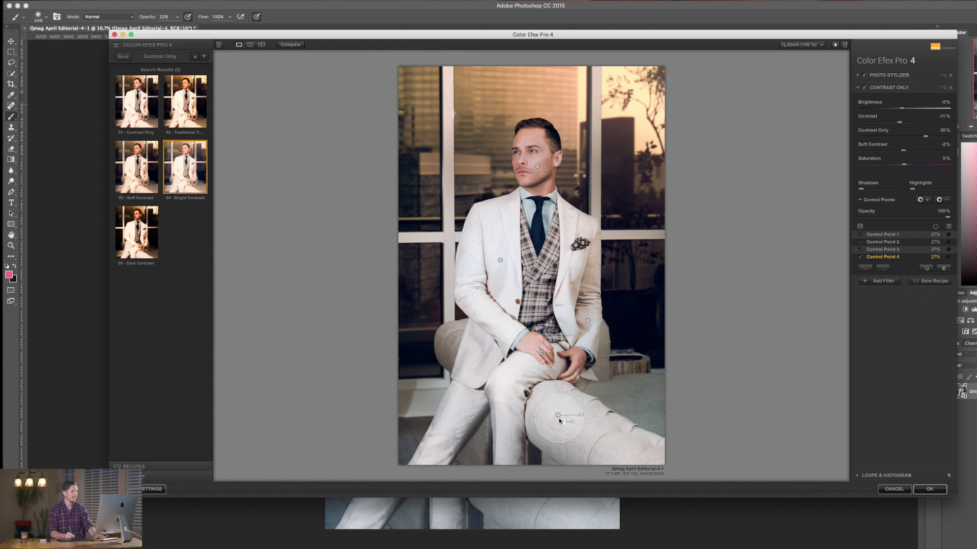
pyautogui.press('Delete')
pyautogui.click(587, 321)
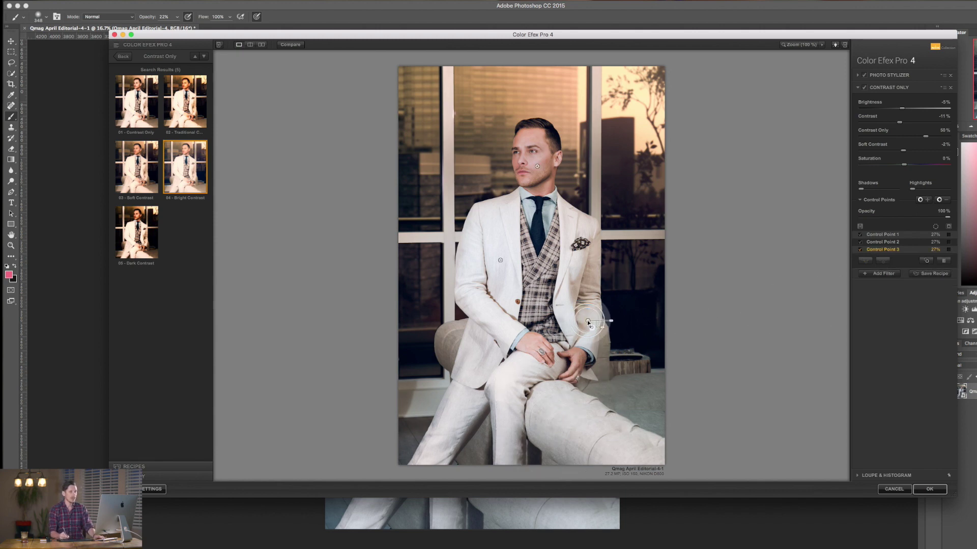
pyautogui.click(944, 261)
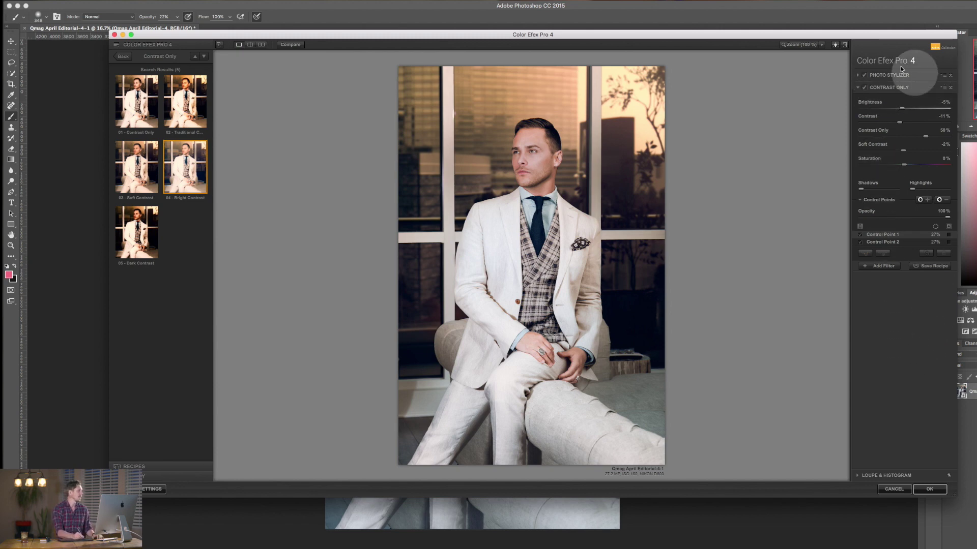
# Step: Replace the Contrast Only filter with Vignette Filter from the full filter list
pyautogui.click(123, 56)
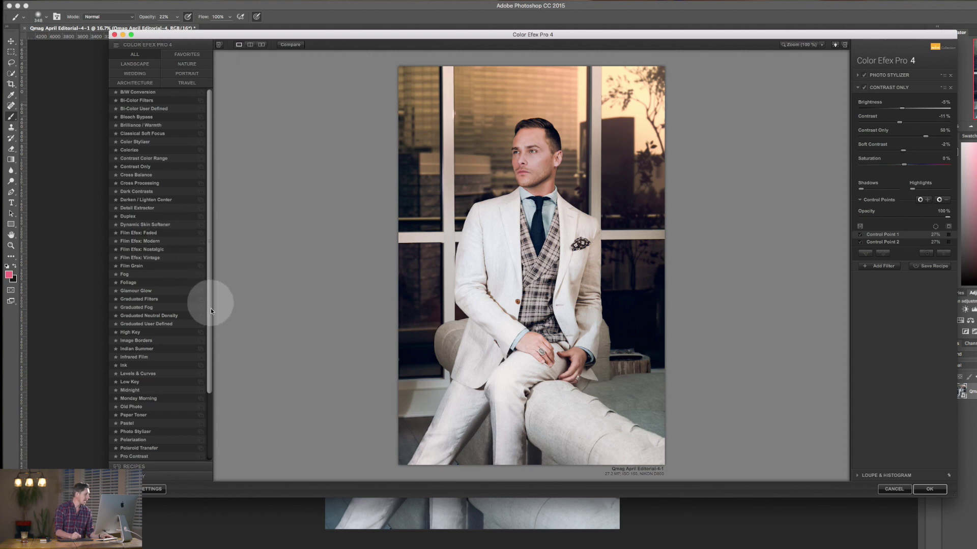
pyautogui.moveTo(209, 375); pyautogui.dragTo(207, 464)
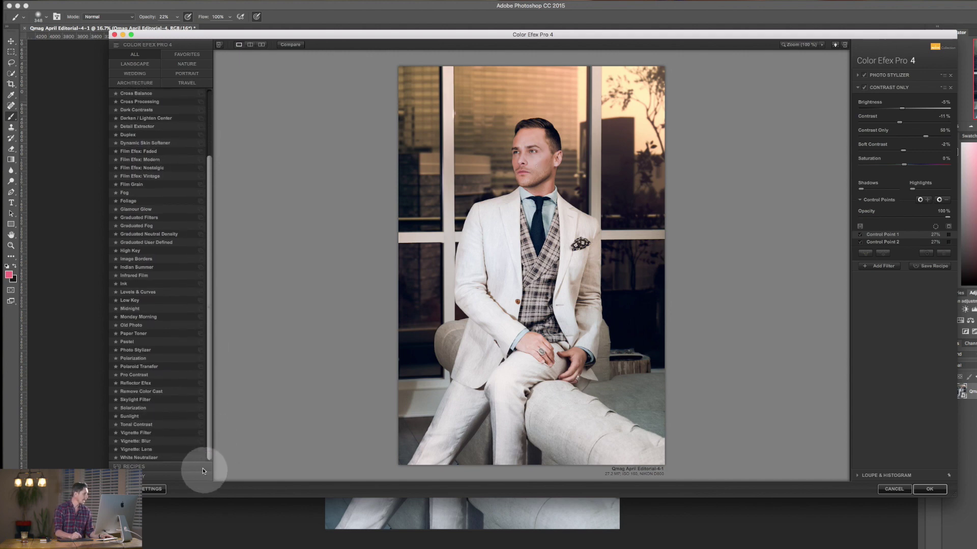
pyautogui.click(153, 433)
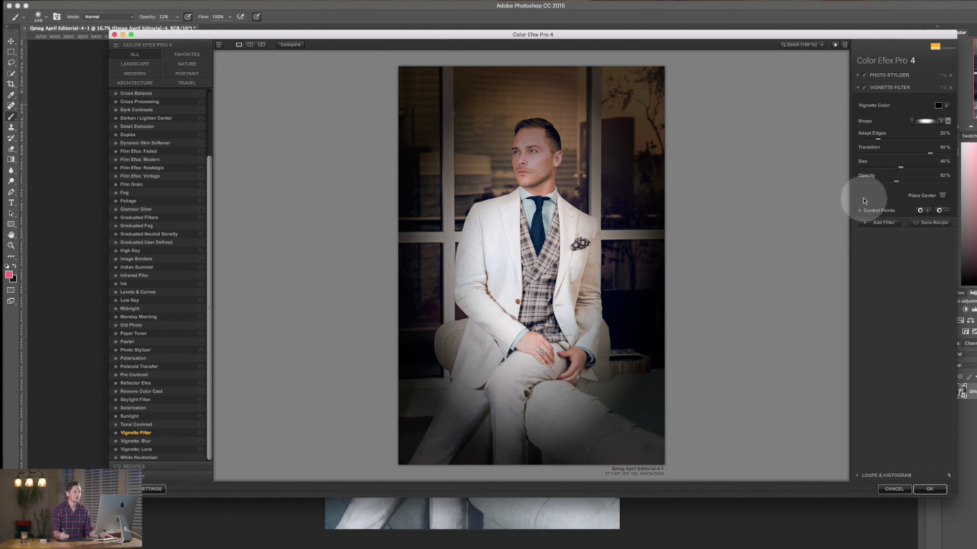
# Step: Add a third filter to the stack, try Old Photo and Levels & Curves, and settle on Ink
pyautogui.click(880, 222)
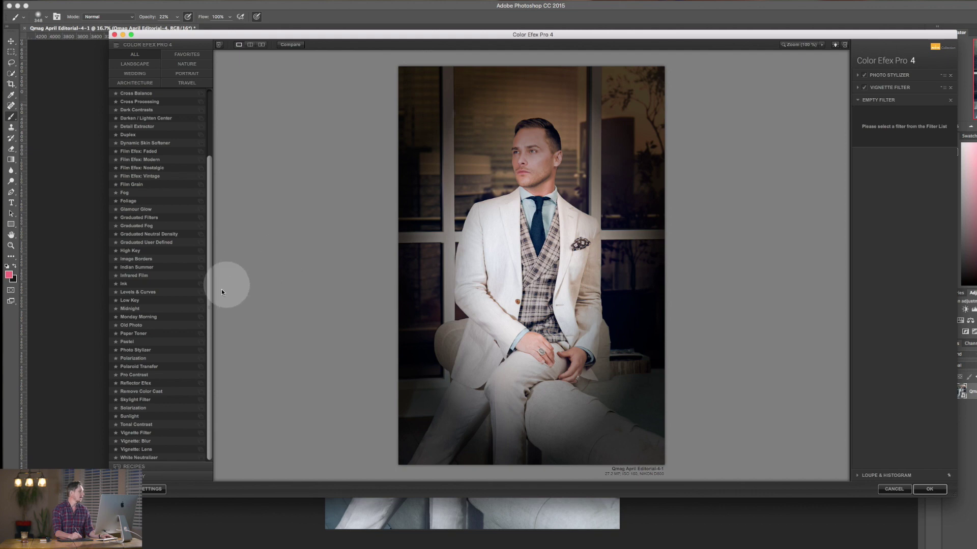
pyautogui.click(160, 324)
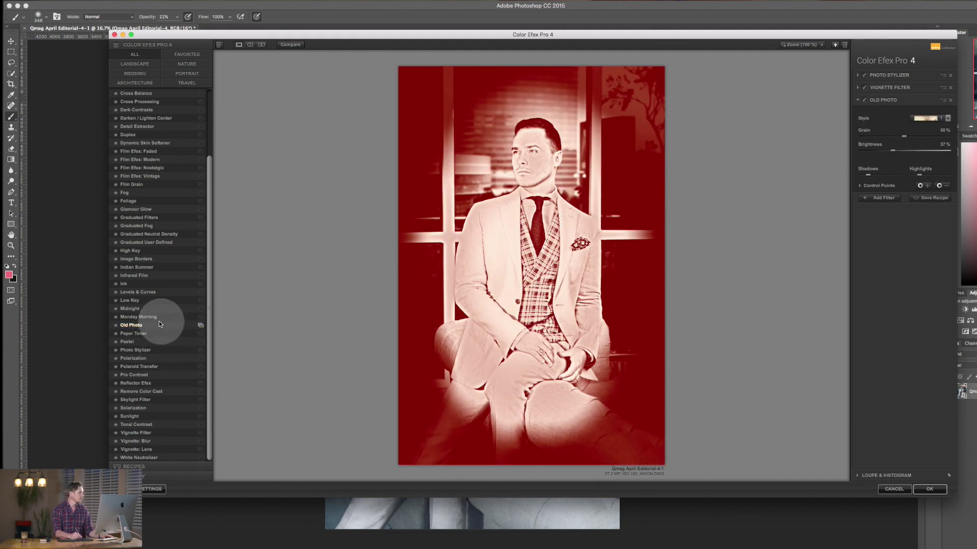
pyautogui.click(153, 293)
pyautogui.click(152, 285)
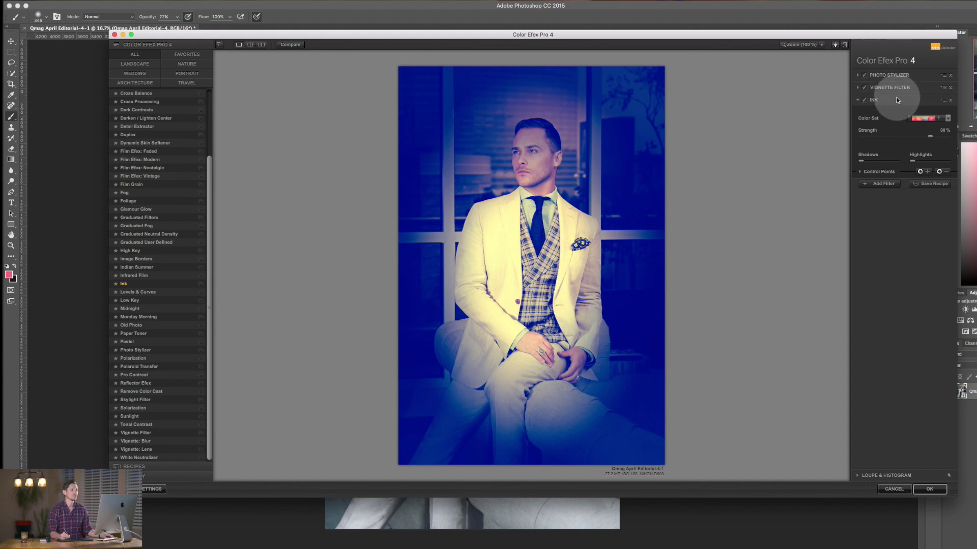
# Step: Stack High Key and Pastel on top of Ink, with Pastel's Diffusion at 9% and Contrast at 34%
pyautogui.click(880, 183)
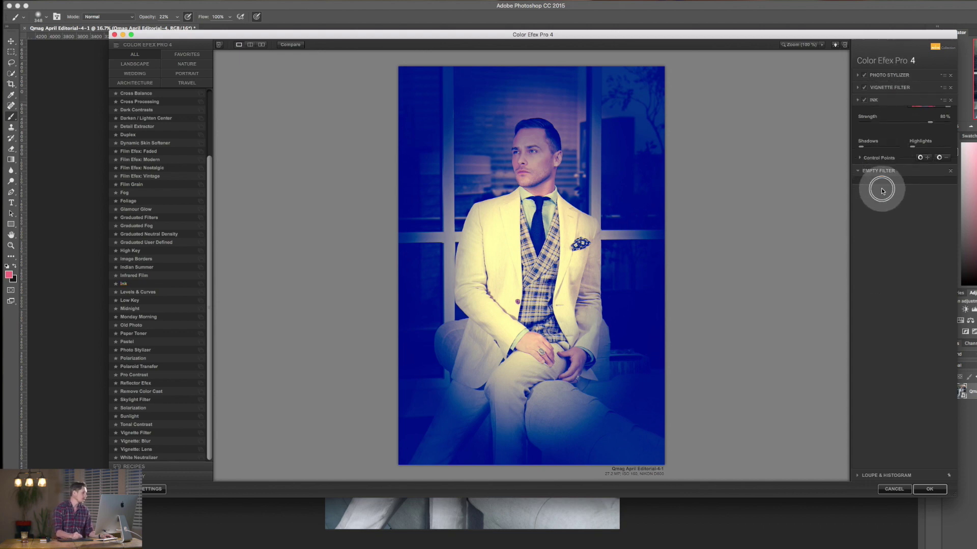
pyautogui.click(152, 251)
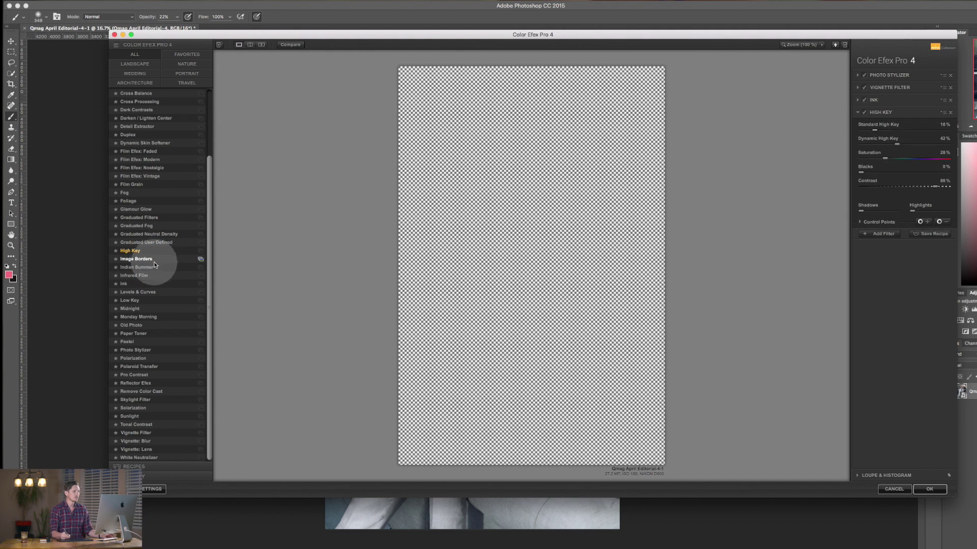
pyautogui.click(887, 251)
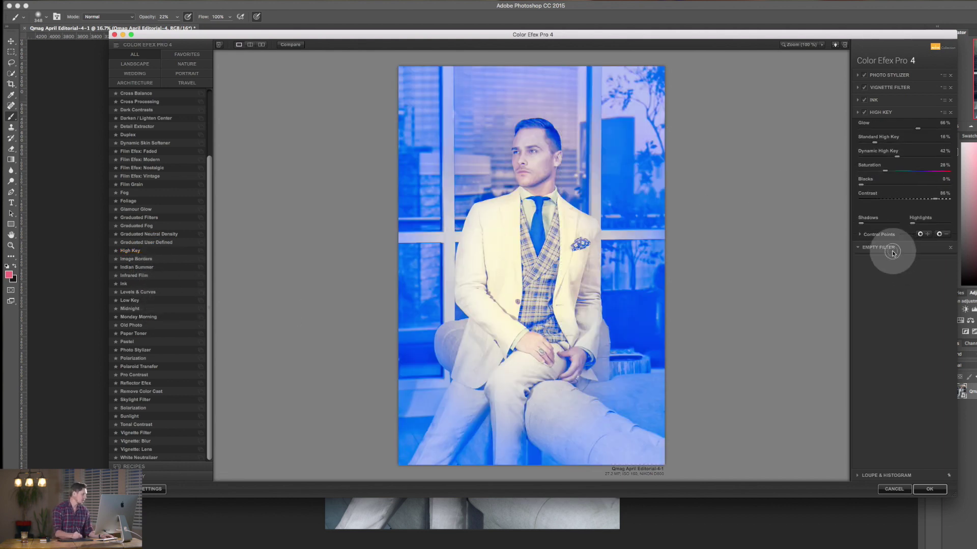
pyautogui.click(135, 343)
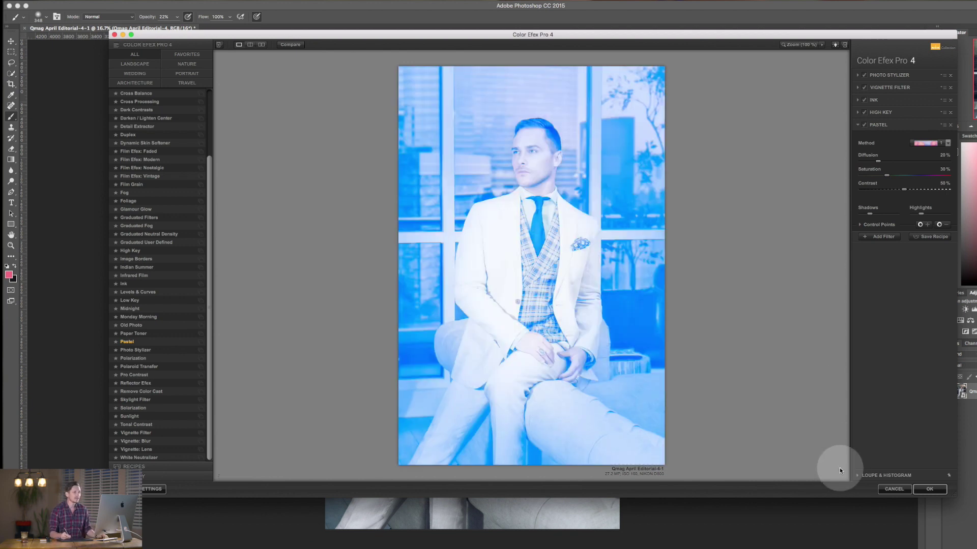
pyautogui.moveTo(880, 162); pyautogui.dragTo(890, 189)
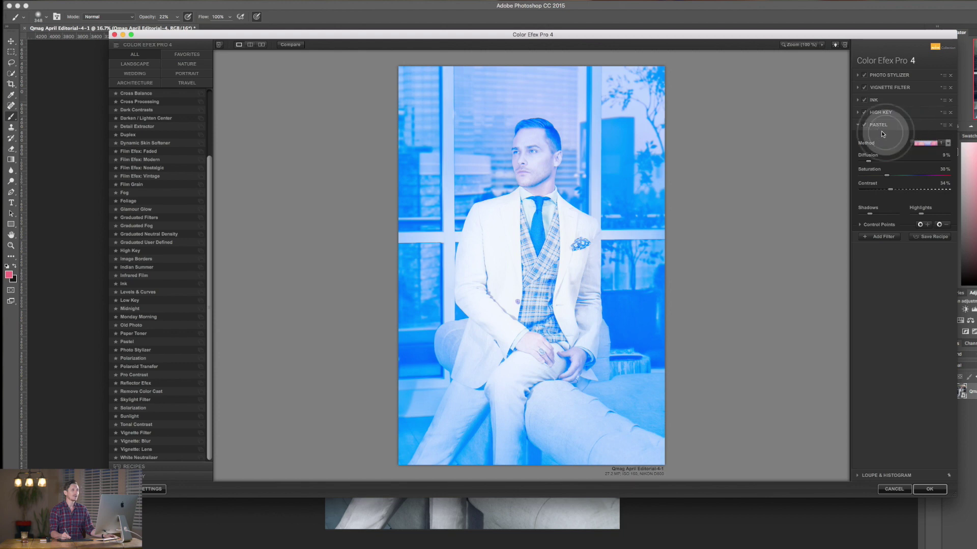
# Step: Toggle the Pastel and High Key filters off and on to check what each contributes to the stacked look
pyautogui.click(864, 126)
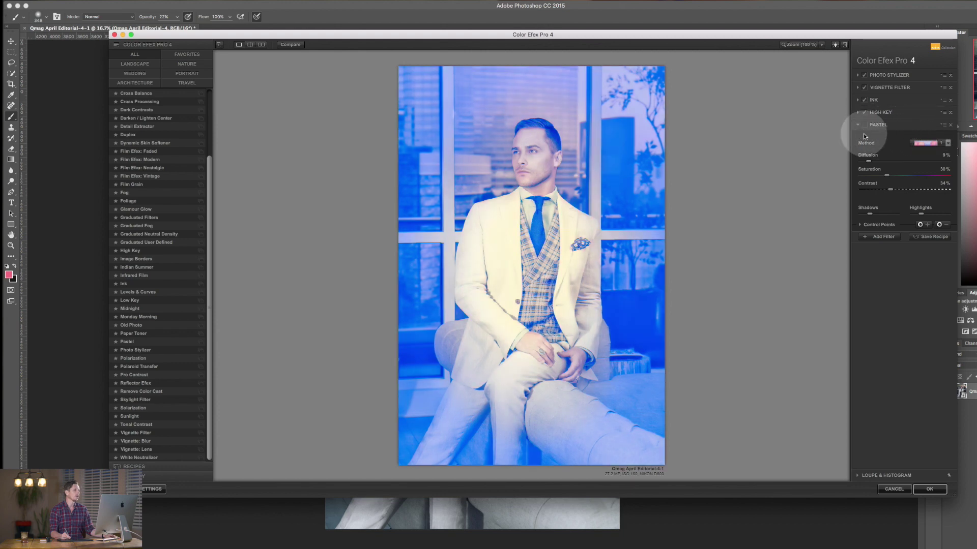
pyautogui.click(864, 113)
pyautogui.click(864, 113)
pyautogui.click(864, 114)
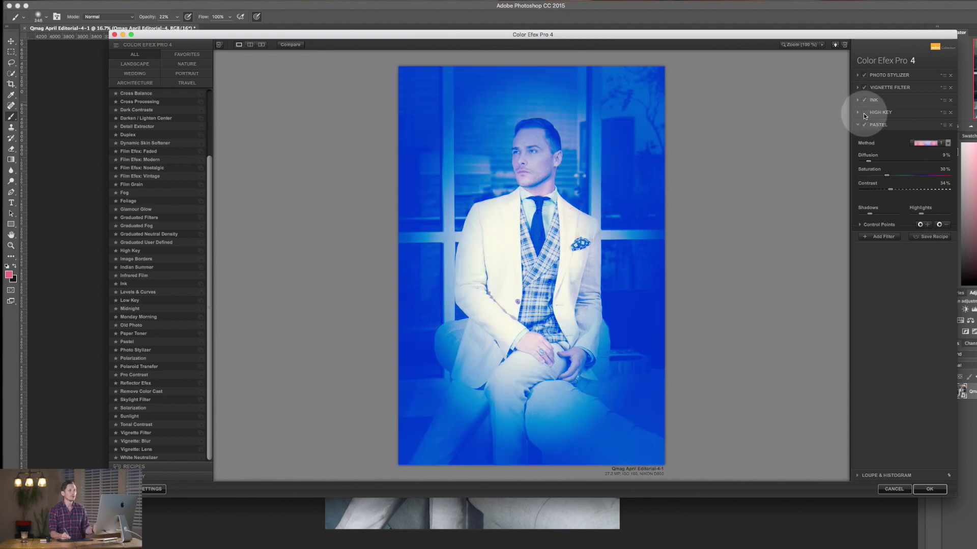
# Step: Switch off the Pastel filter and remove High Key from the filter stack
pyautogui.click(865, 125)
pyautogui.click(867, 126)
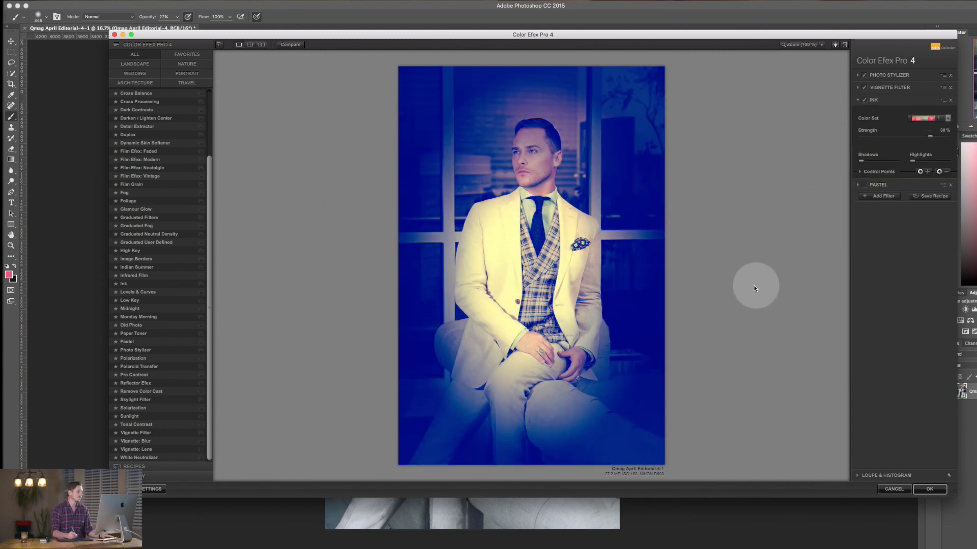
# Step: Open the edit history and look through it from the original image to the latest entry
pyautogui.click(185, 476)
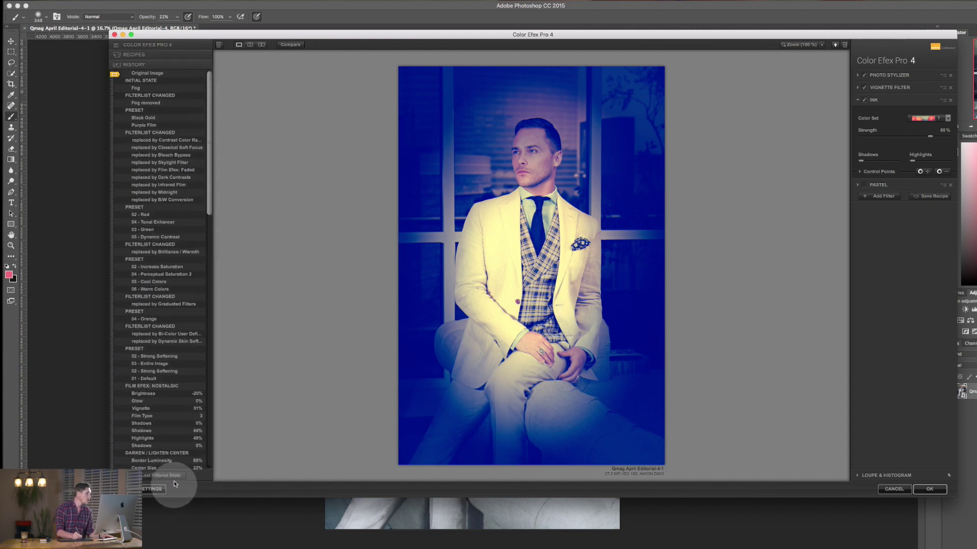
pyautogui.moveTo(212, 162); pyautogui.dragTo(221, 478)
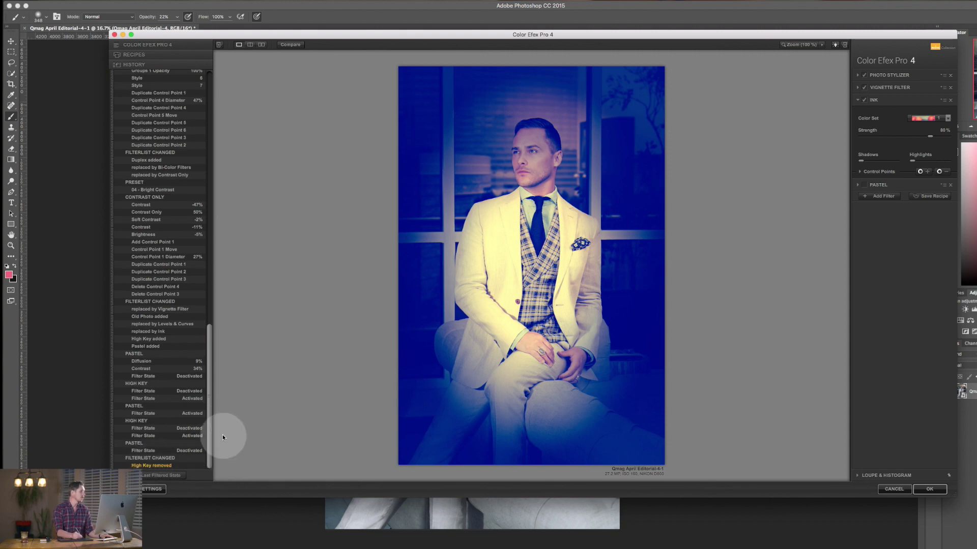
pyautogui.moveTo(209, 436); pyautogui.dragTo(185, 44)
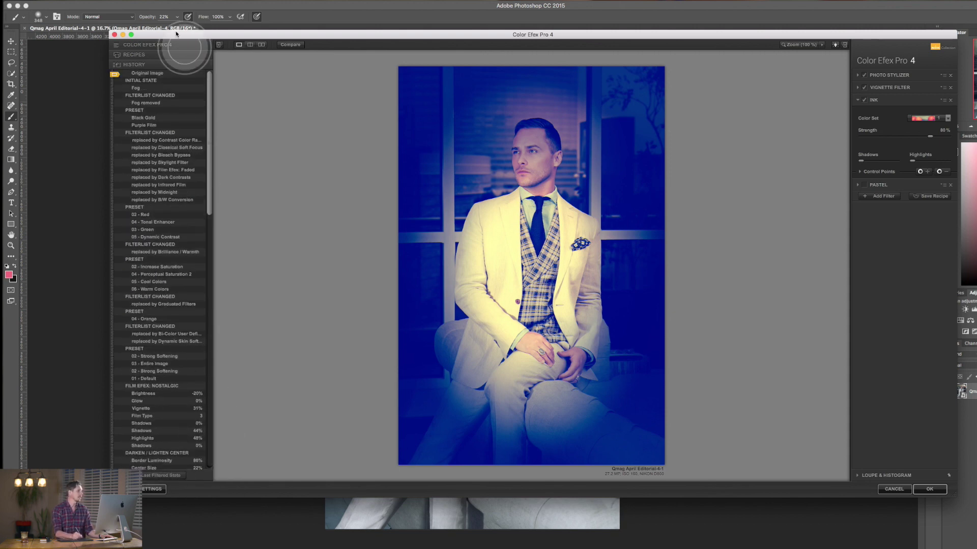
# Step: Try reverting the image to earlier history states, including the B/W Conversion, Film Grain and Paper Toner entries
pyautogui.click(163, 200)
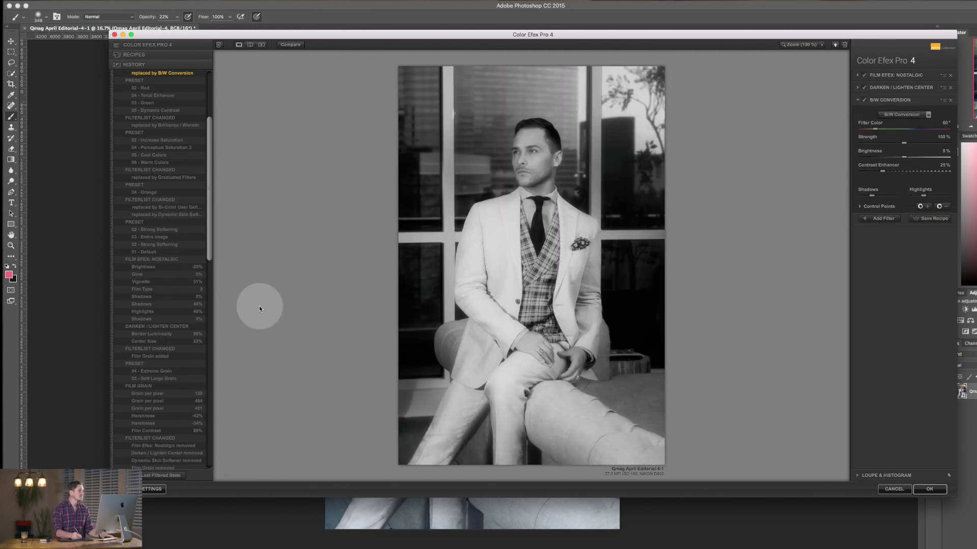
pyautogui.moveTo(208, 240); pyautogui.dragTo(203, 162)
pyautogui.click(166, 379)
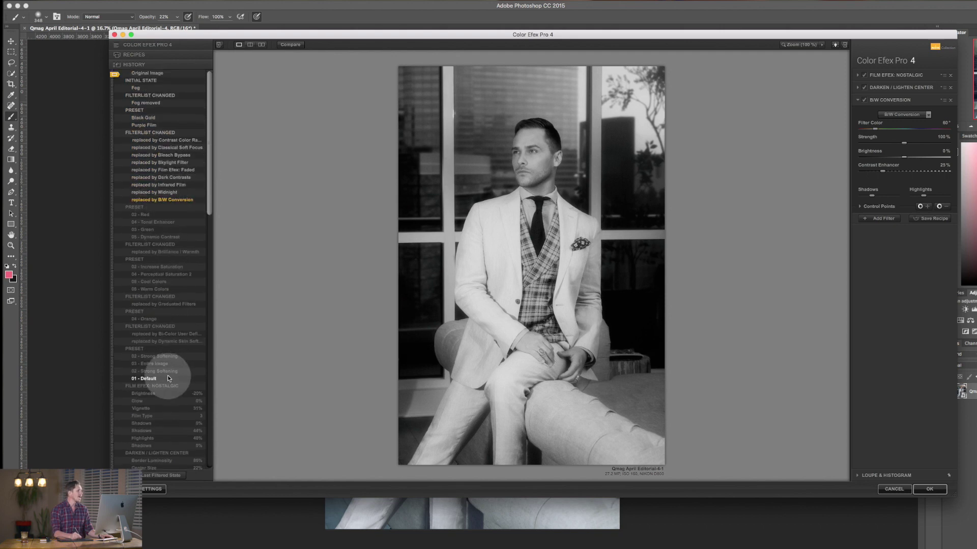
pyautogui.moveTo(208, 209); pyautogui.dragTo(210, 246)
pyautogui.click(178, 319)
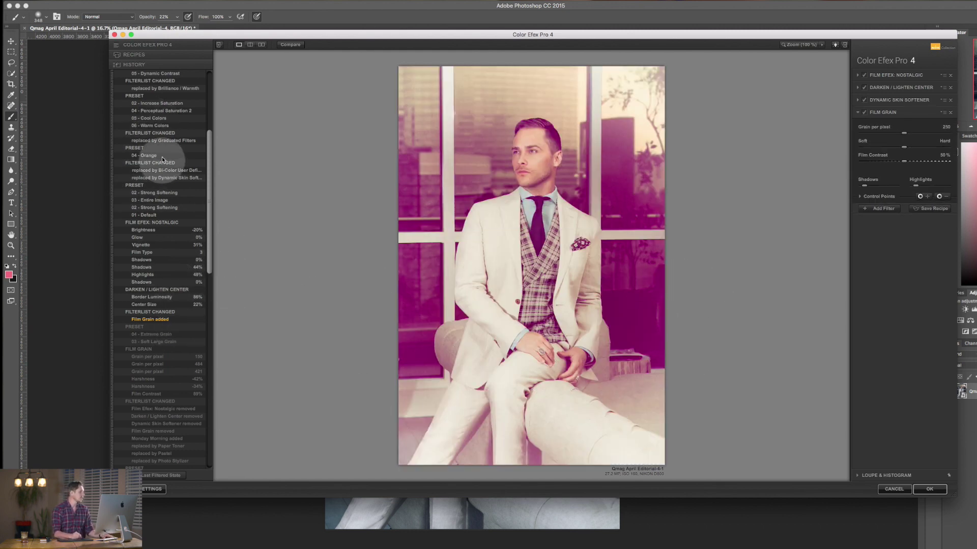
pyautogui.click(178, 471)
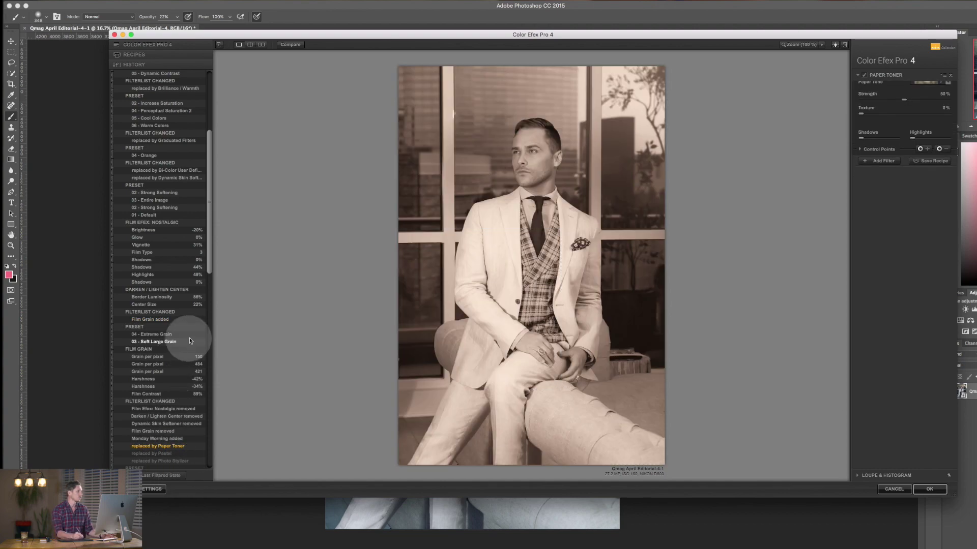
# Step: Replace all current filters with the custom recipe "Test purple" and apply the result to the Smart Object
pyautogui.click(149, 57)
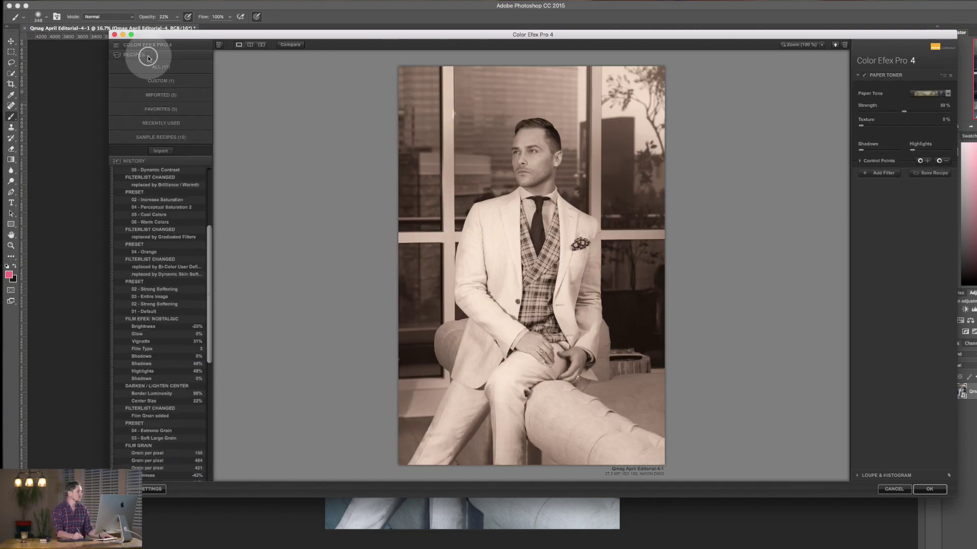
pyautogui.click(179, 81)
pyautogui.click(142, 133)
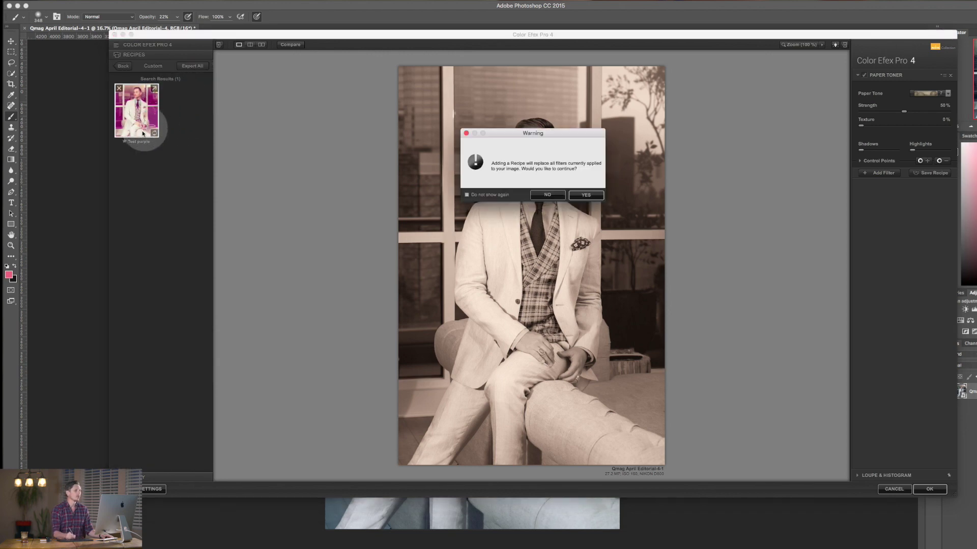
pyautogui.click(586, 195)
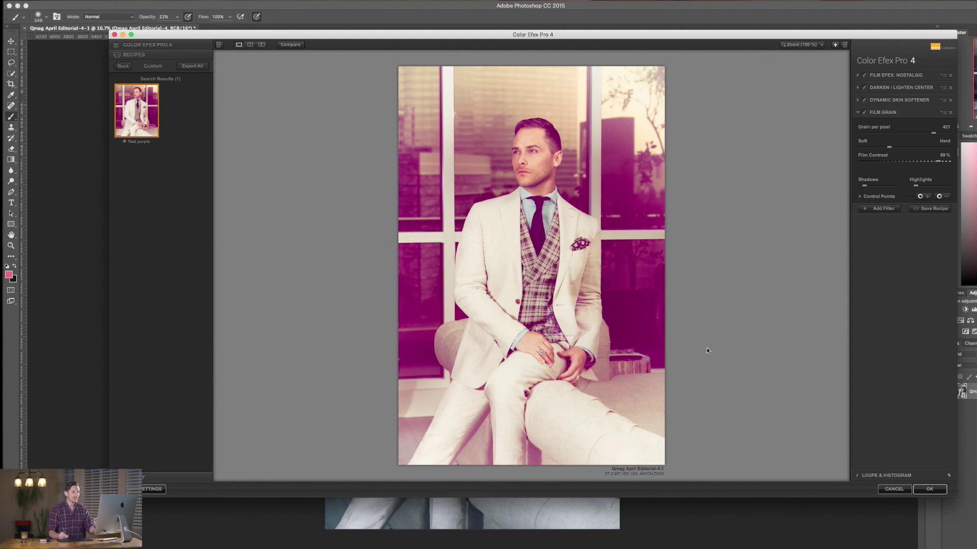
pyautogui.click(930, 489)
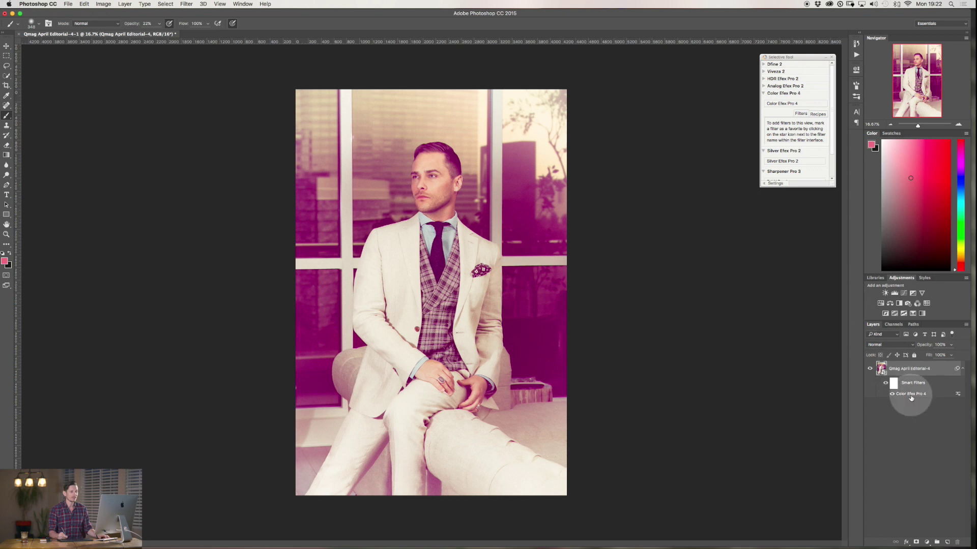
# Step: Toggle the Smart Filters' visibility off and on to compare the portrait with and without the effect
pyautogui.click(886, 384)
pyautogui.click(886, 384)
pyautogui.click(886, 384)
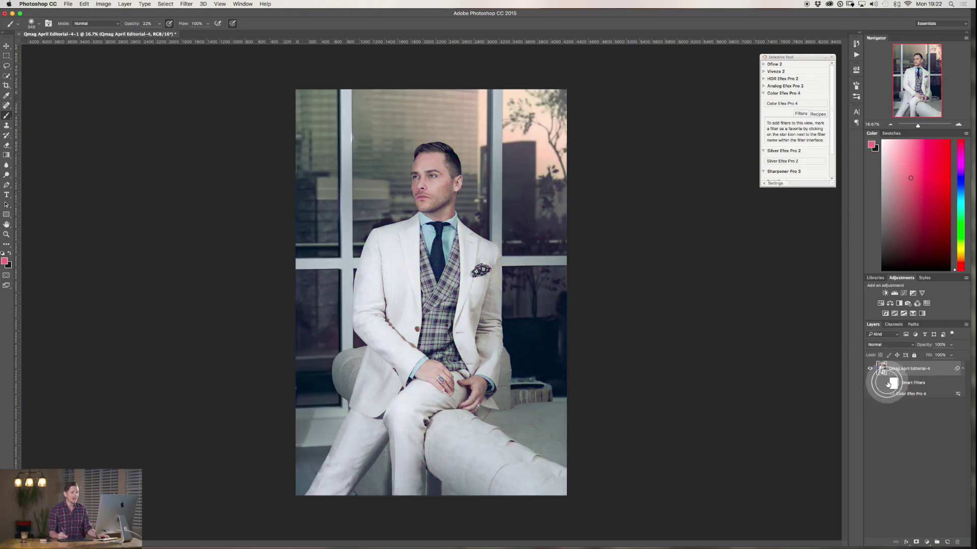
pyautogui.click(886, 384)
# Step: Paint black over the man's face on the Smart Filters mask with an enlarged brush at 22% opacity
pyautogui.click(894, 383)
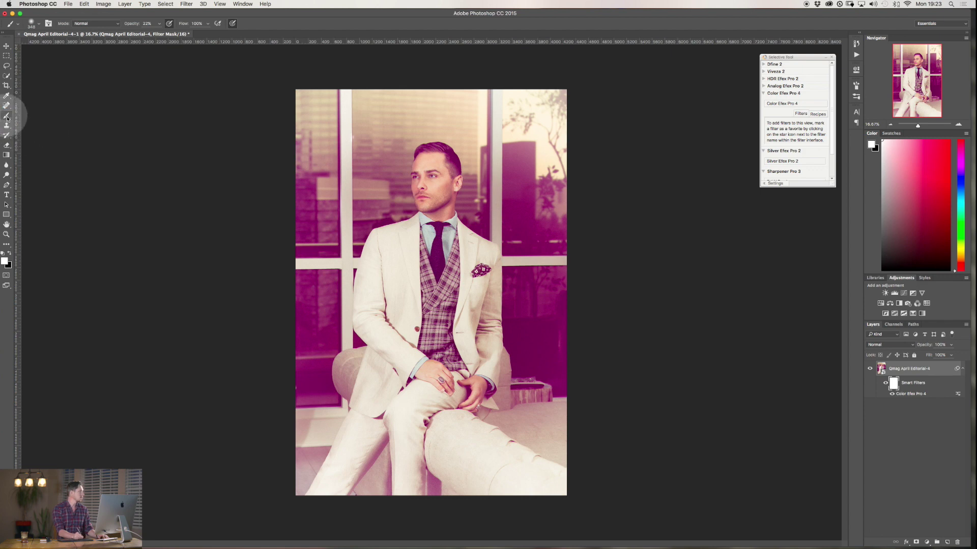
pyautogui.press(']')
pyautogui.press(']')
pyautogui.press(']')
pyautogui.press(']')
pyautogui.press(']')
pyautogui.press(']')
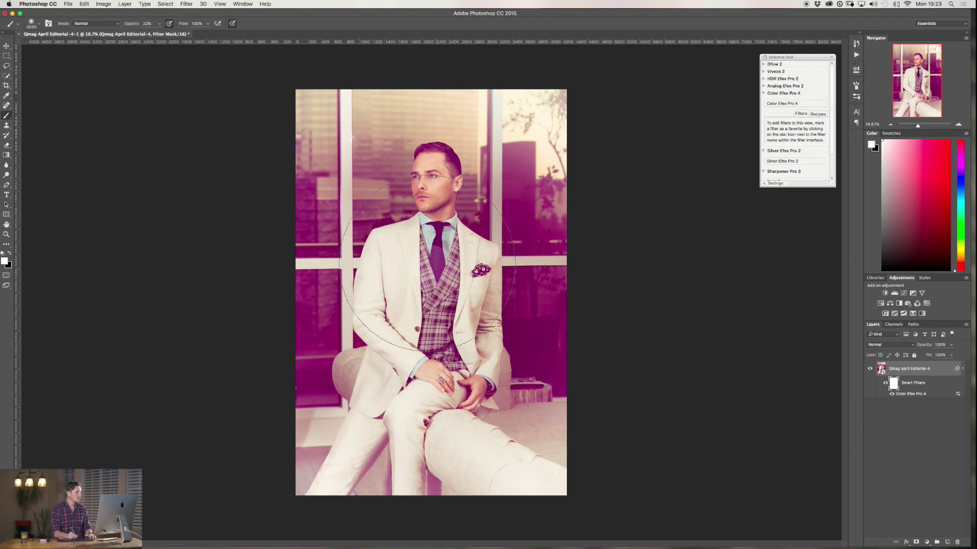
pyautogui.press('x')
pyautogui.click(414, 180)
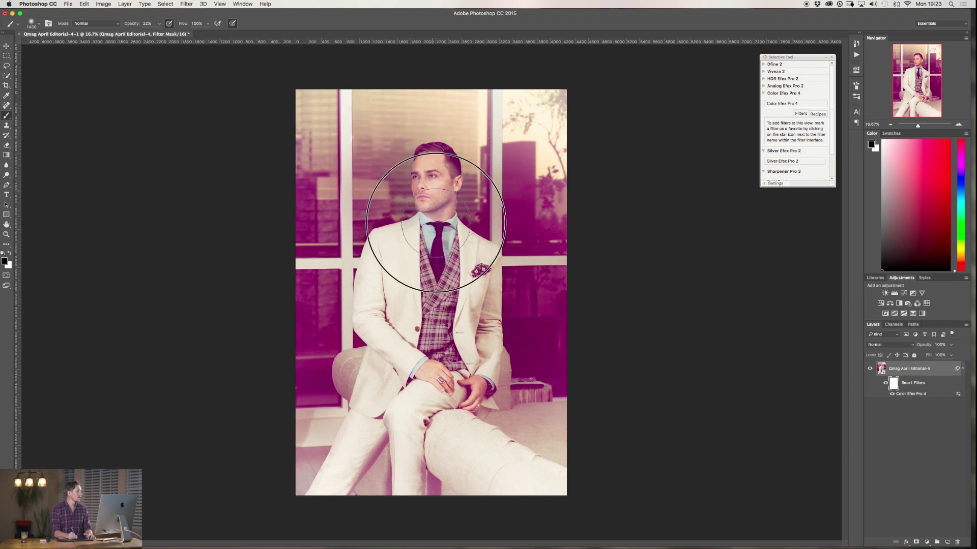
pyautogui.moveTo(433, 174); pyautogui.dragTo(427, 201)
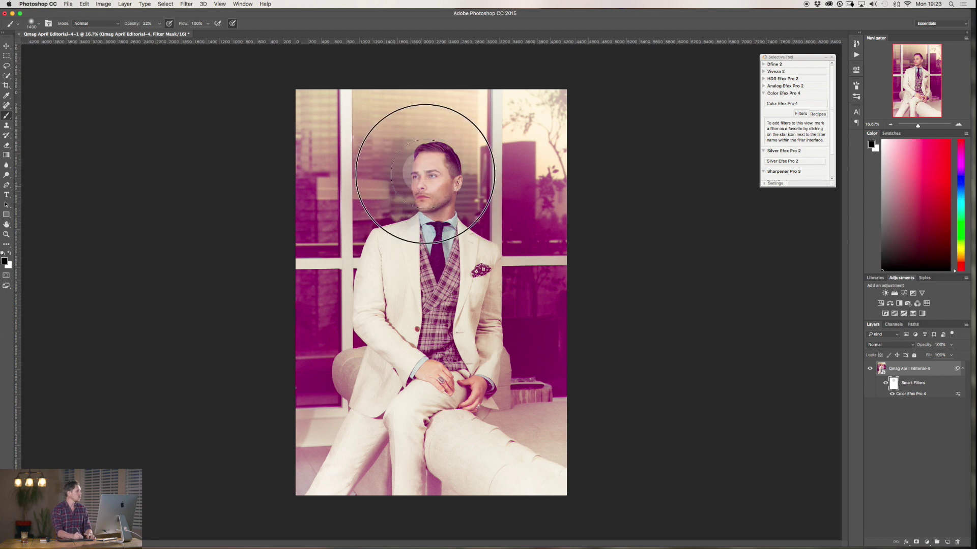
# Step: Set the brush opacity to 100% and paint the effect off the man's face, suit and legs on the filter mask
pyautogui.moveTo(159, 32); pyautogui.dragTo(222, 35)
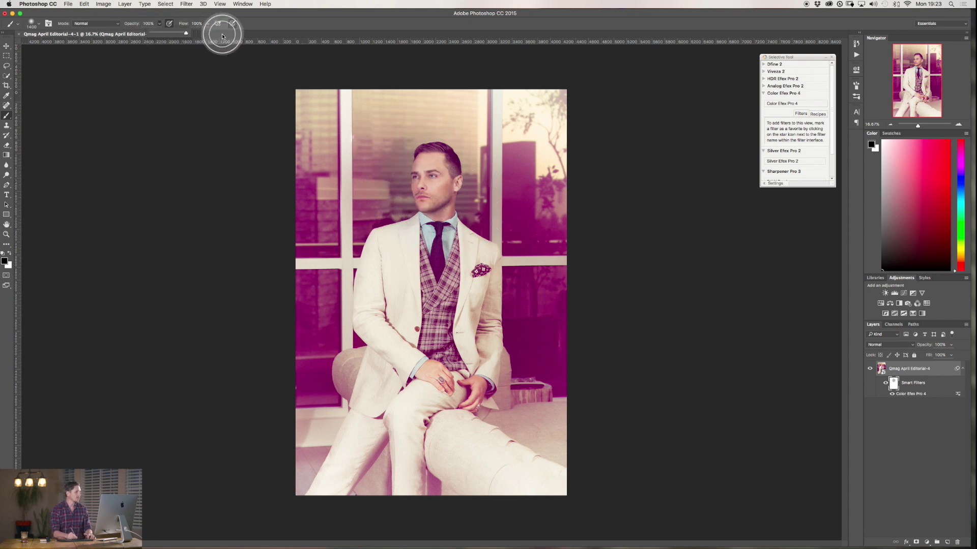
pyautogui.click(437, 192)
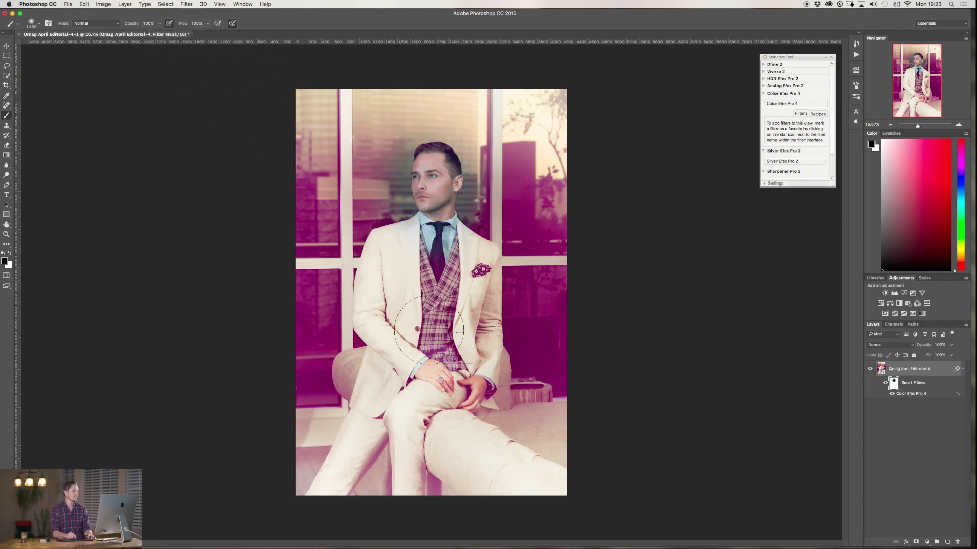
pyautogui.moveTo(412, 250)
pyautogui.mouseDown()
pyautogui.moveTo(414, 279)
pyautogui.moveTo(443, 283)
pyautogui.moveTo(407, 416)
pyautogui.moveTo(366, 377)
pyautogui.mouseUp()
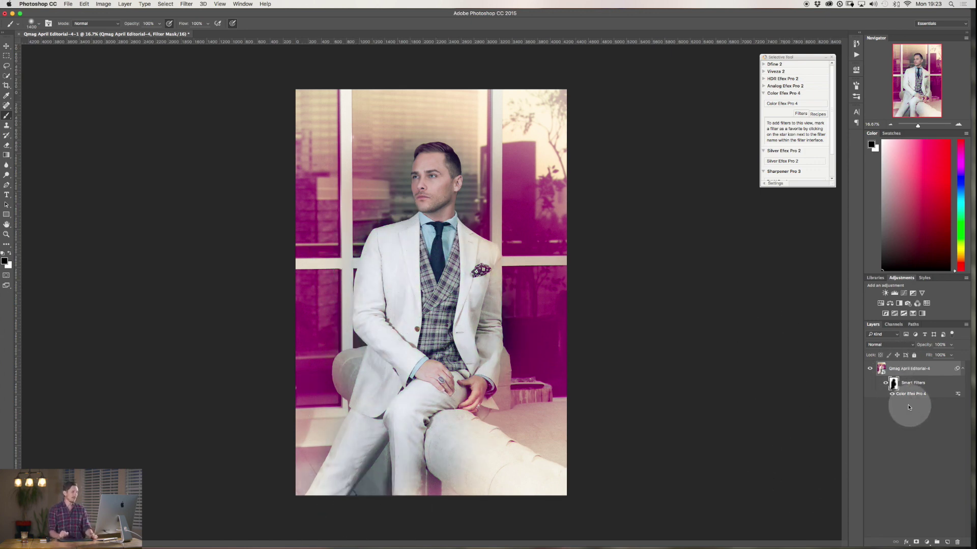